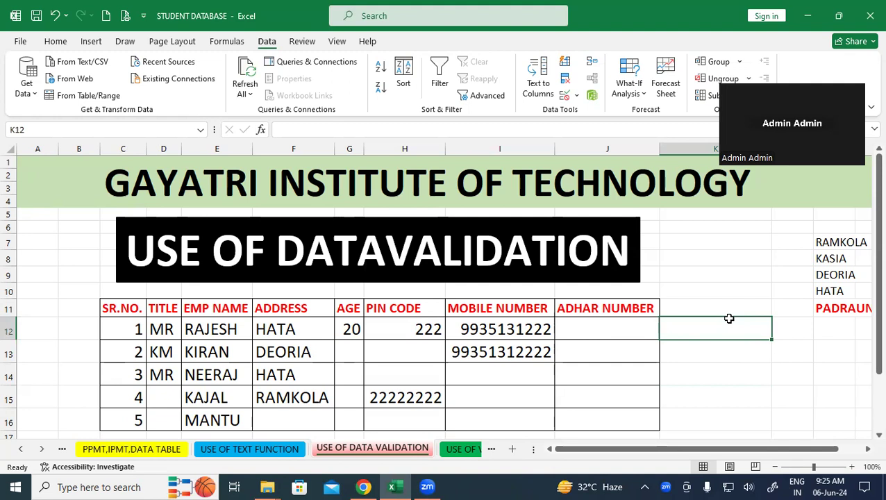
- Point out the headings SR.NO., TITLE, EMP NAME, ADDRESS, AGE, PIN CODE, MOBILE NUMBER and ADHAR NUMBER
left_click(705, 271)
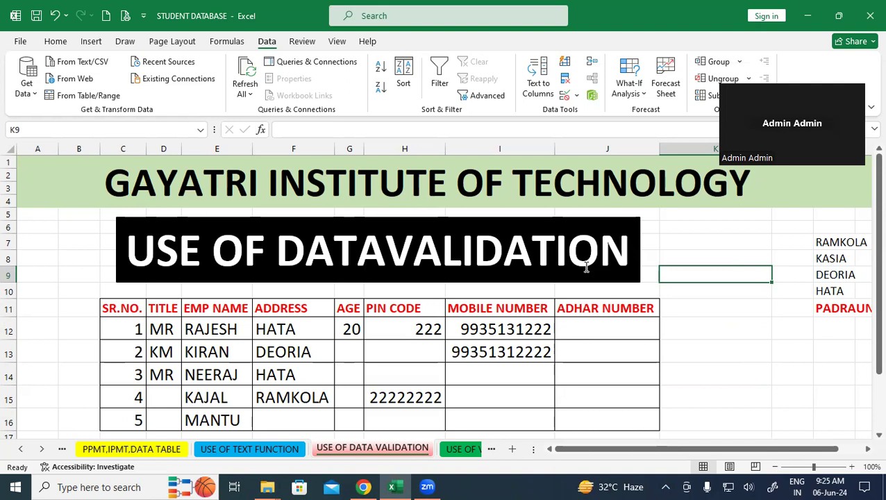
left_click(712, 309)
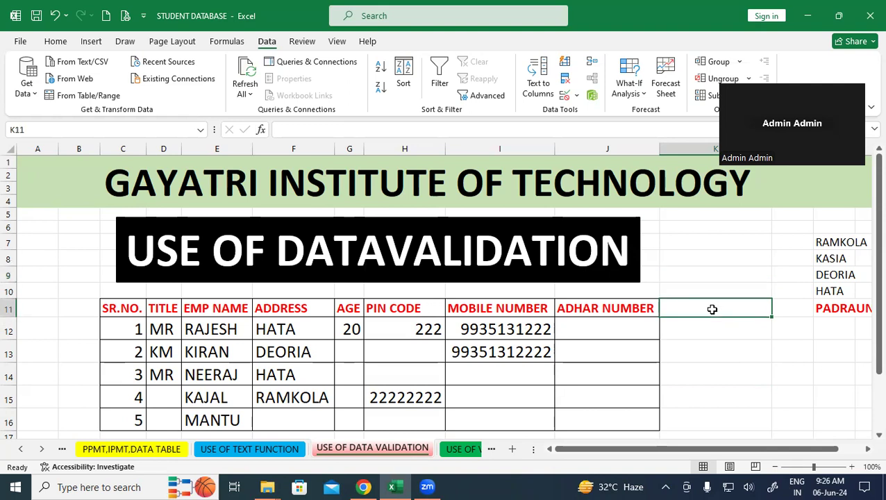
left_click(127, 312)
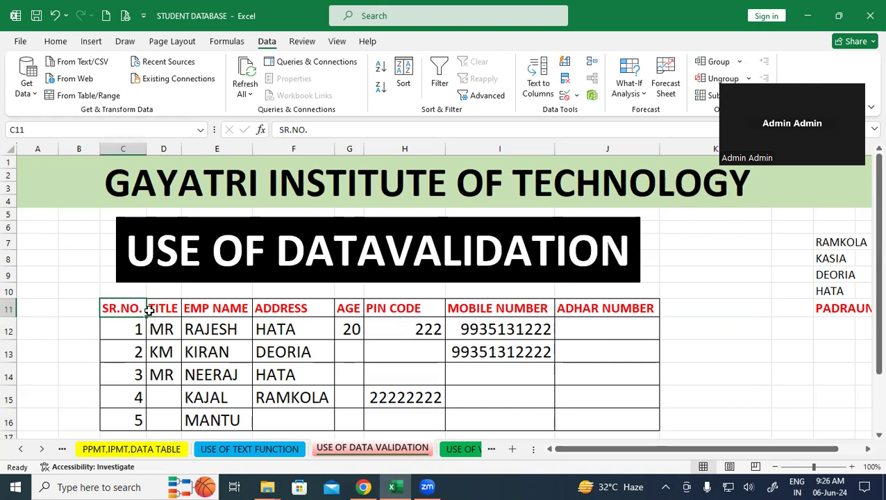
left_click(159, 309)
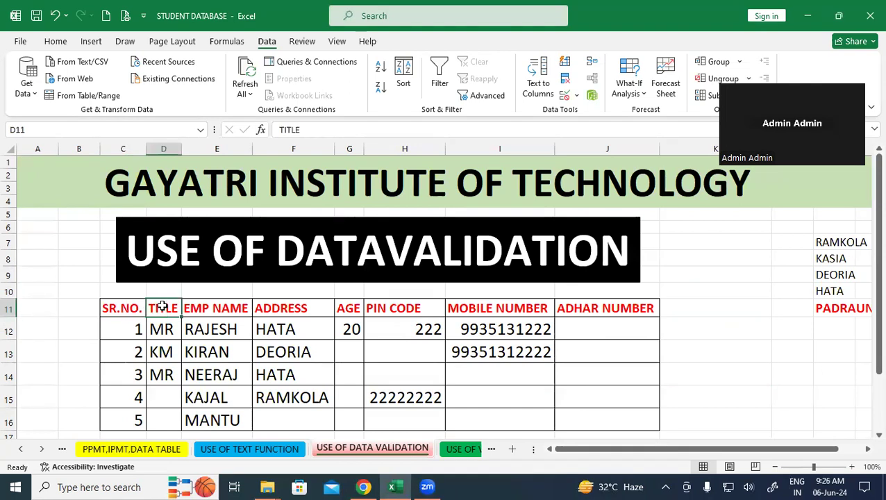
left_click(222, 311)
left_click(314, 311)
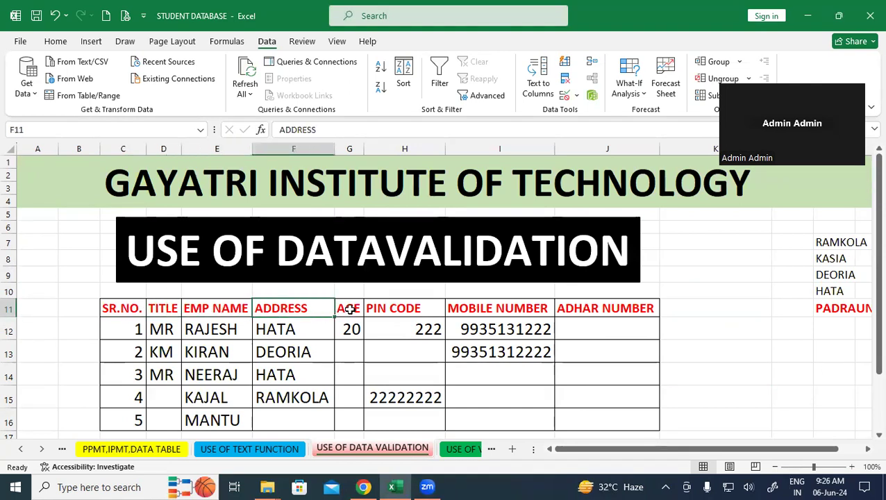
left_click(347, 310)
left_click(411, 310)
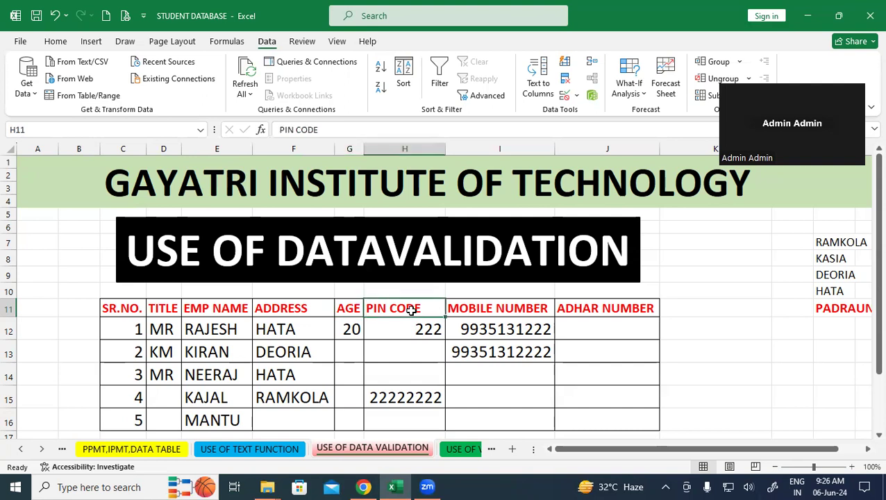
left_click(502, 311)
left_click(596, 308)
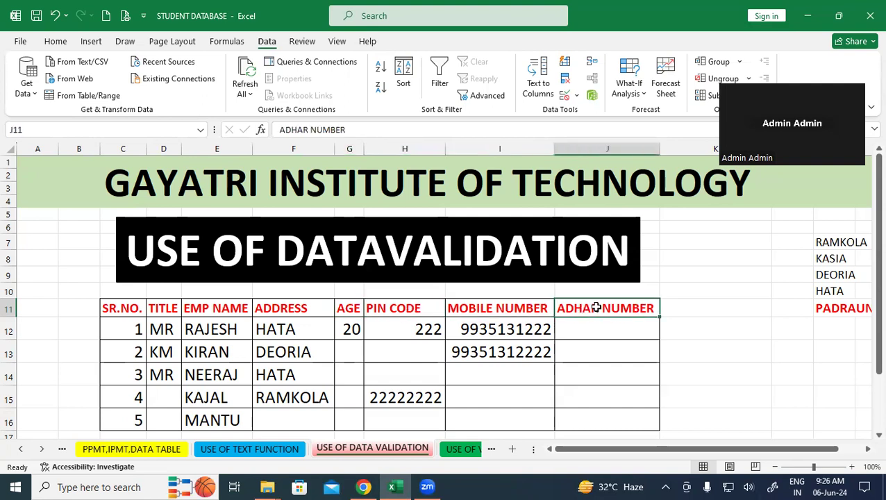
left_click(718, 323)
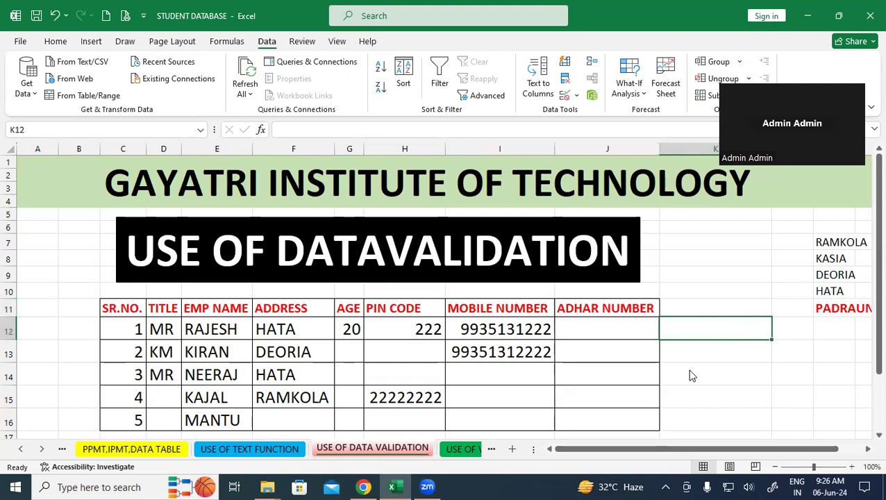
left_click(678, 342)
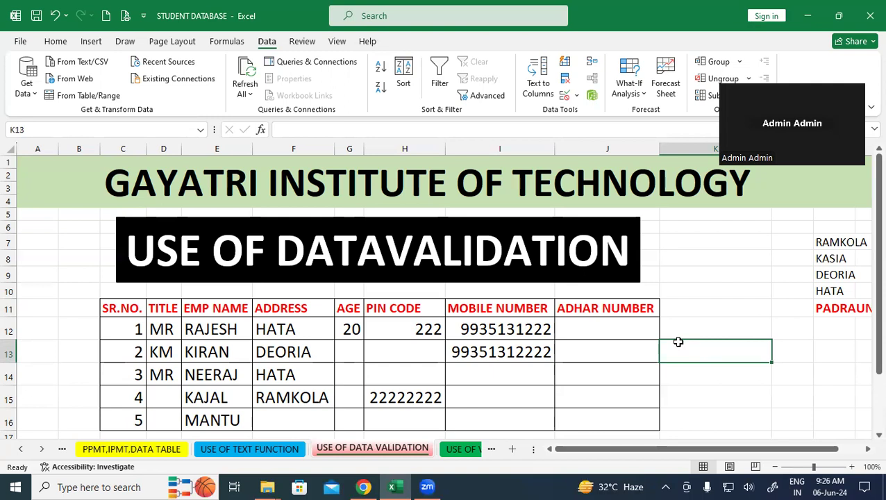
- Look over the Home tab's Conditional Formatting options without applying any rule
left_click(56, 42)
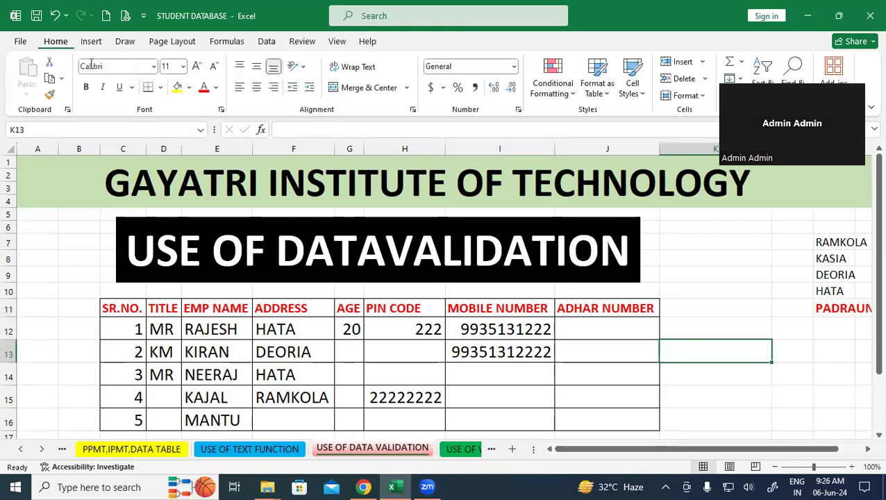
left_click(569, 97)
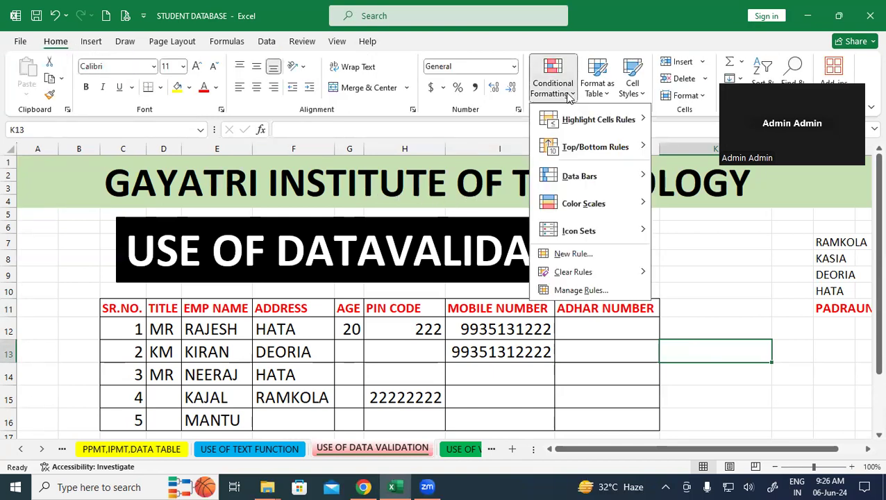
left_click(762, 291)
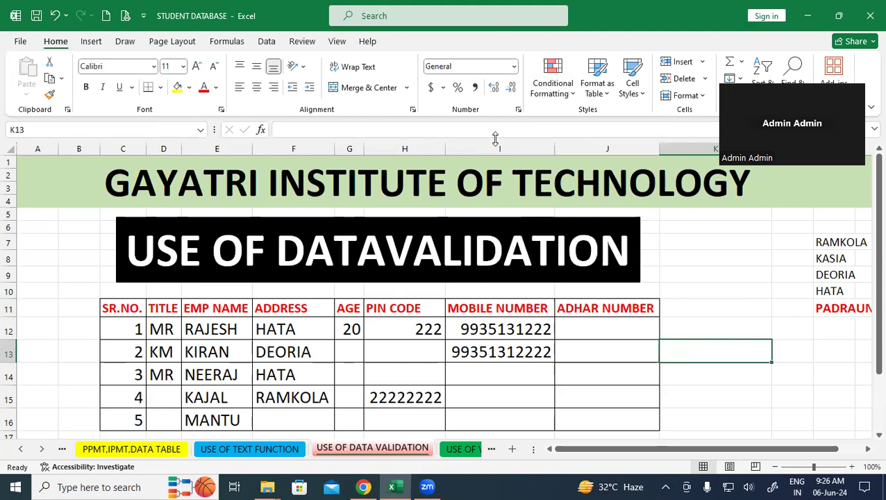
left_click(577, 88)
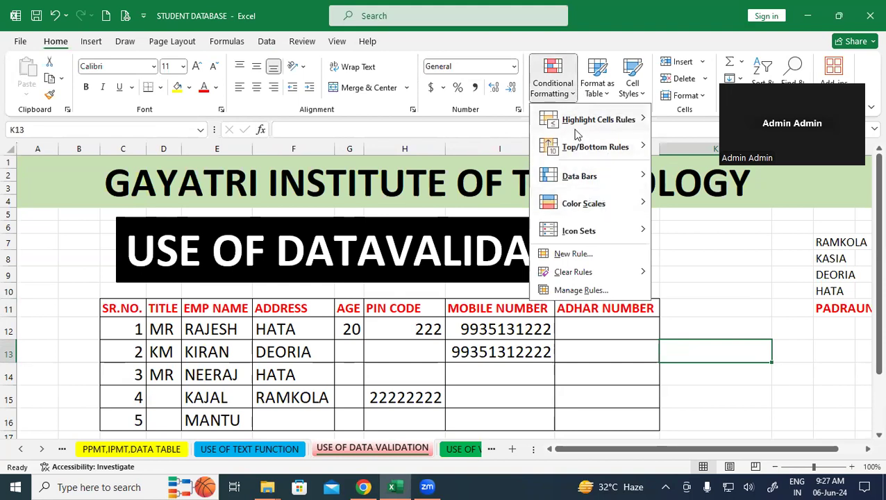
left_click(757, 384)
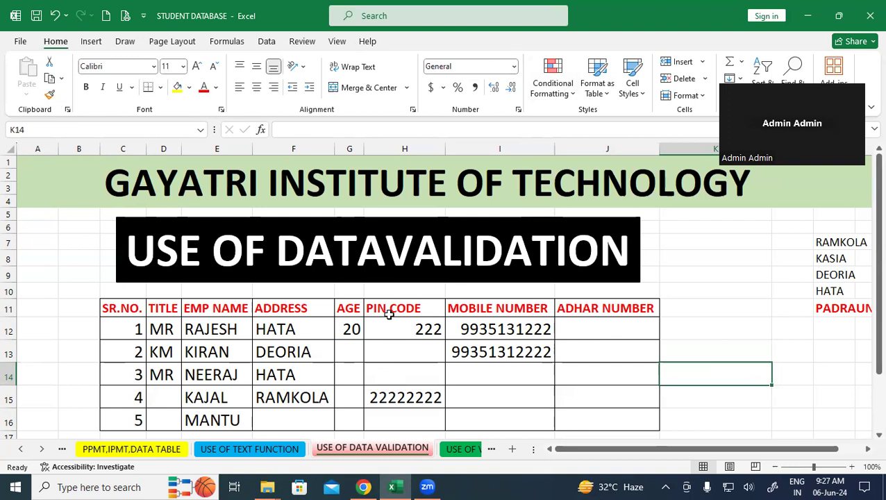
- Clear All from the TITLE cells D12:D16 and the ADDRESS–ADHAR NUMBER cells F12:J16
left_click(716, 315)
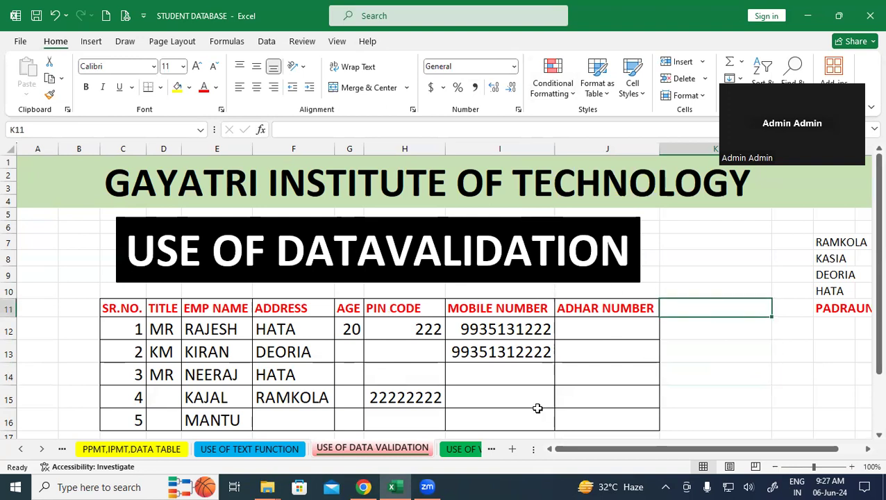
scroll(537, 405, "down", 2)
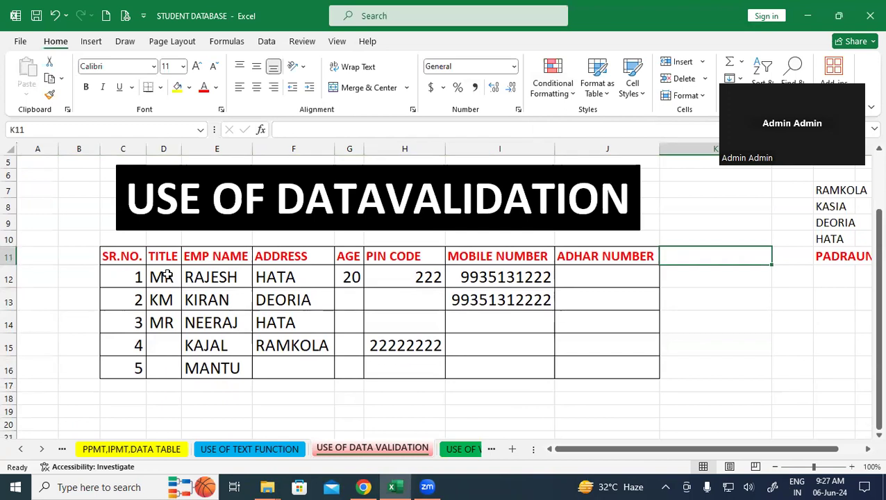
left_click_drag(166, 275, 166, 362)
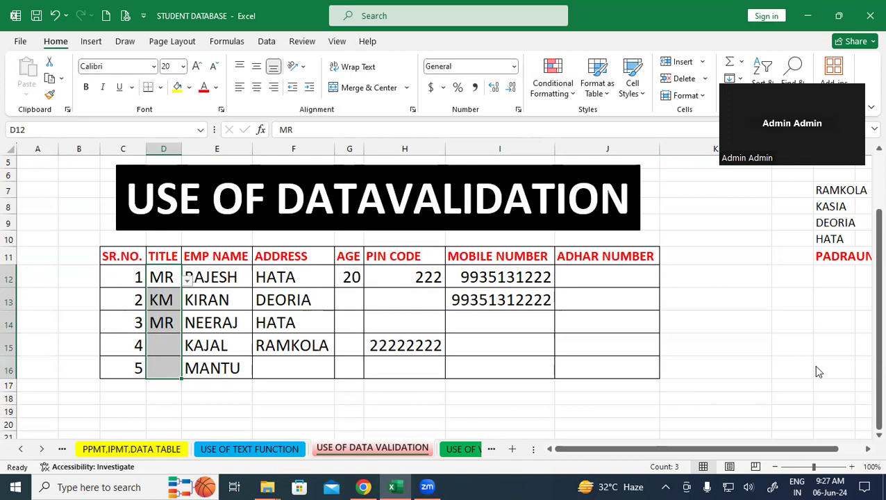
left_click(741, 97)
left_click(750, 115)
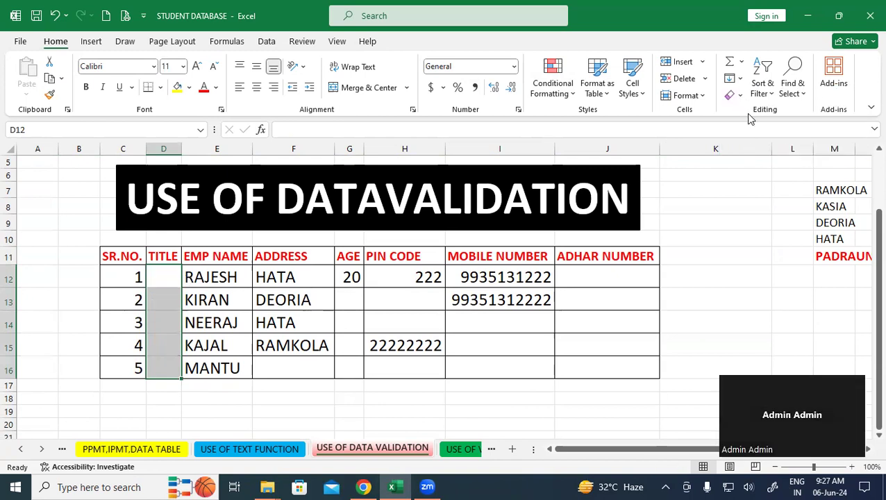
left_click(726, 263)
left_click_drag(307, 275, 617, 375)
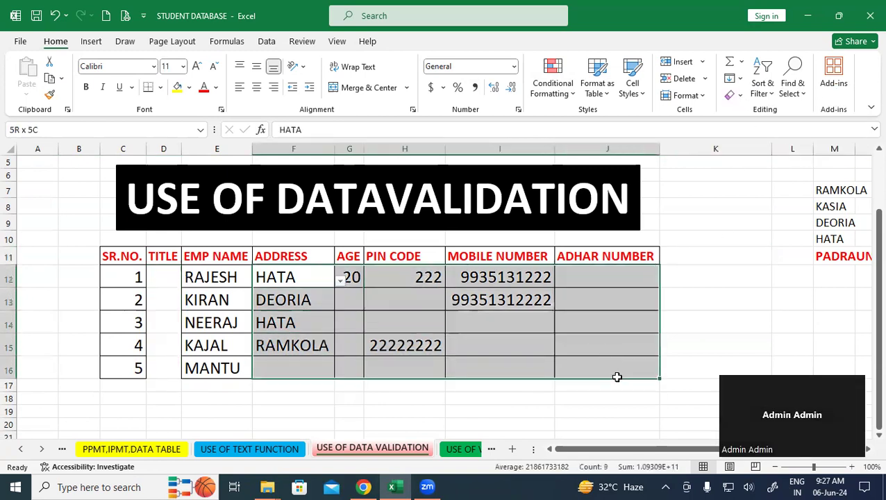
left_click(740, 96)
left_click(750, 114)
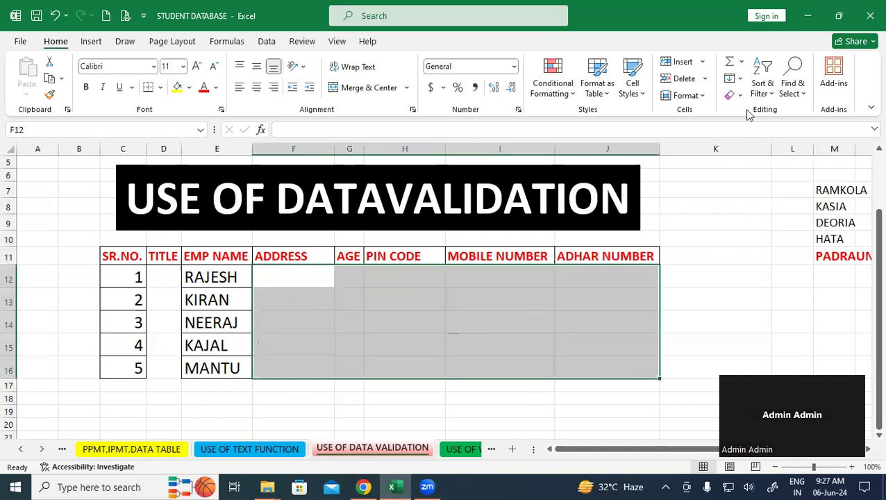
left_click(718, 306)
- Apply All Borders to C11:J16, then check that E12 holds RAJESH and D12 is empty
left_click_drag(118, 251, 606, 366)
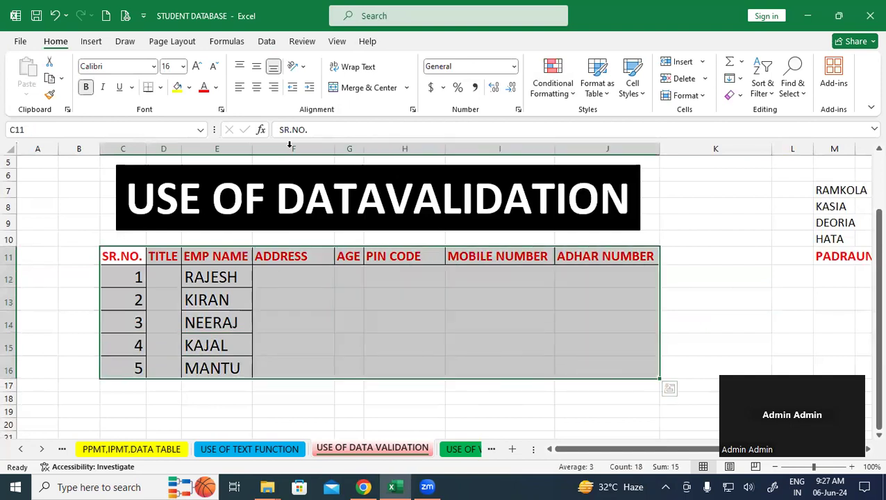
left_click(159, 88)
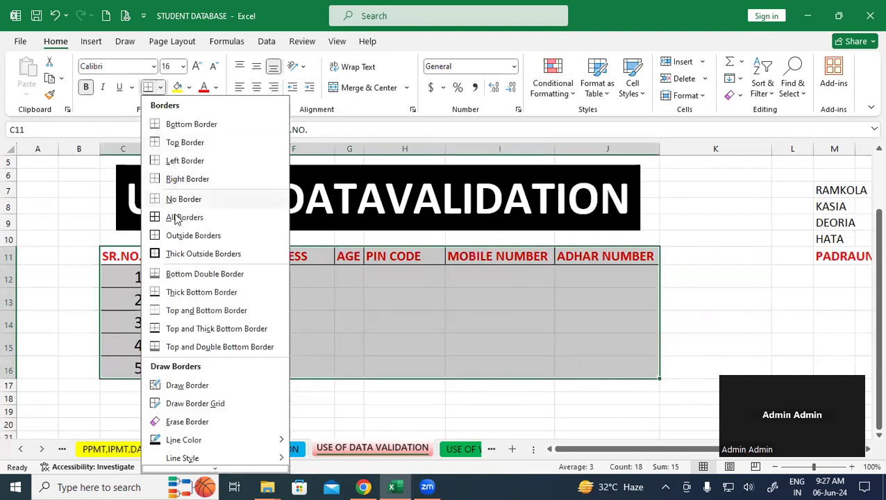
left_click(174, 218)
left_click(325, 304)
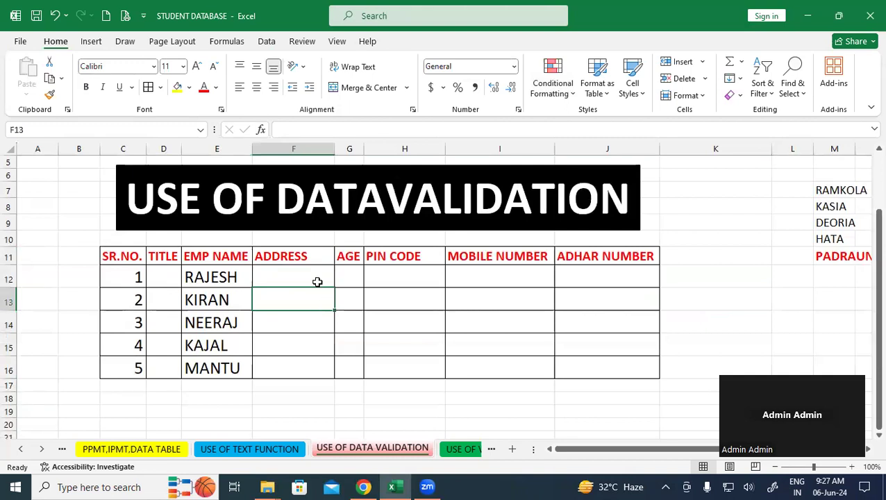
left_click(222, 278)
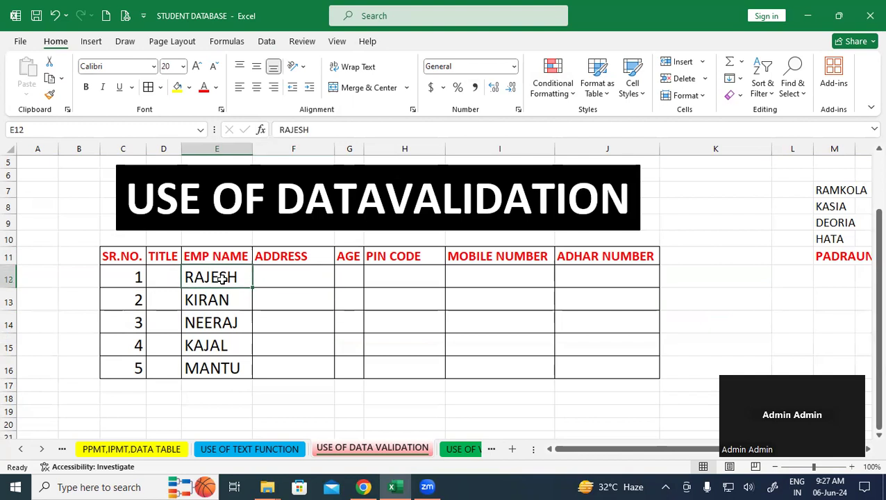
left_click(173, 276)
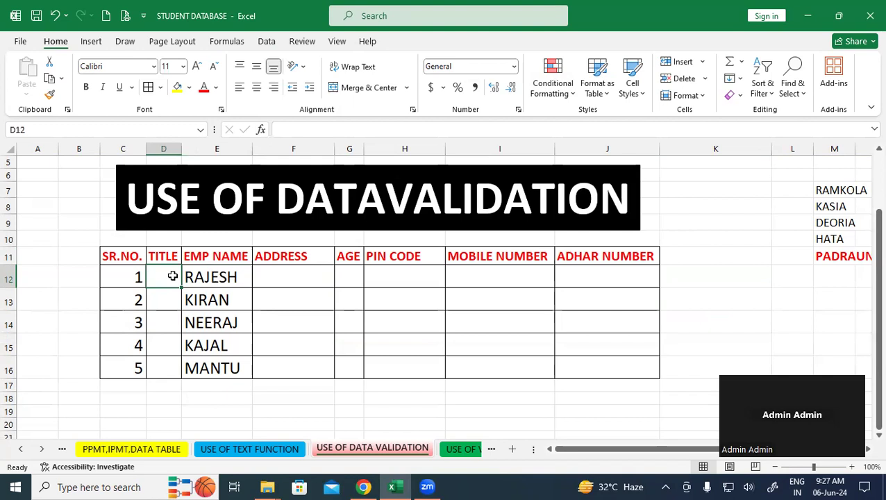
left_click(248, 387)
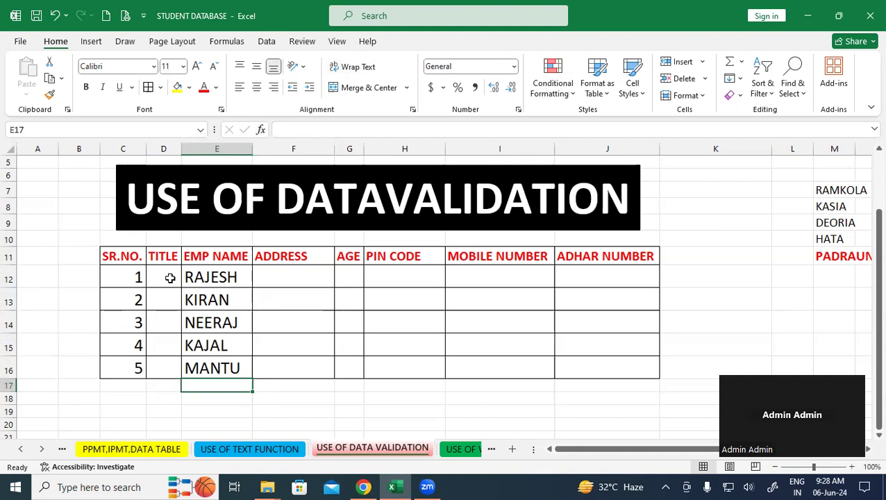
- Select the empty TITLE cells D12:D16 and switch to the Data tools
left_click_drag(129, 275, 285, 359)
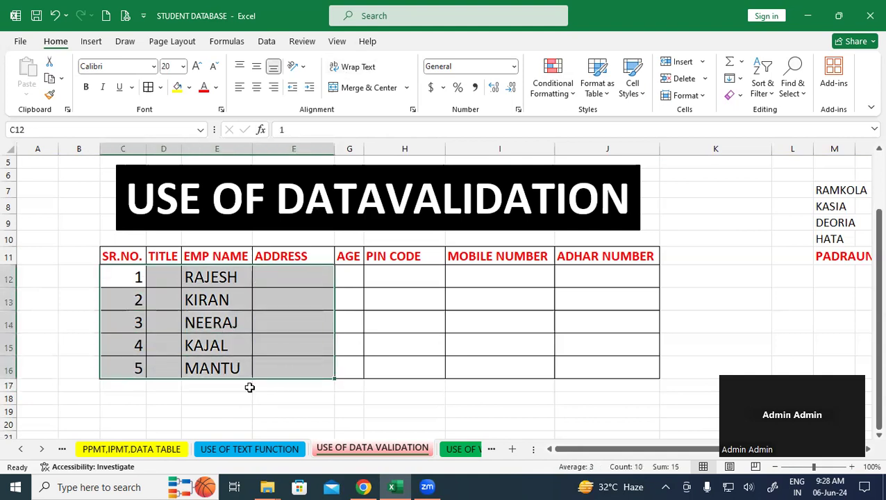
left_click(208, 424)
left_click(155, 280)
left_click(157, 307)
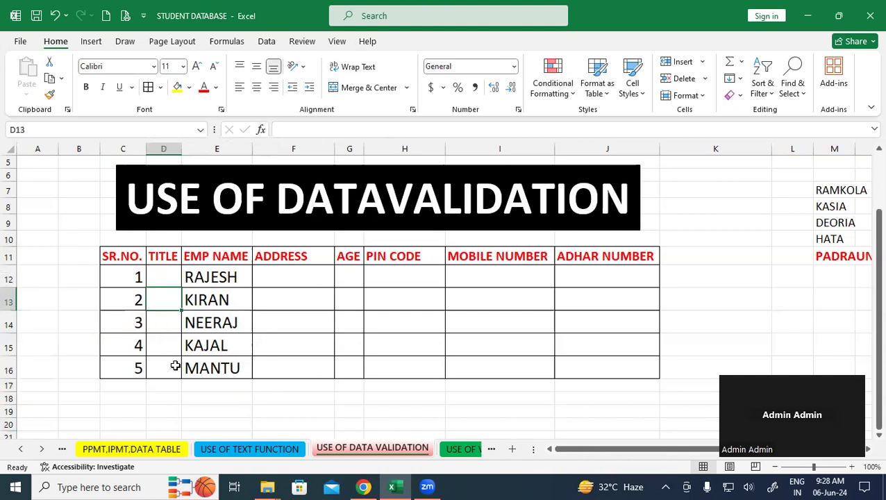
left_click(170, 390)
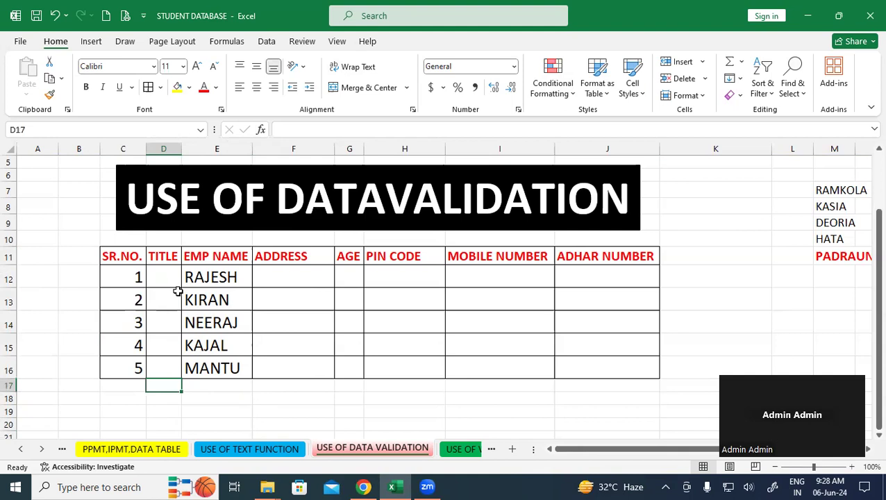
left_click(172, 271)
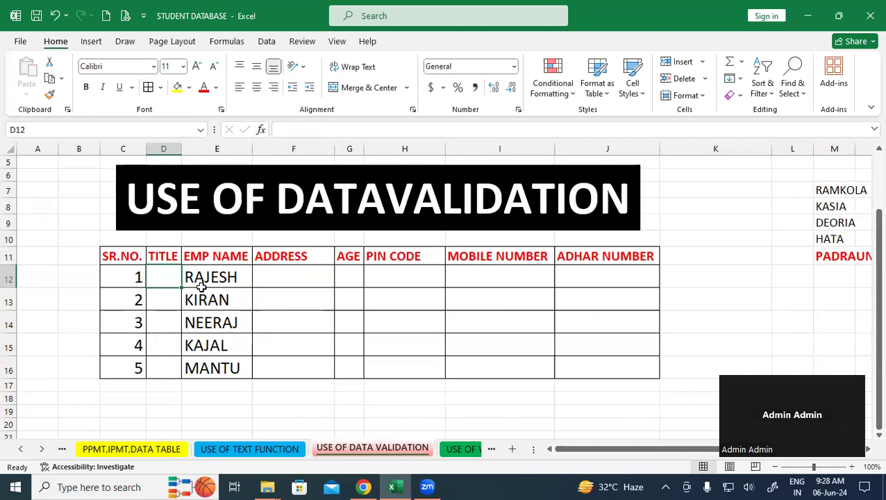
left_click(407, 393)
left_click_drag(153, 278, 155, 373)
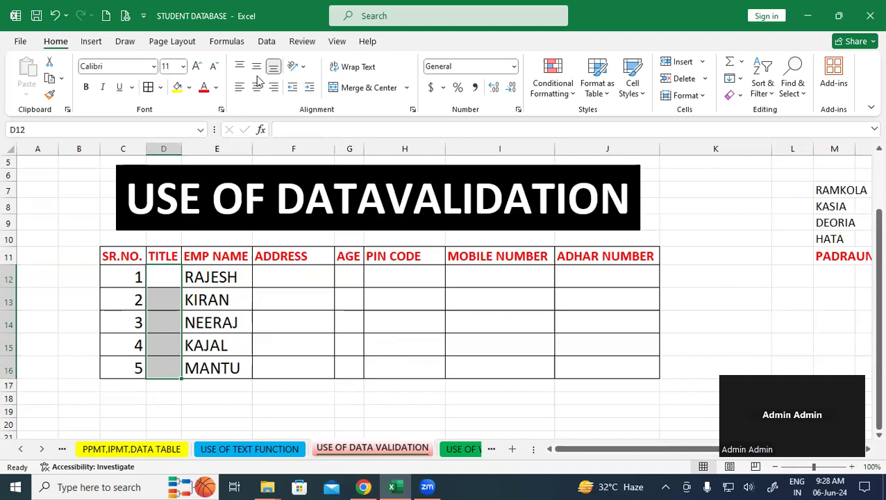
left_click(267, 43)
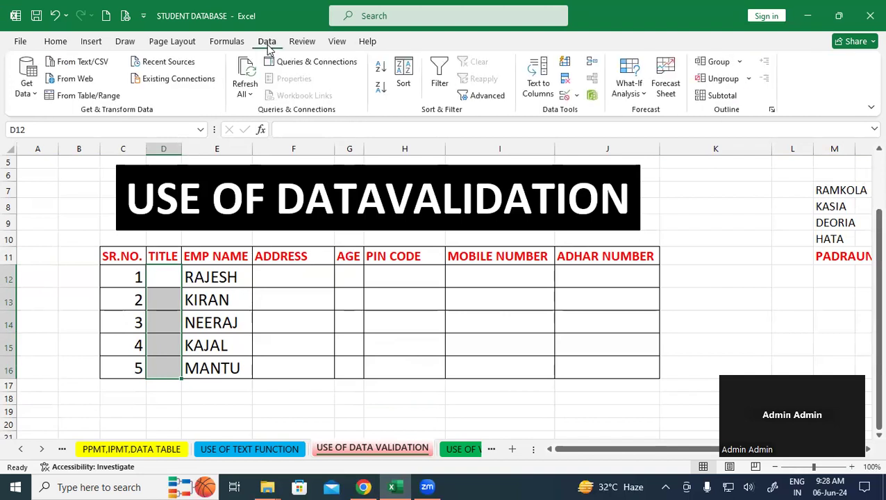
- Give D12:D16 a List validation with source MR,MRS,KUMARI and confirm it
left_click(564, 97)
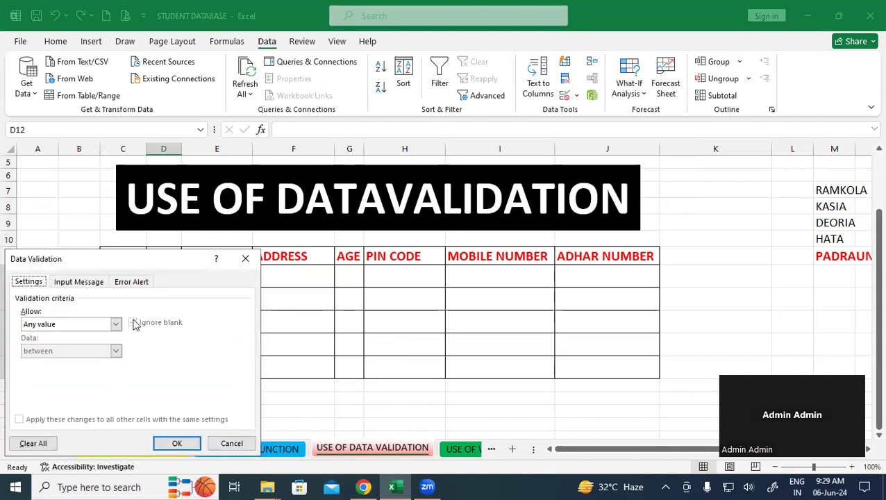
left_click_drag(166, 260, 508, 30)
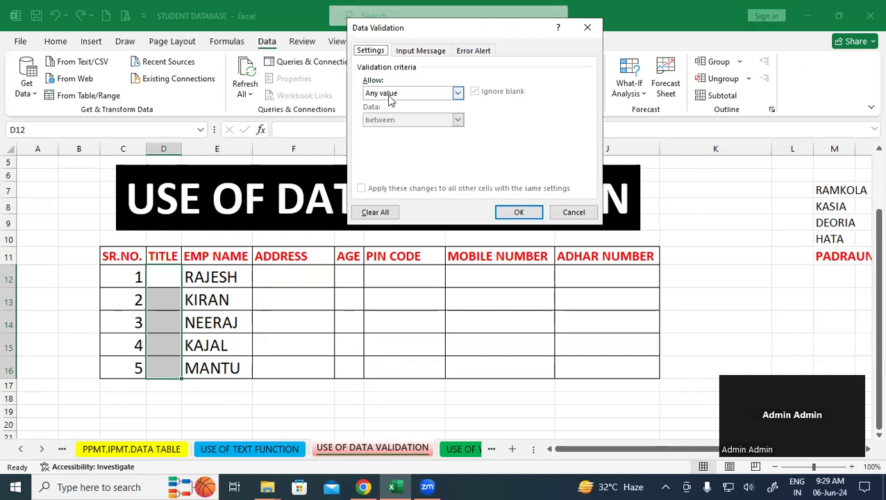
left_click(457, 95)
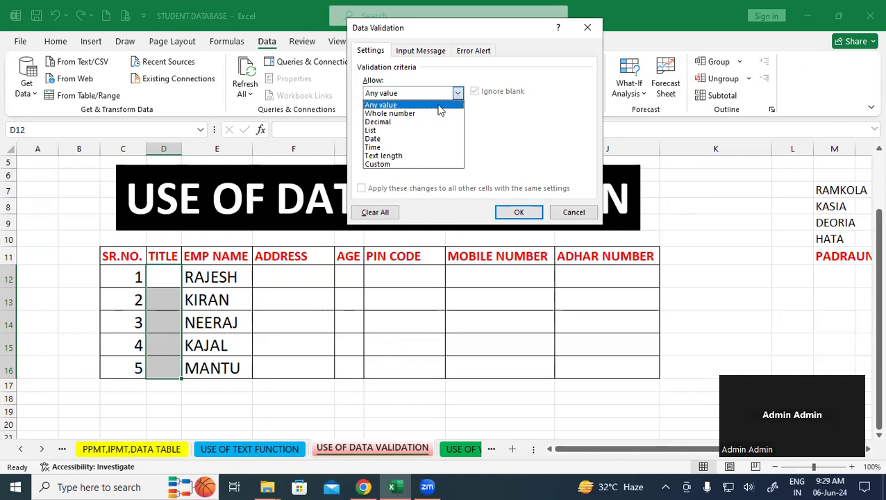
left_click(402, 131)
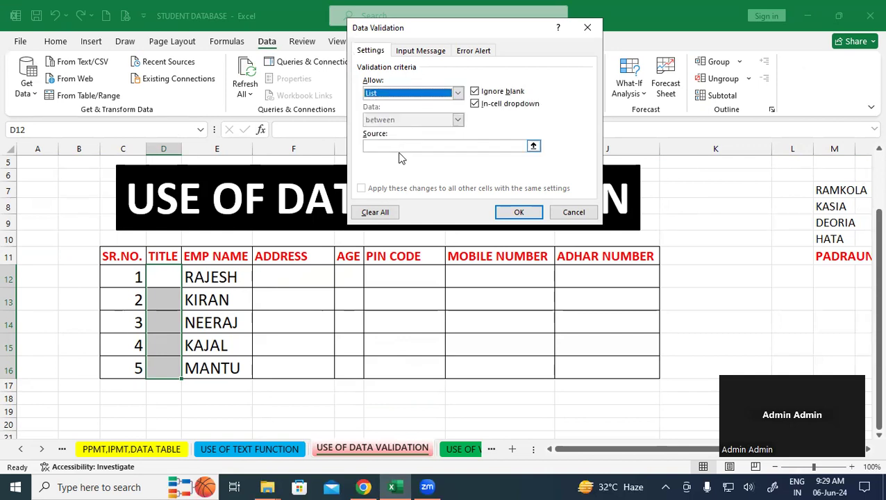
left_click(397, 147)
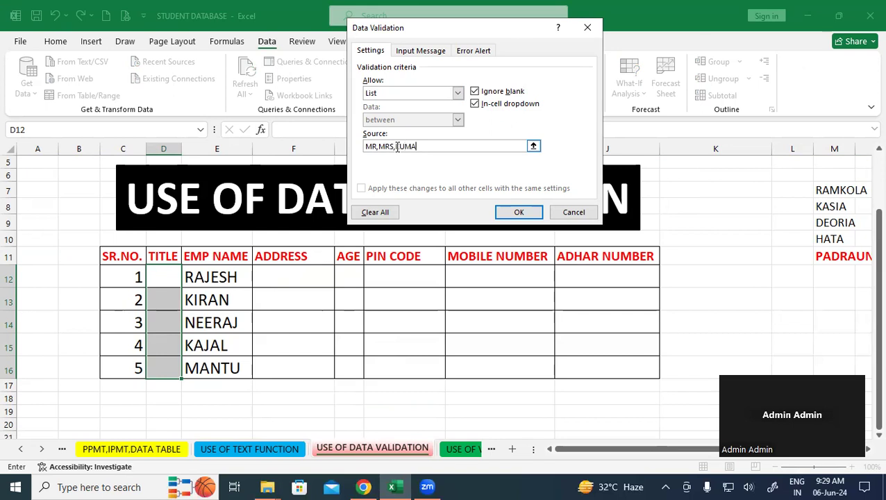
type("I")
left_click(530, 213)
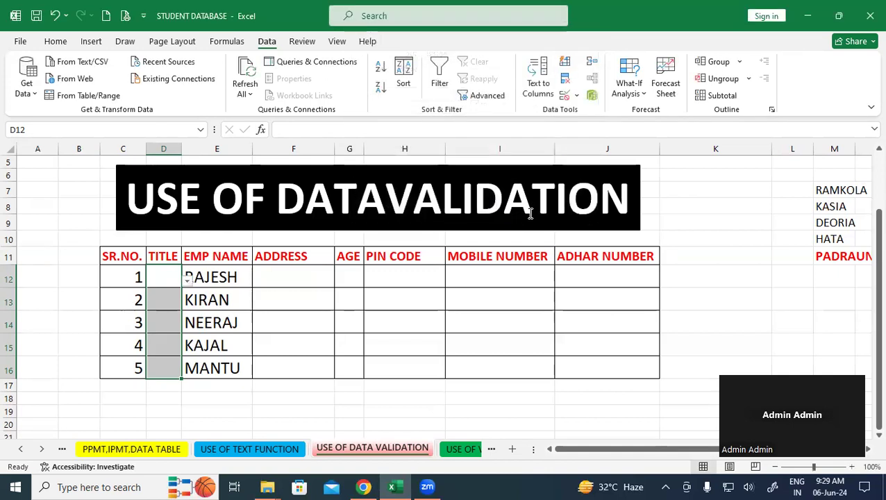
- Choose titles MR, MRS and MR for D12, D13 and D14 from their dropdowns
left_click(386, 340)
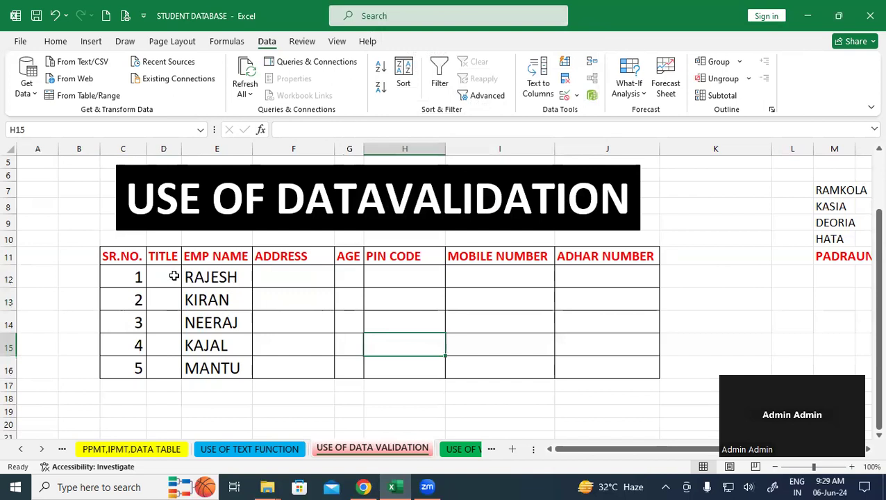
left_click(174, 276)
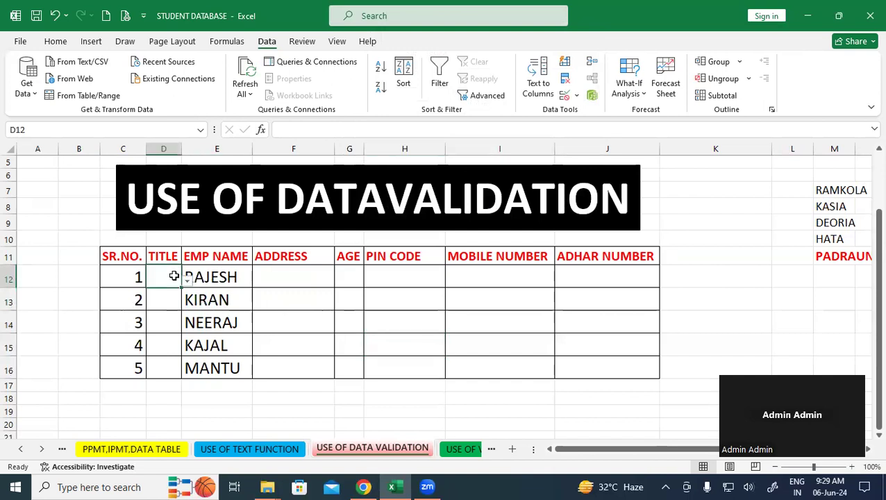
left_click(186, 282)
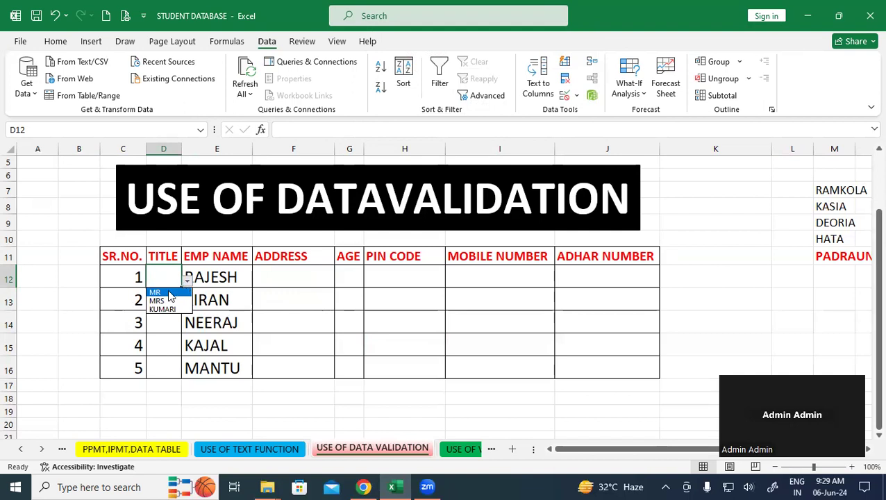
left_click(160, 292)
left_click(161, 296)
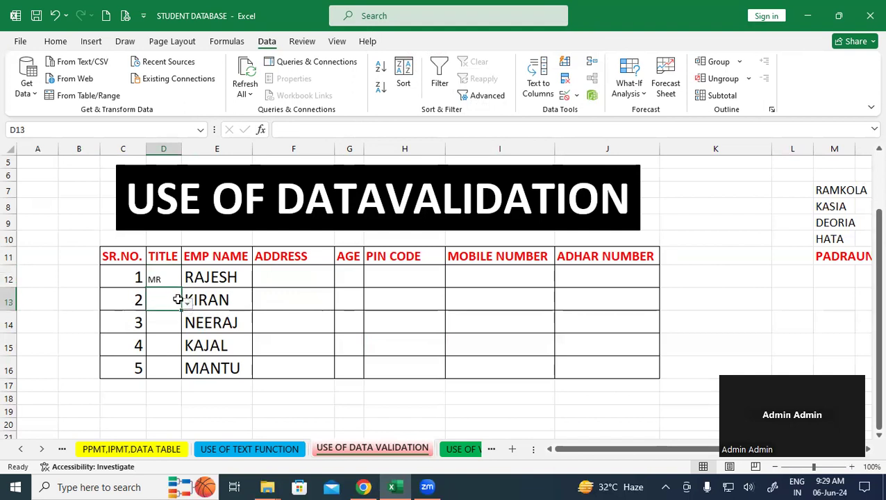
left_click(187, 305)
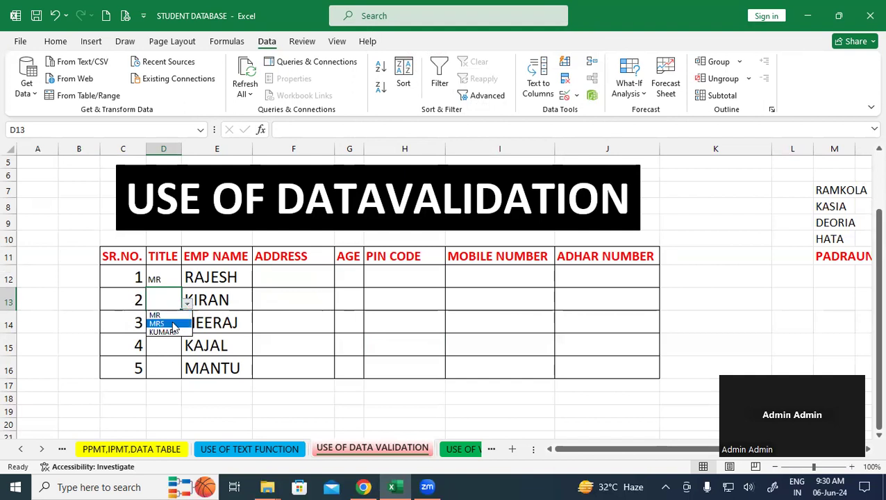
left_click(164, 324)
left_click(162, 325)
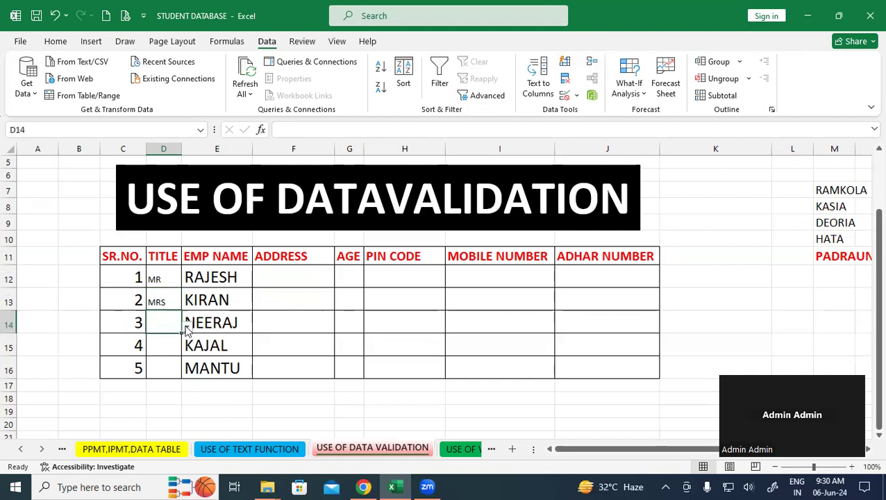
left_click(186, 327)
left_click(165, 343)
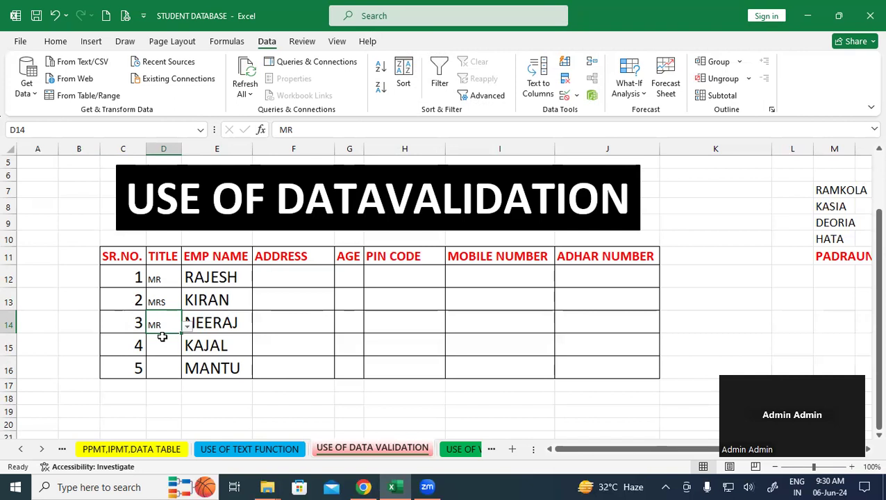
- Format Painter the NEERAJ cell's style onto D12:D15 and widen column D slightly
left_click(269, 327)
left_click(213, 317)
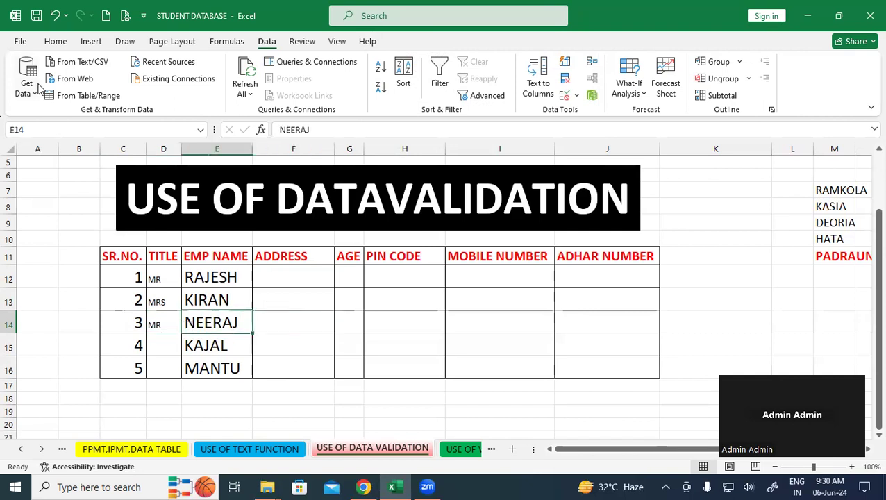
left_click(55, 42)
left_click(49, 95)
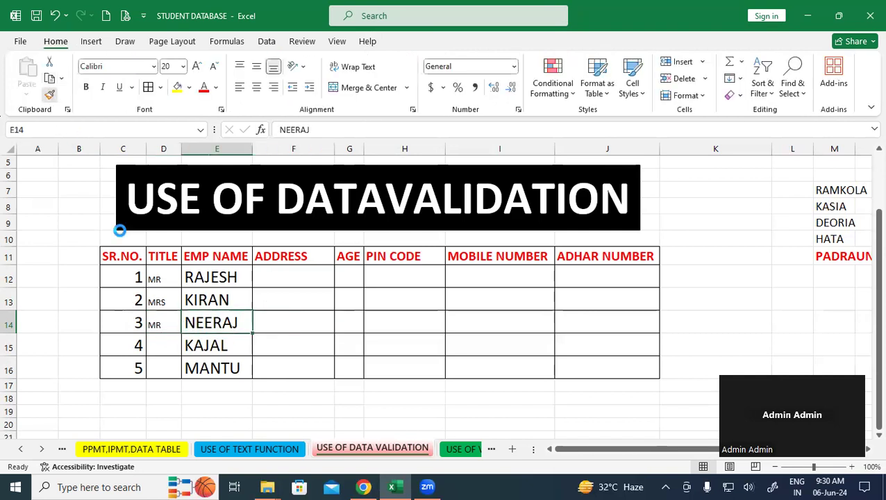
left_click_drag(158, 278, 162, 366)
left_click(261, 278)
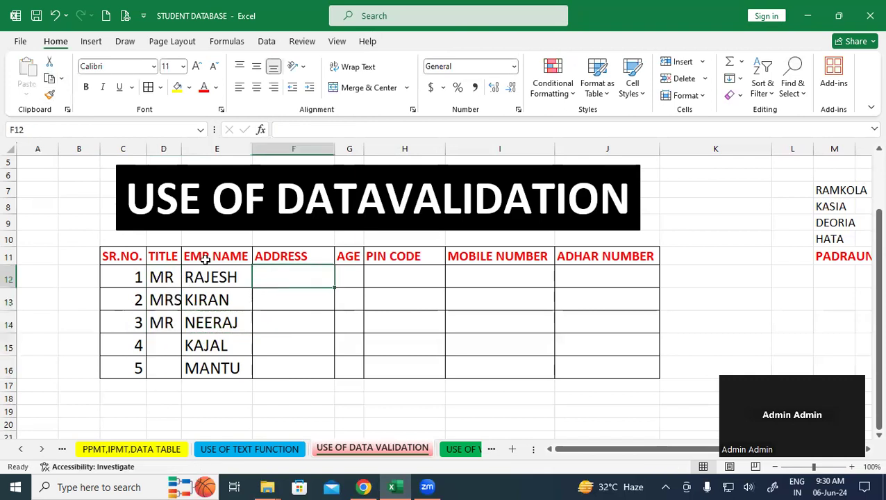
left_click_drag(181, 147, 186, 147)
- Set D15's title to KUMARI and widen column D so KUMARI fits
left_click(323, 329)
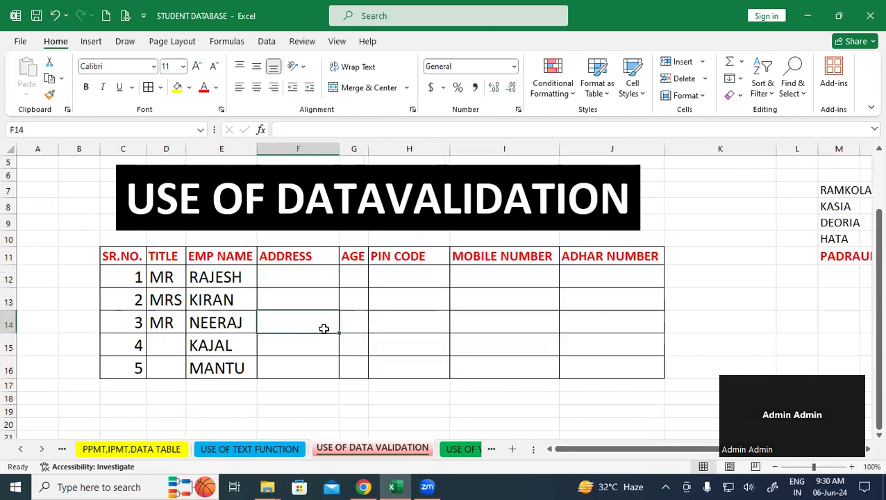
left_click(312, 425)
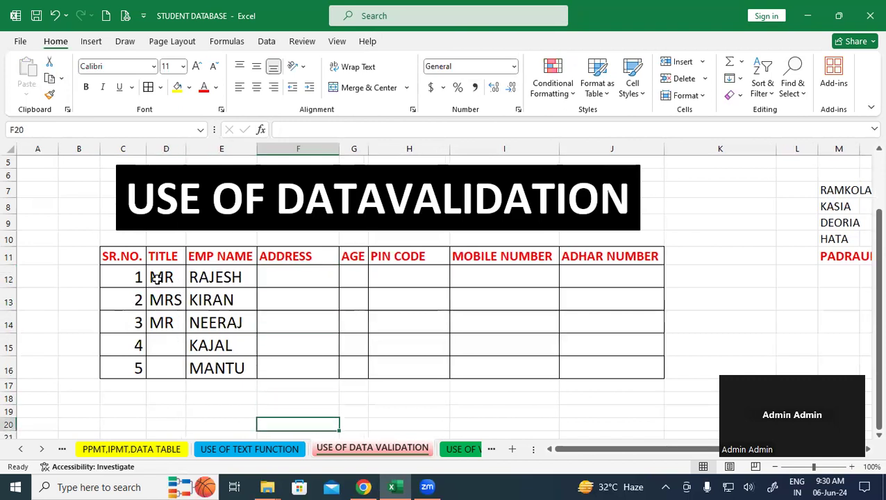
left_click_drag(154, 277, 162, 360)
left_click(233, 388)
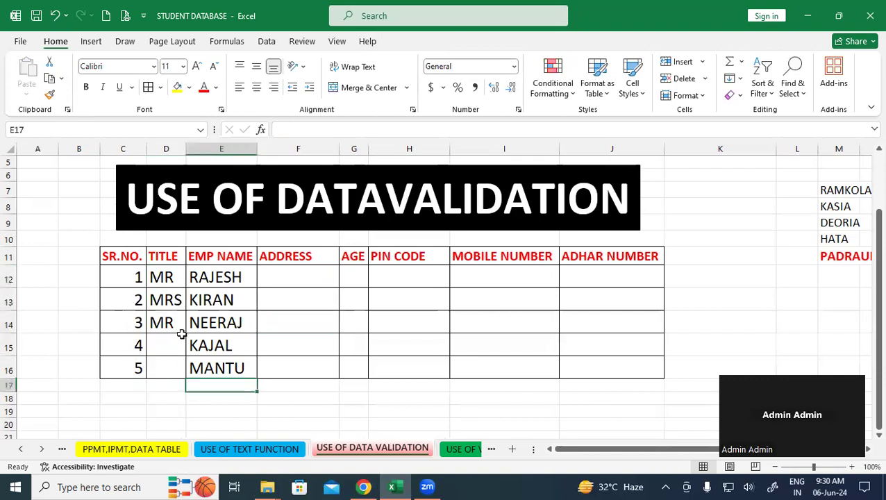
left_click(172, 341)
left_click(191, 351)
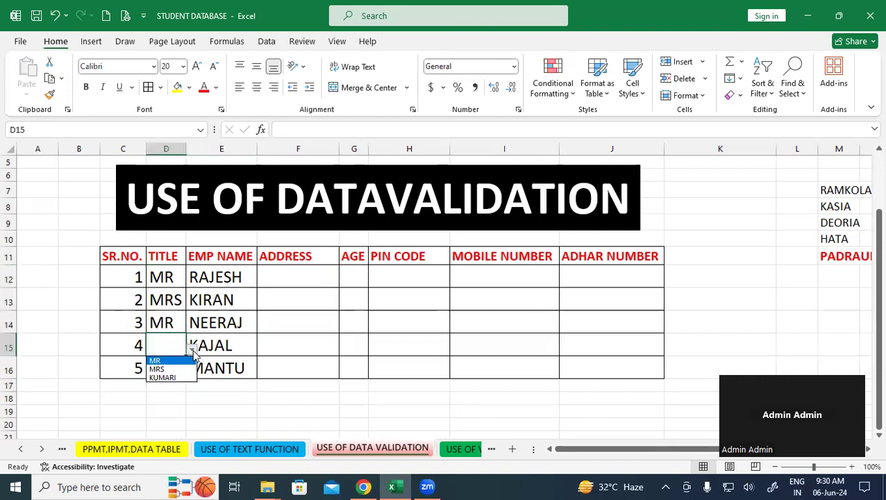
left_click(164, 377)
left_click(224, 410)
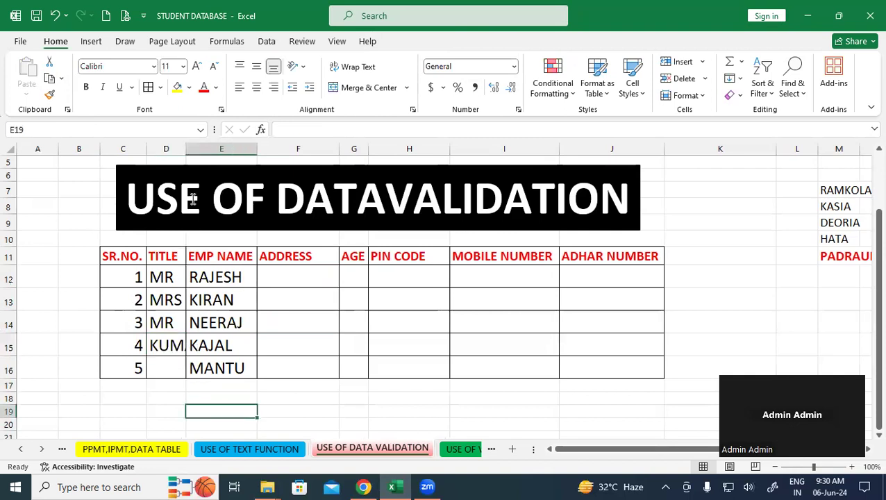
left_click_drag(185, 148, 214, 148)
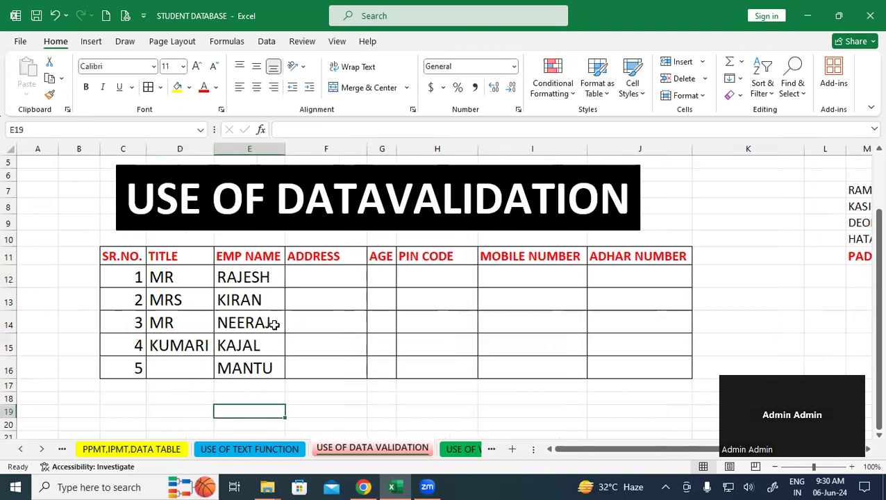
left_click(328, 278)
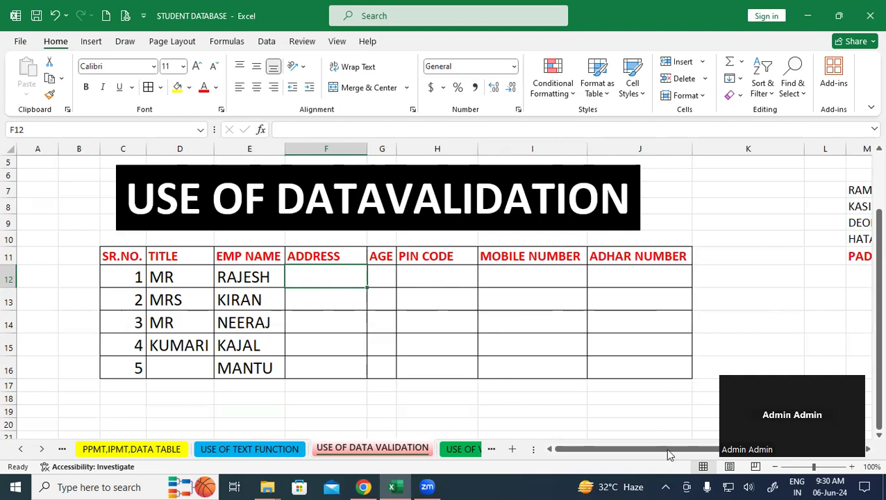
left_click_drag(665, 448, 689, 448)
left_click(821, 192)
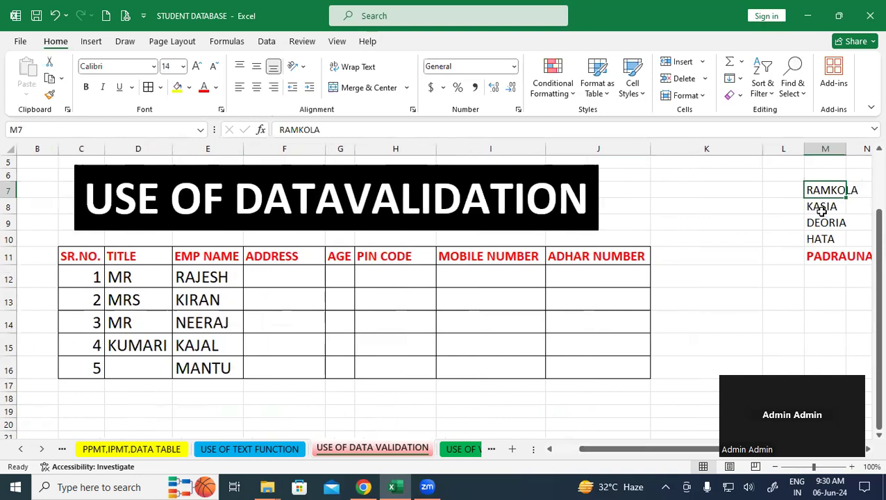
left_click(821, 209)
left_click(816, 224)
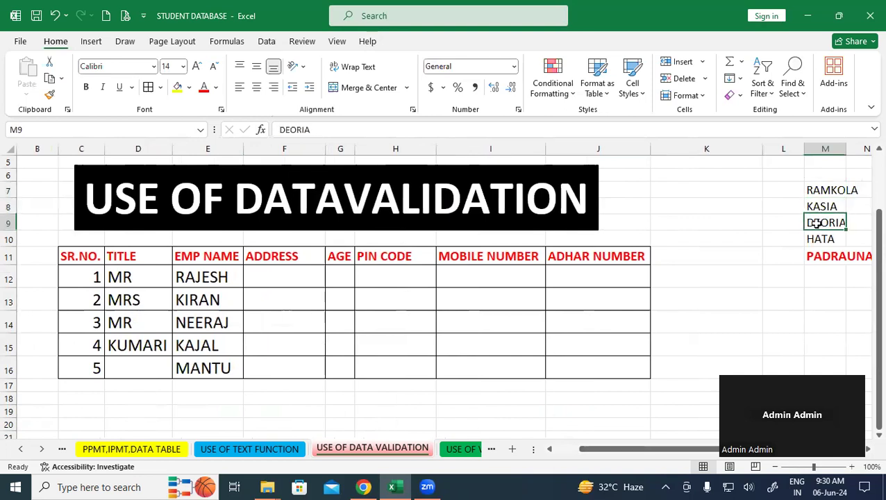
left_click(820, 239)
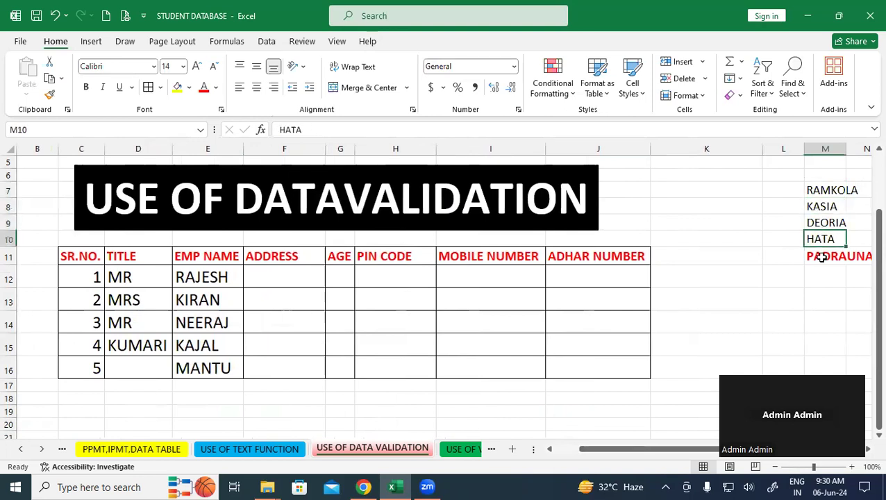
left_click(822, 258)
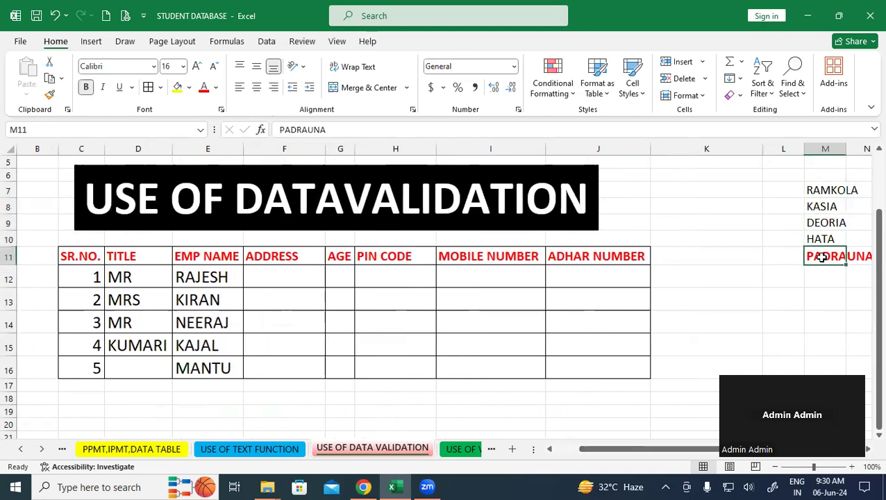
left_click(813, 303)
left_click_drag(814, 192, 833, 256)
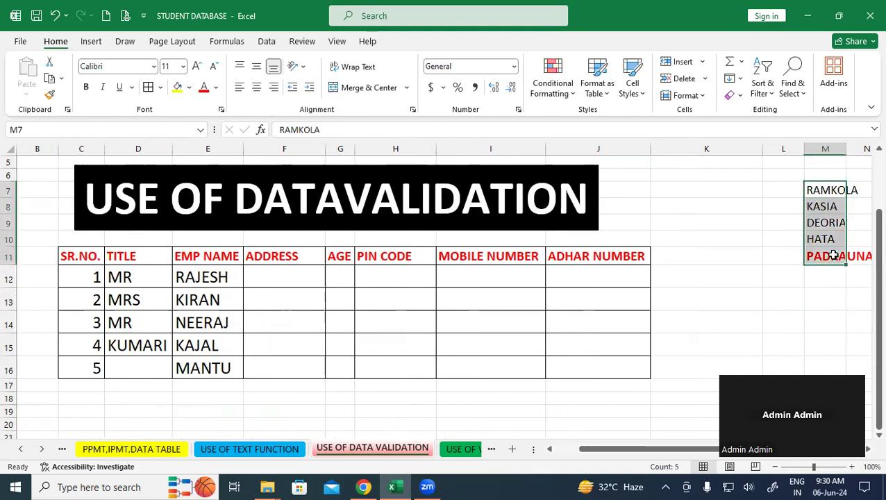
left_click(768, 306)
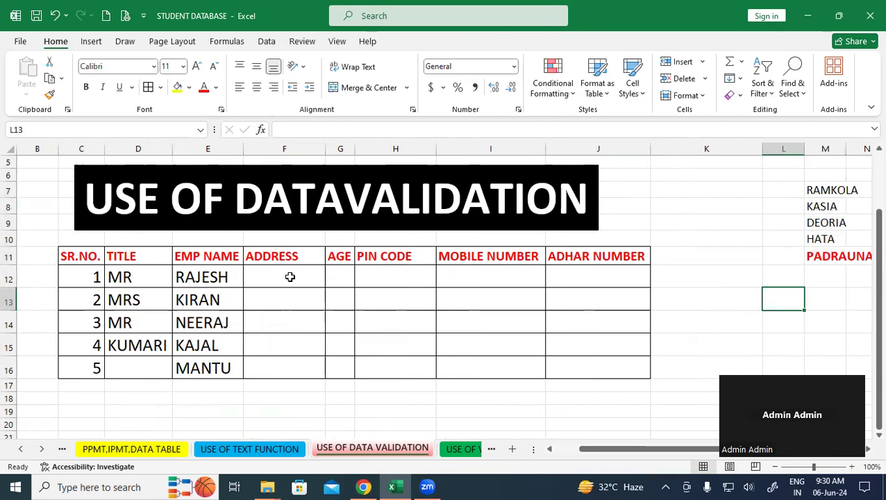
left_click_drag(814, 186, 820, 249)
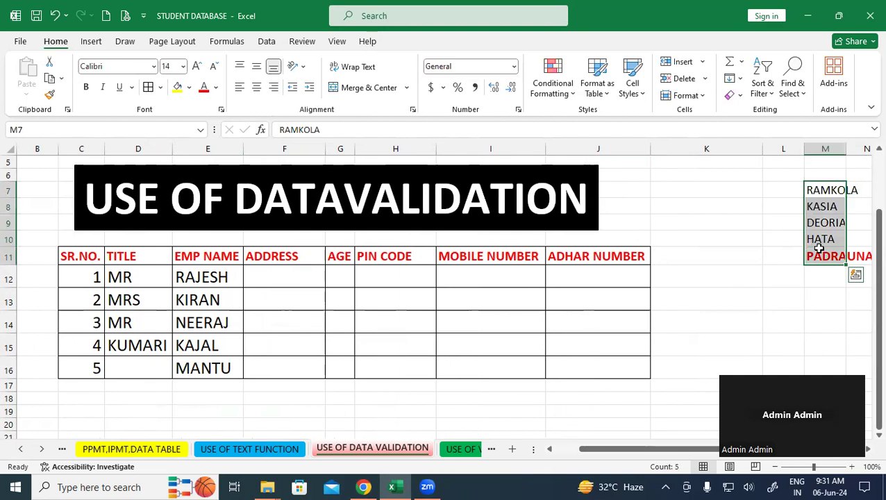
left_click(714, 292)
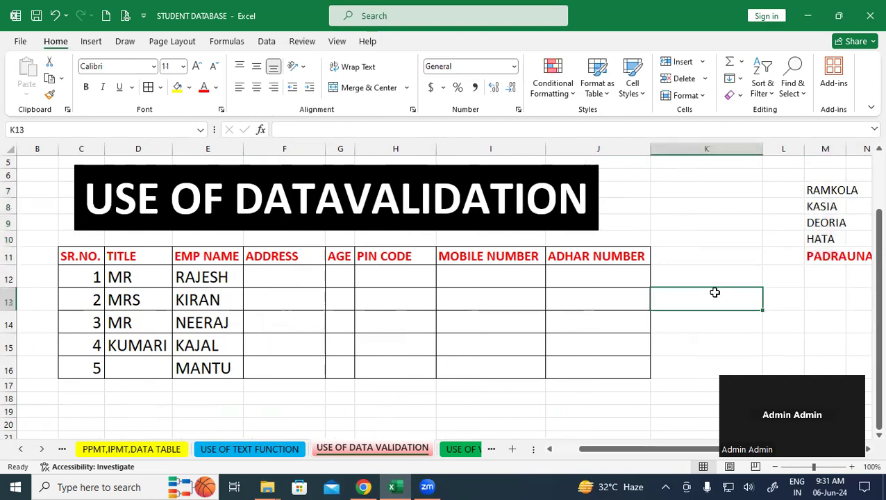
left_click_drag(288, 277, 264, 287)
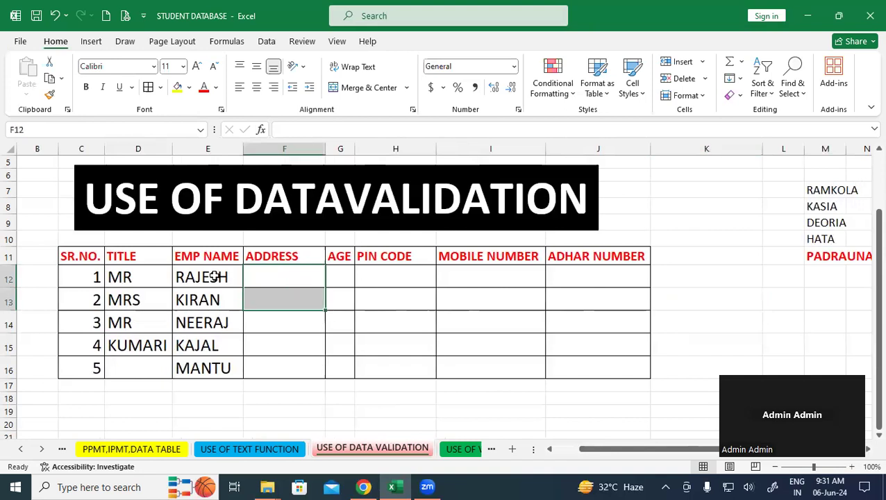
left_click(310, 335)
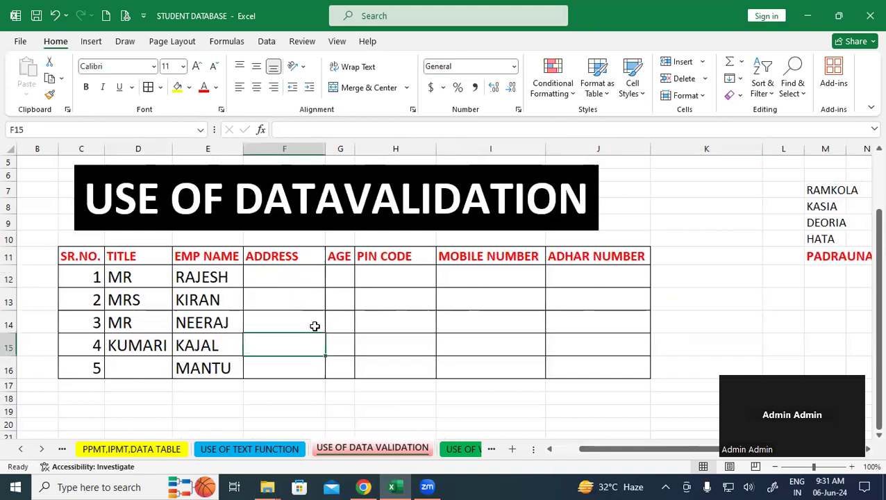
left_click(285, 298)
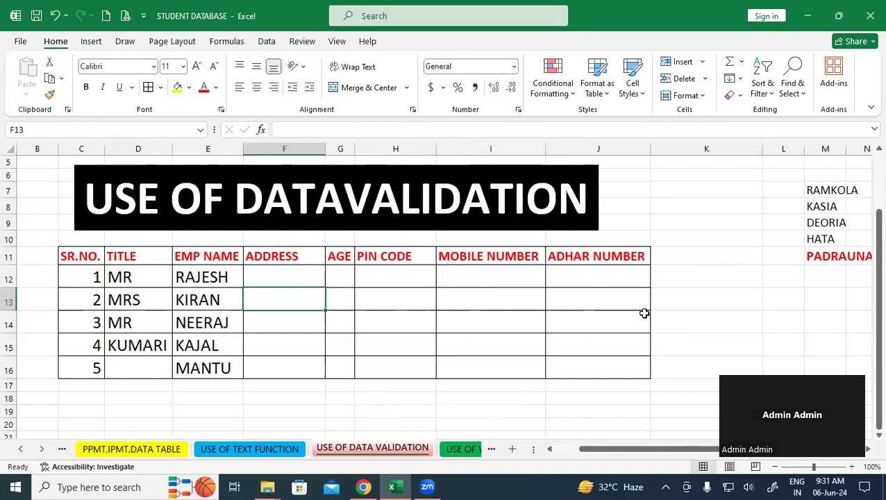
left_click(762, 297)
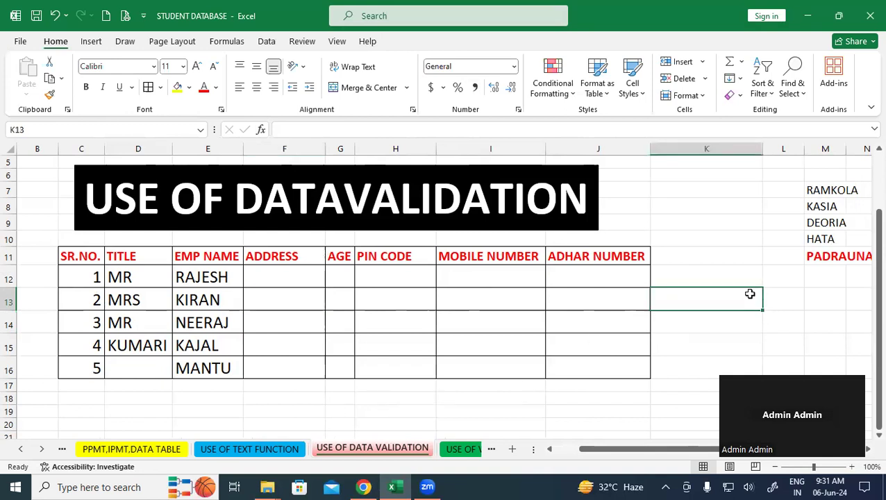
left_click_drag(291, 281, 293, 371)
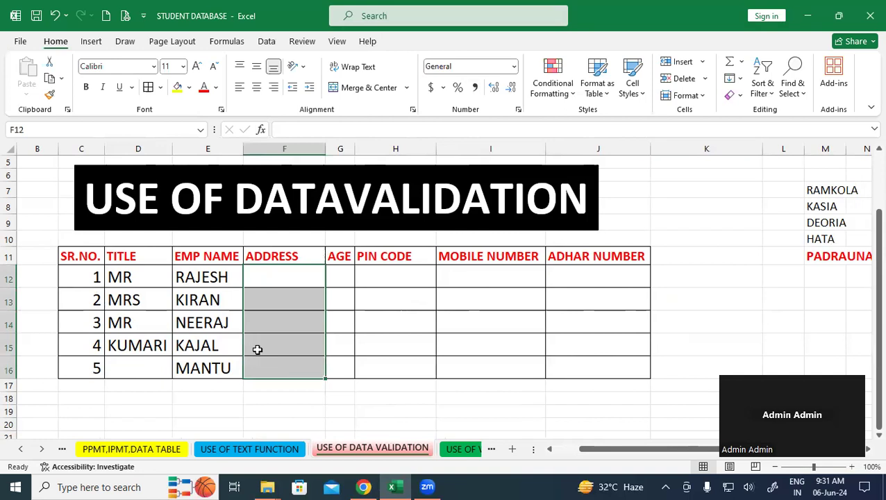
left_click(268, 41)
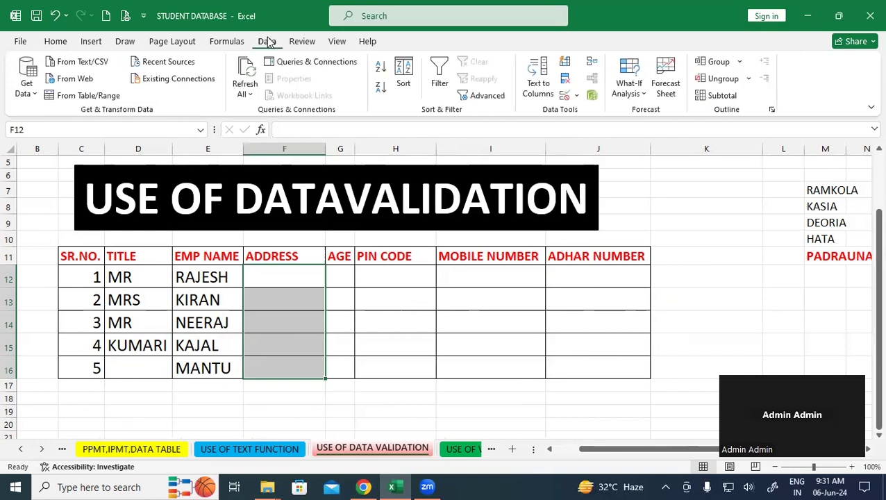
- Give ADDRESS cells F12:F16 a List validation sourced from the towns in $M$7:$M$11
left_click(566, 98)
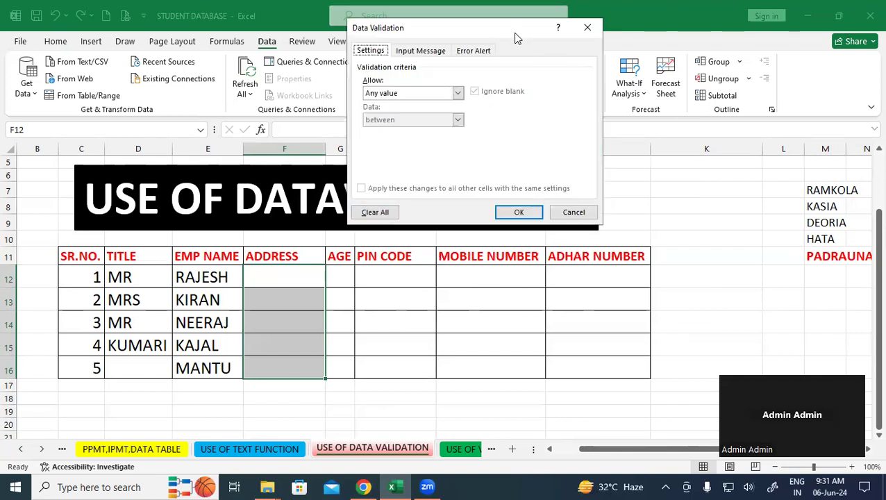
left_click_drag(517, 38, 378, 118)
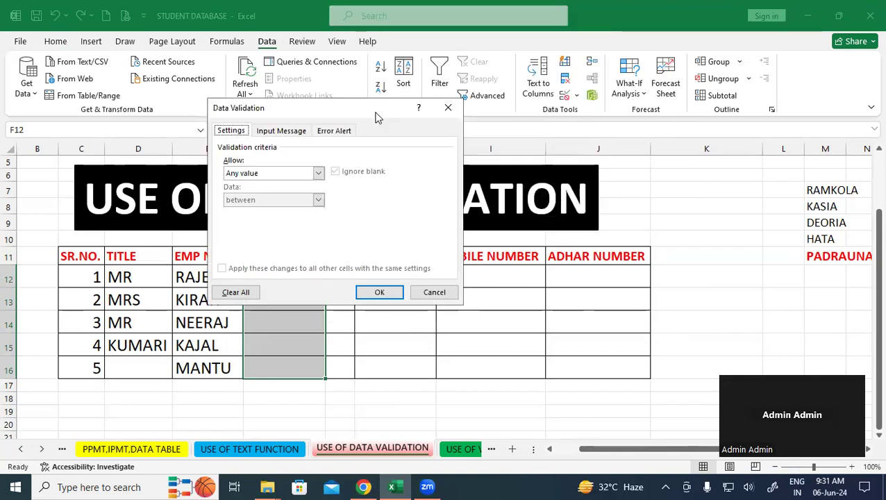
left_click(319, 173)
left_click(271, 210)
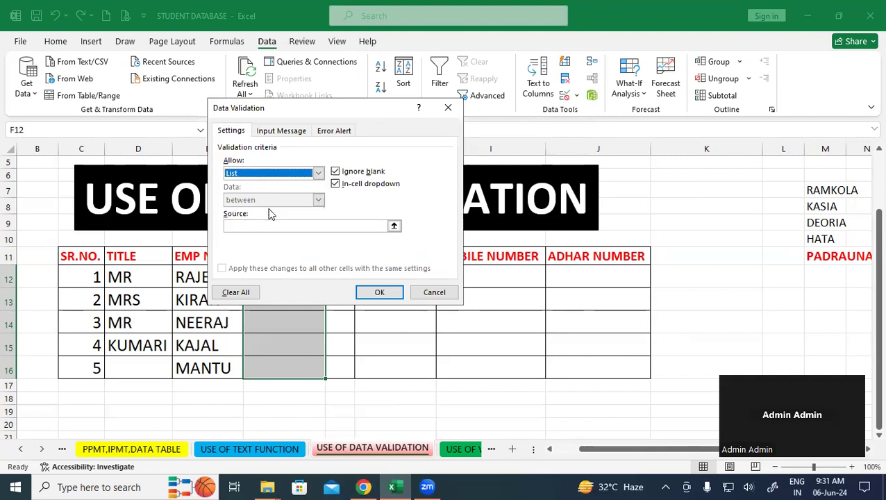
left_click(258, 229)
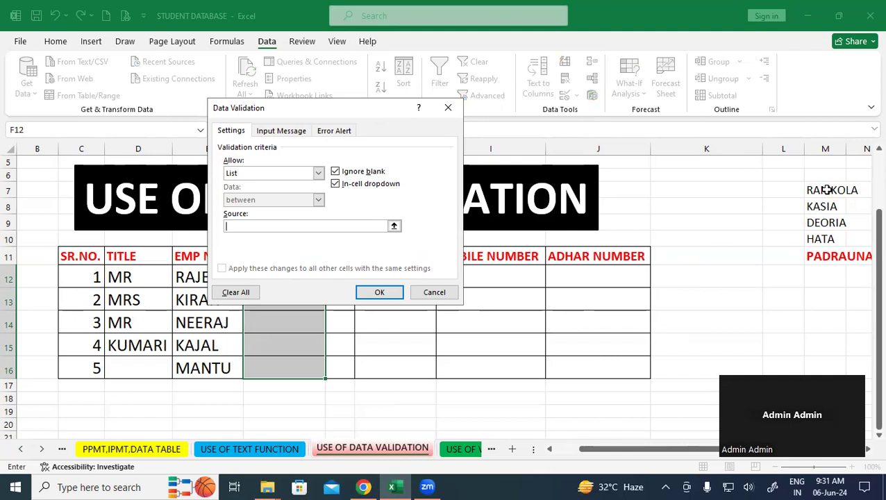
left_click_drag(827, 190, 827, 255)
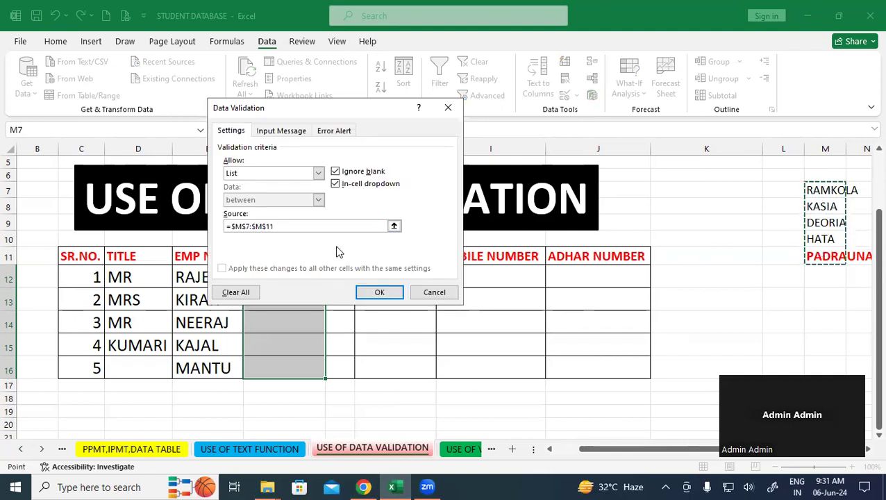
left_click(376, 295)
- Choose PADRAUNA, KASIA and RAMKOLA for F12, F13 and F14 from the town dropdowns
left_click(386, 323)
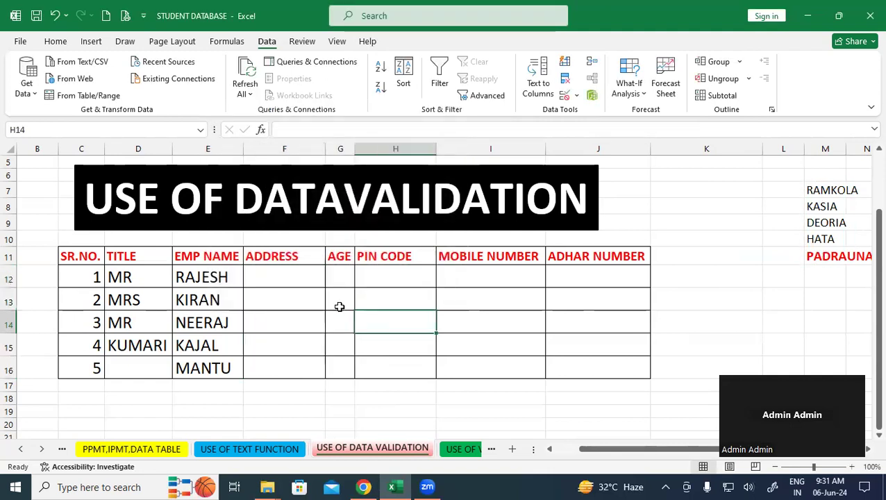
left_click(310, 281)
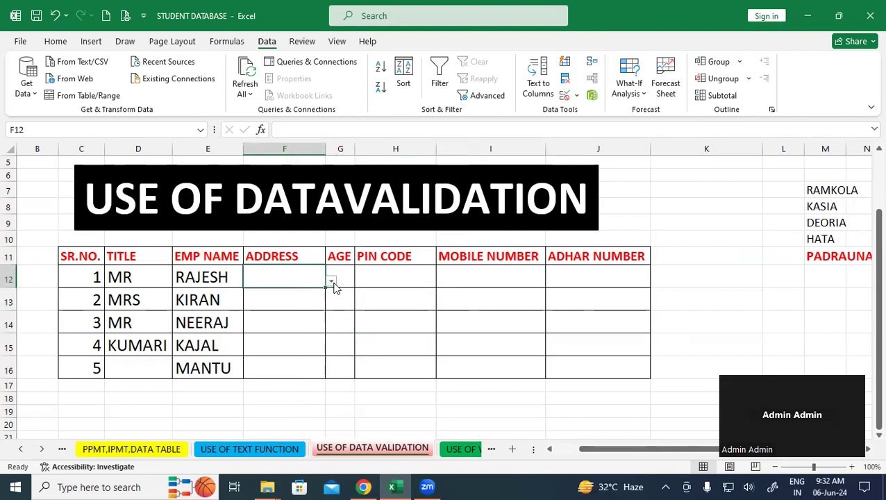
left_click(332, 281)
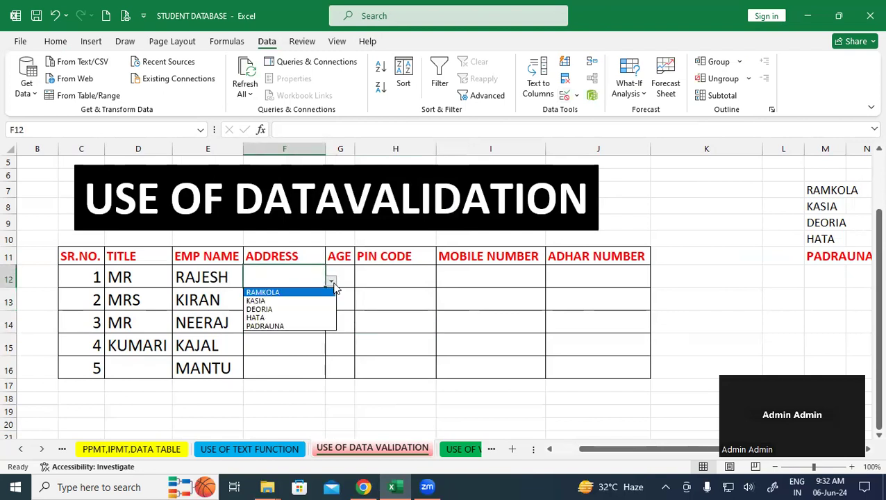
left_click(285, 325)
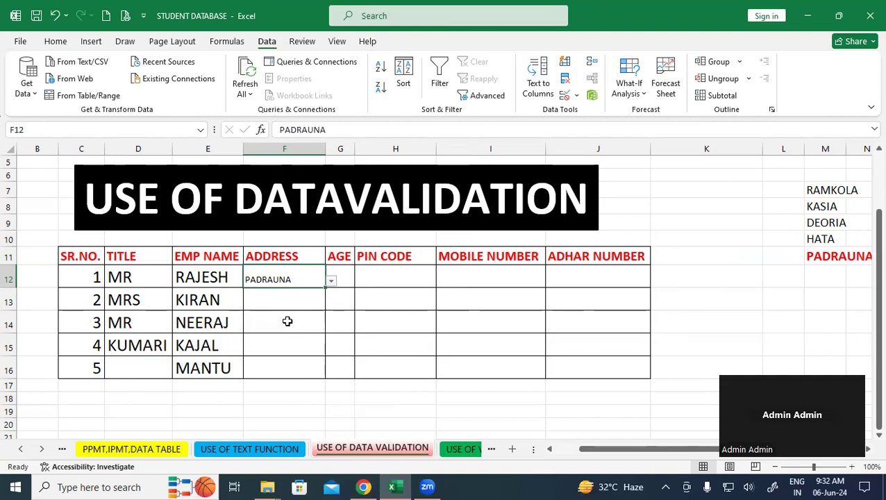
left_click(295, 306)
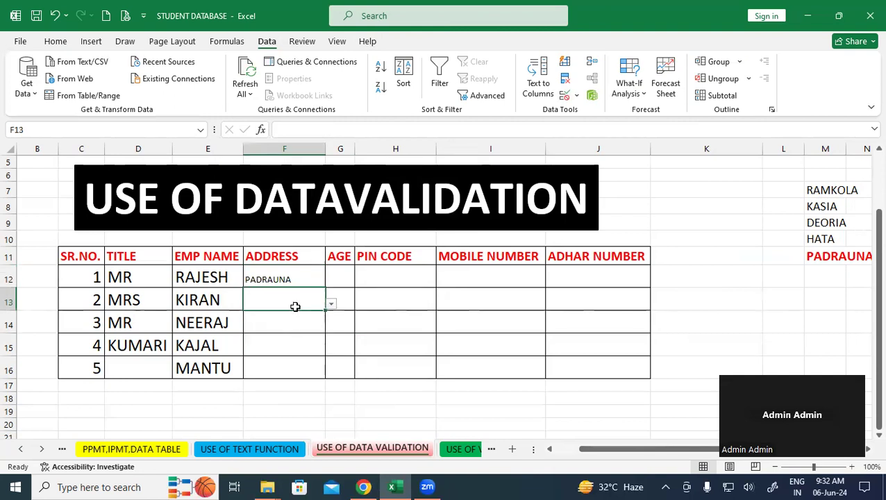
left_click(331, 304)
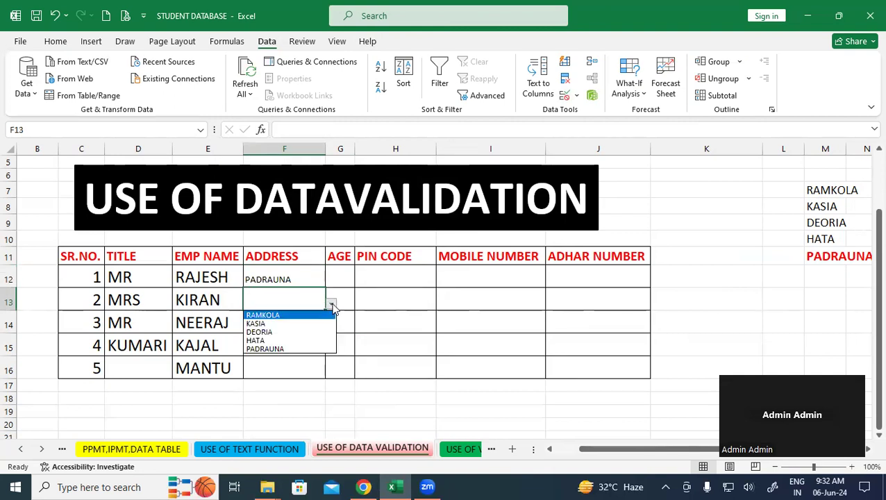
left_click(283, 324)
left_click(283, 328)
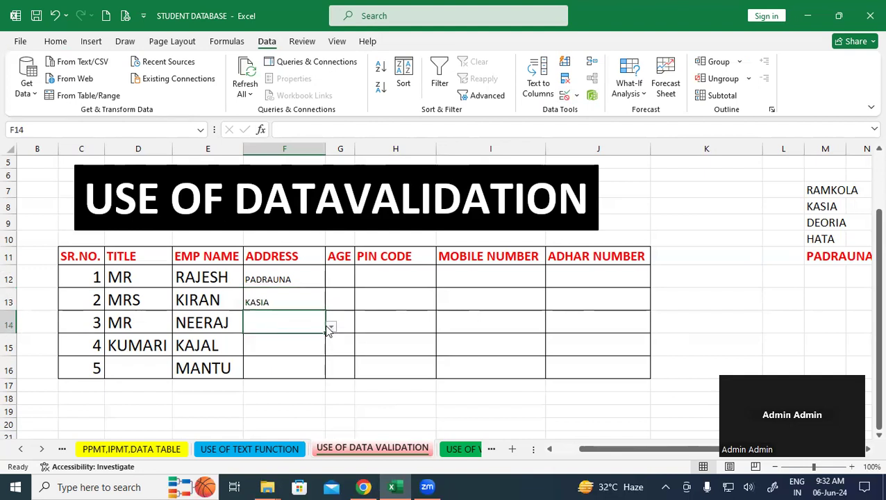
left_click(331, 325)
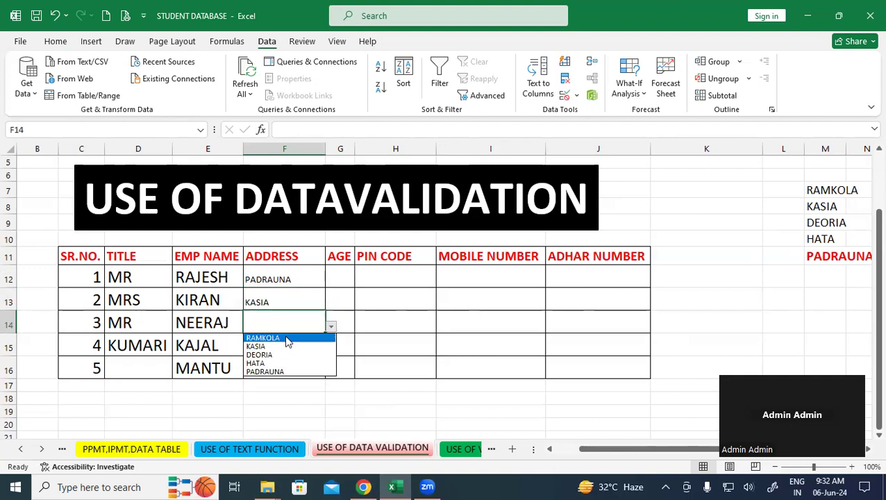
left_click(287, 339)
- Pick up the NEERAJ cell's formatting with Format Painter
left_click(387, 331)
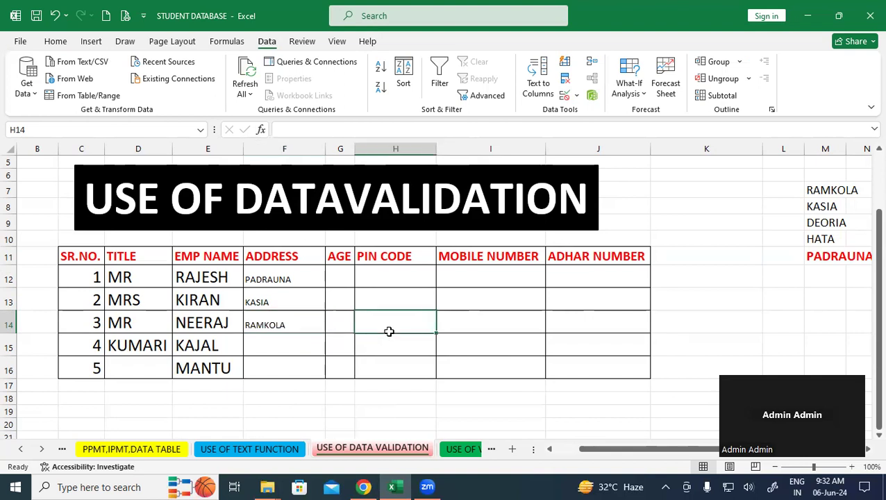
left_click(206, 330)
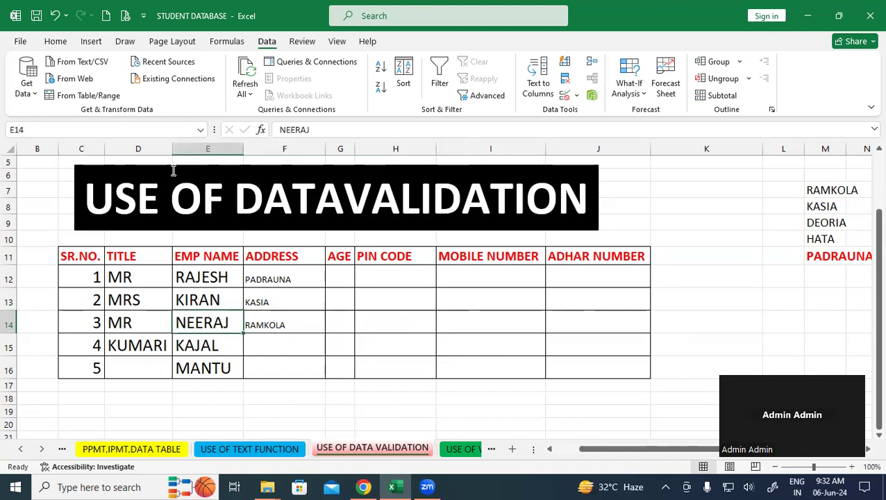
left_click(55, 41)
left_click(50, 95)
mouse_move(277, 280)
left_mouse_down()
mouse_move(406, 336)
mouse_move(604, 369)
left_mouse_up()
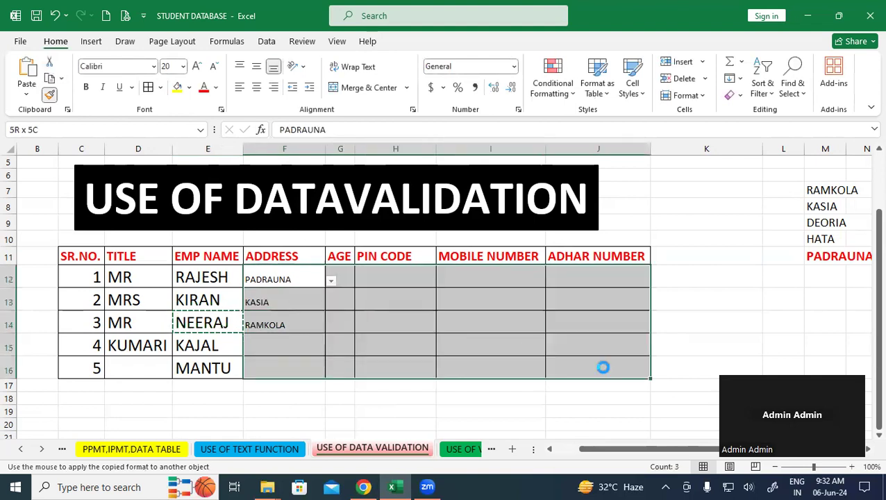
left_click(680, 303)
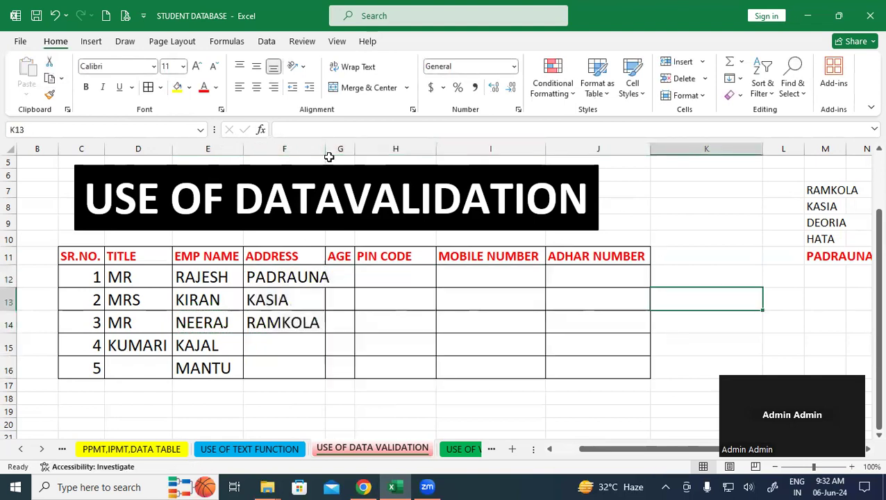
left_click(403, 283)
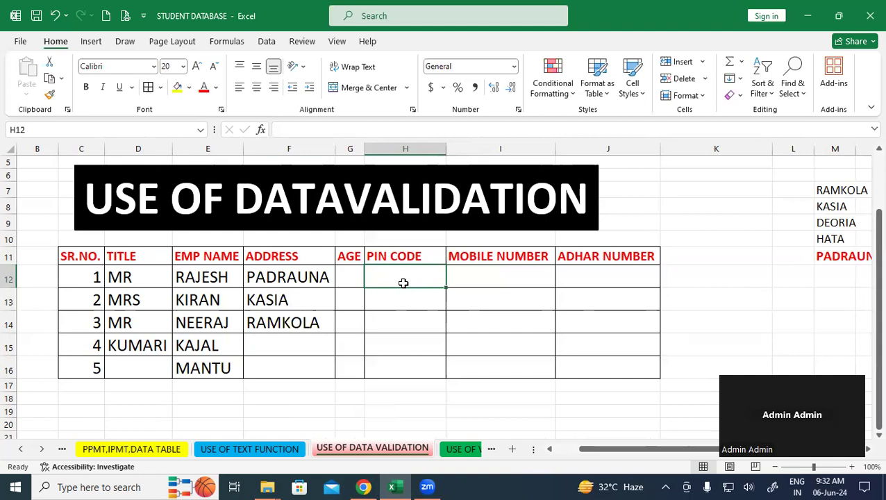
left_click(421, 351)
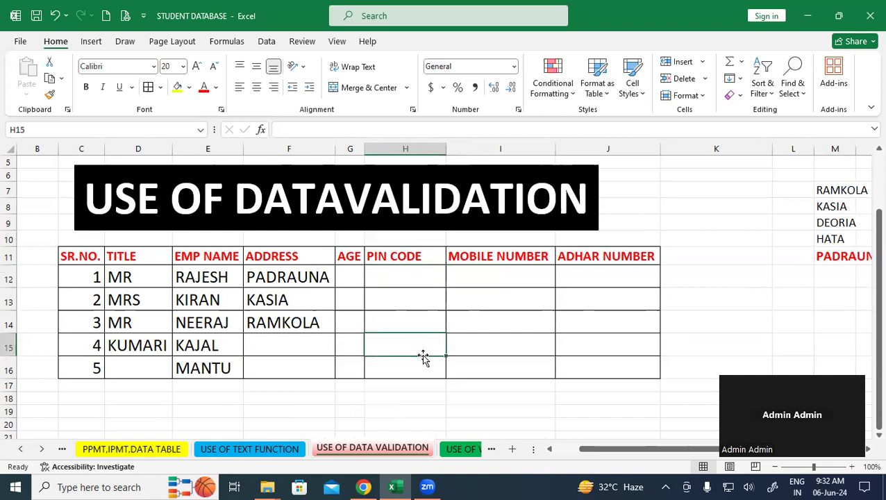
left_click_drag(351, 277, 353, 373)
left_click(441, 316)
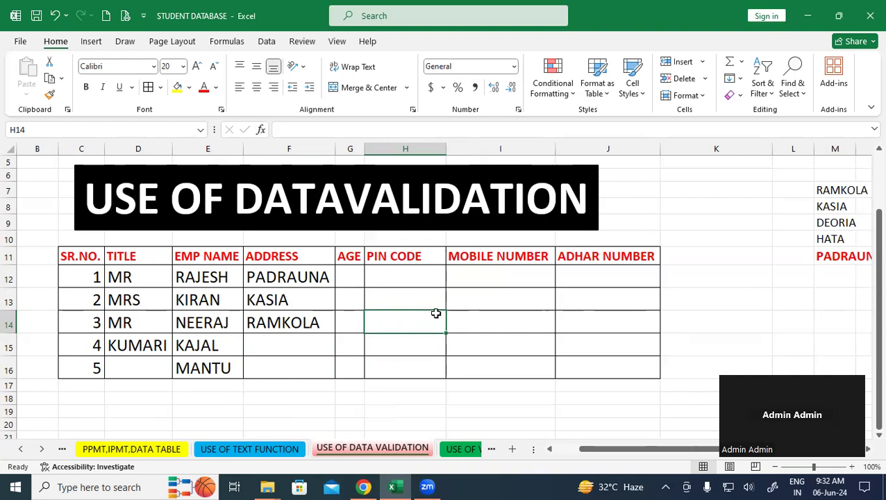
left_click(346, 291)
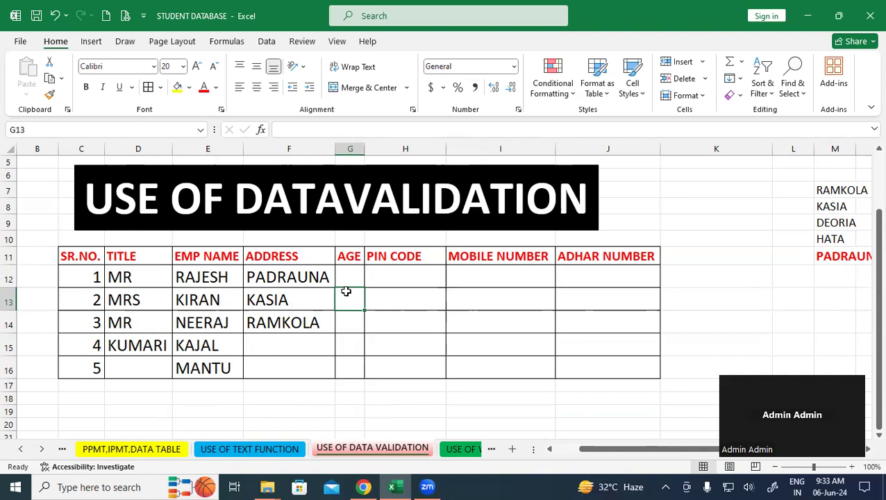
left_click(425, 325)
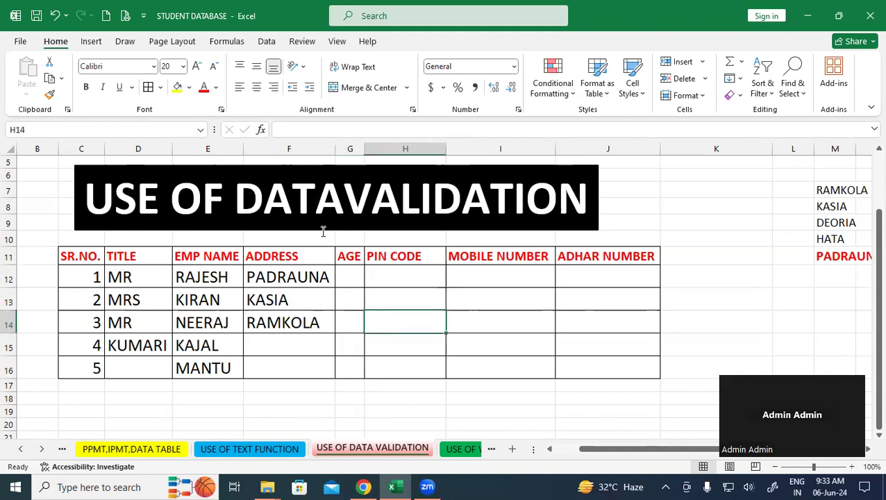
left_click_drag(239, 199, 560, 202)
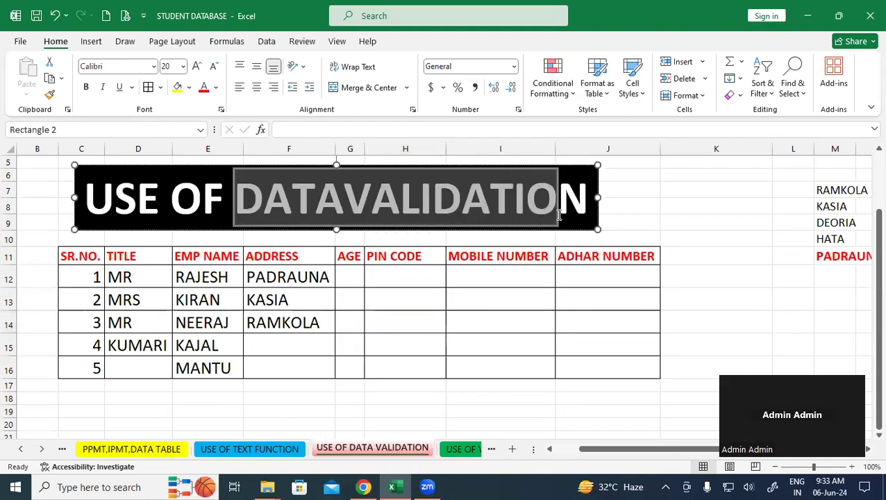
- Set a Whole number validation on G12:G16 between minimum 20 and maximum 45
left_click(441, 330)
left_click(409, 393)
left_click_drag(354, 282, 354, 349)
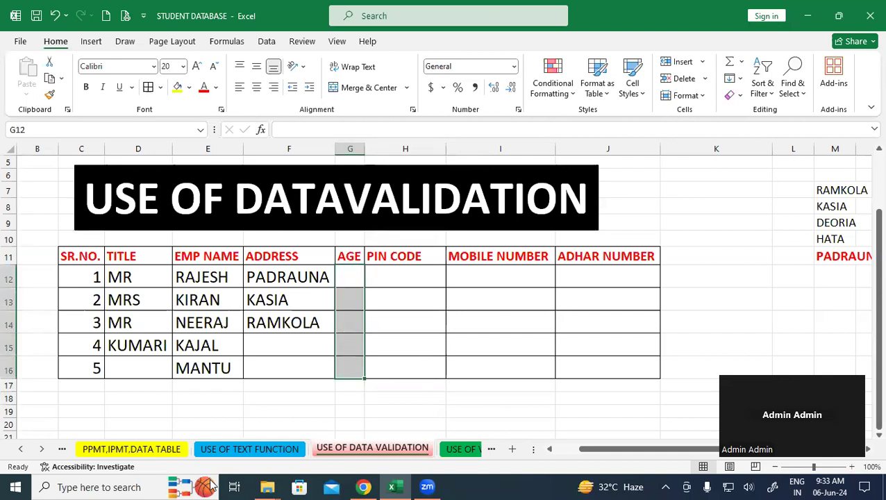
left_click(268, 40)
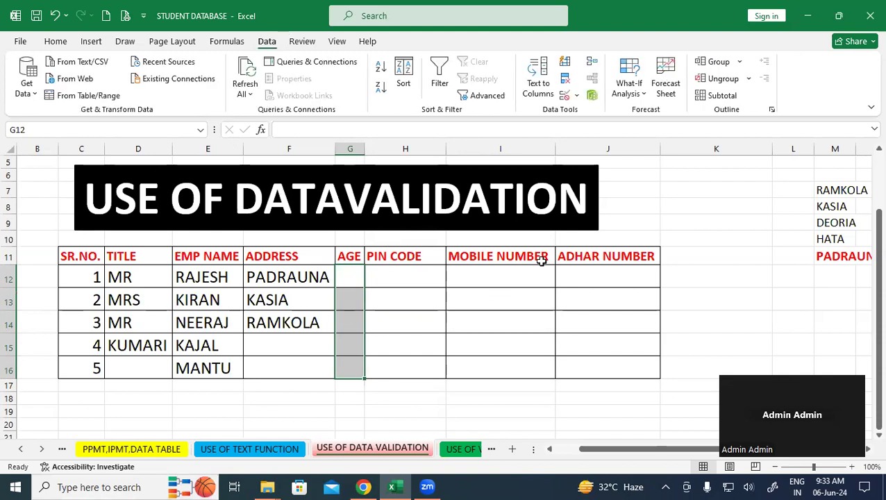
left_click(565, 96)
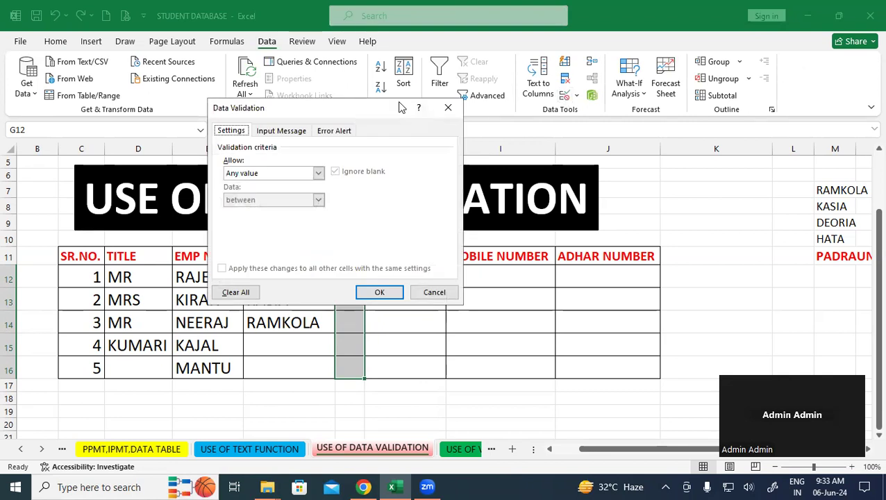
left_click_drag(401, 109, 524, 115)
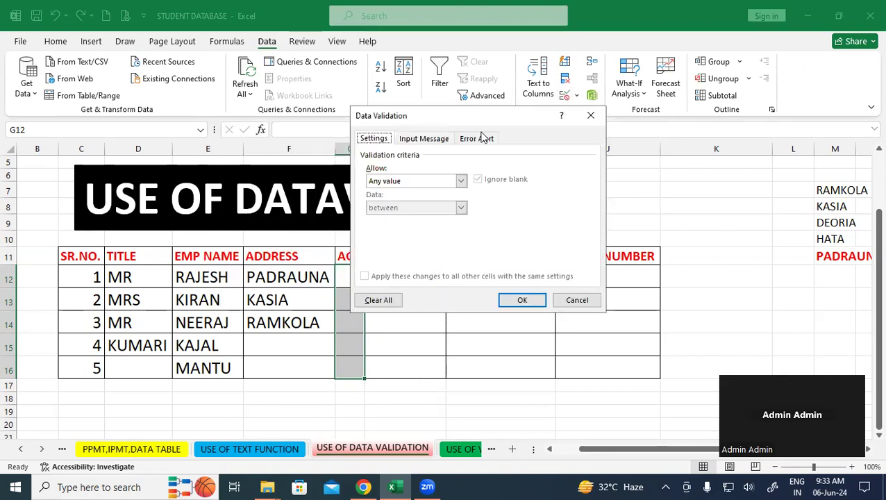
left_click(461, 181)
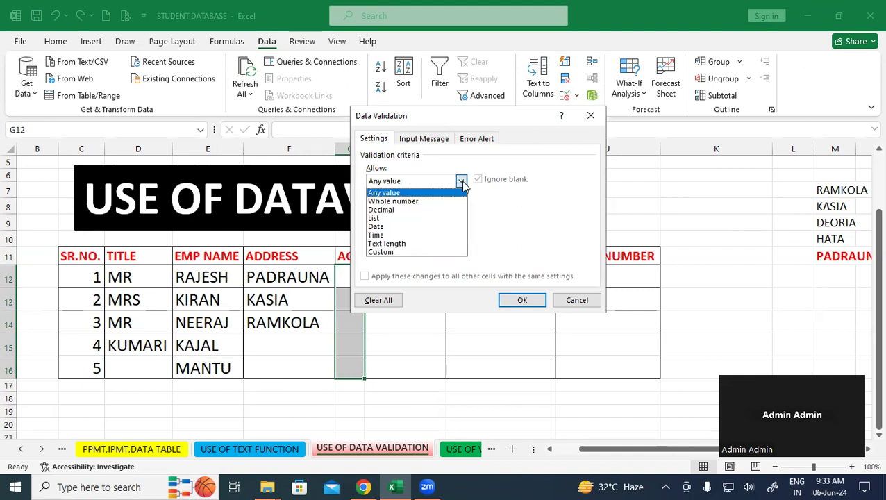
left_click(434, 201)
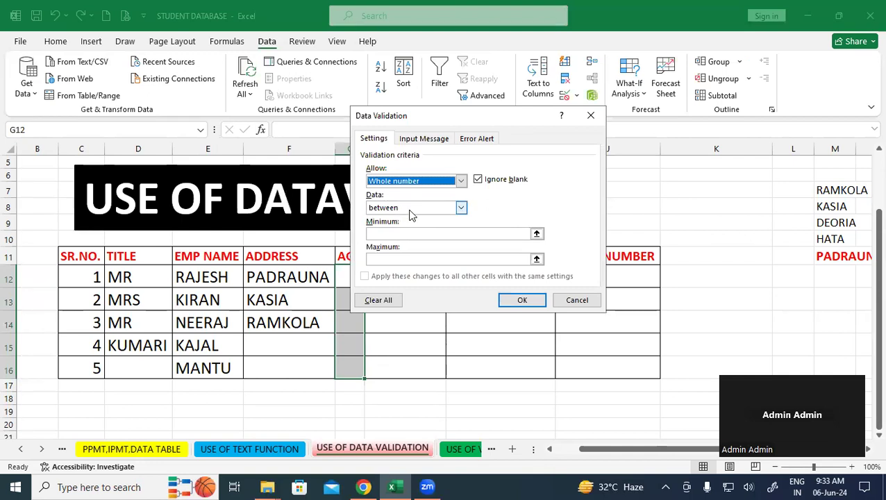
left_click(398, 233)
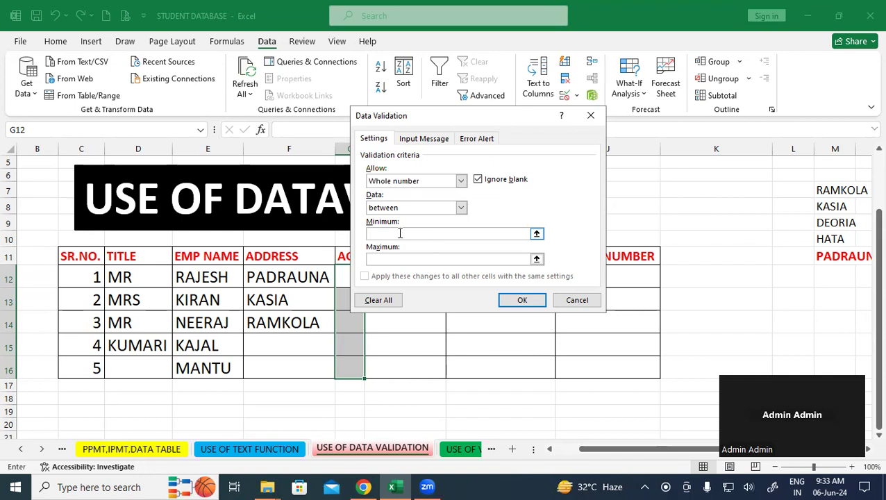
type("20")
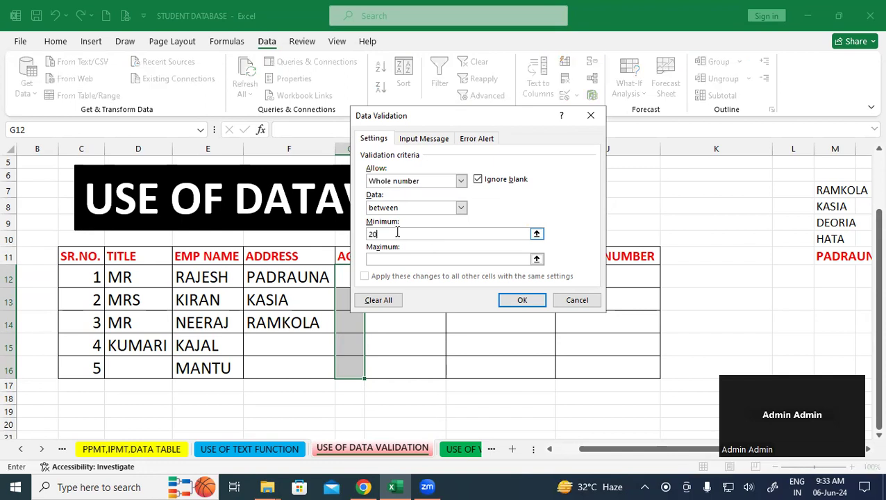
left_click(392, 259)
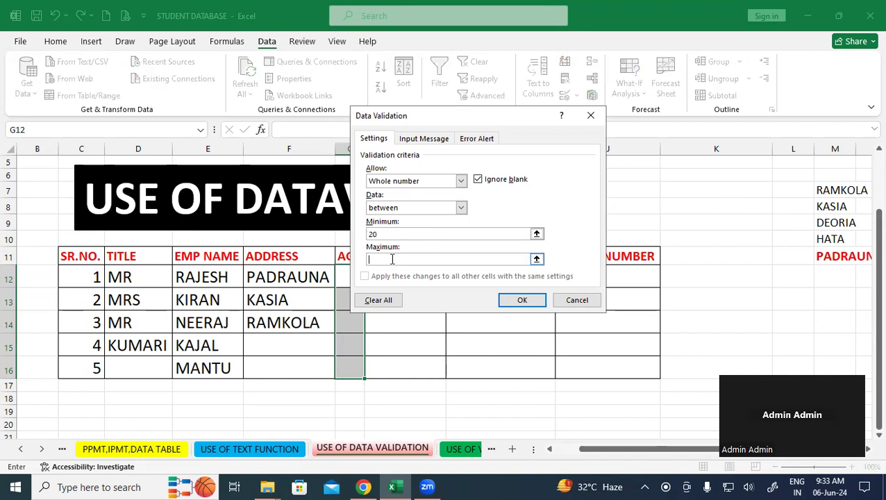
type("45")
left_click(522, 301)
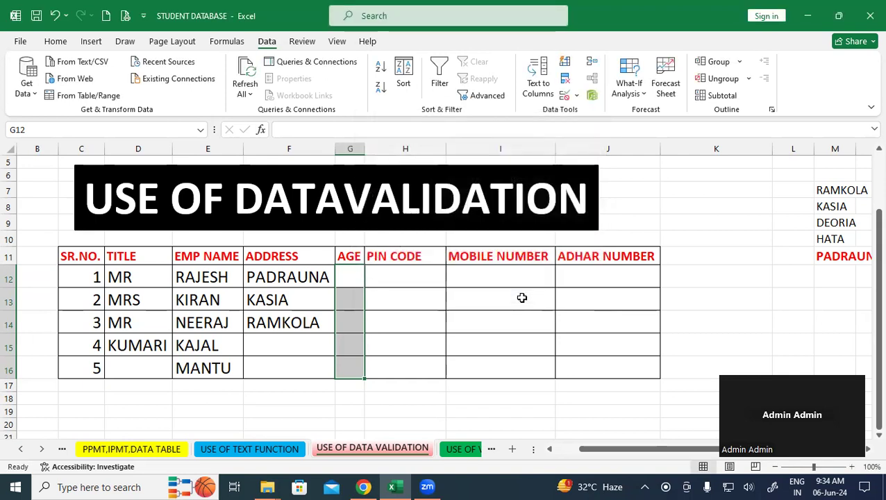
- Test G12 with ages 50 and 18, confirming both are rejected by the rule
left_click(522, 297)
left_click(354, 277)
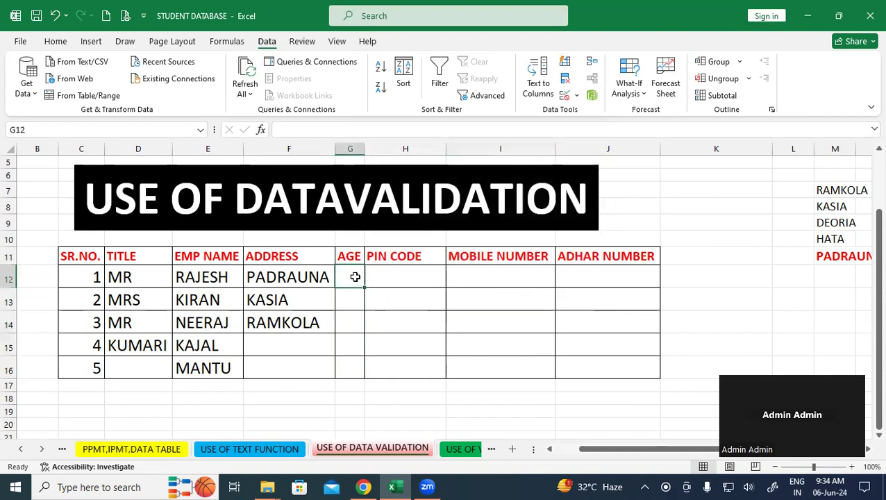
type("50")
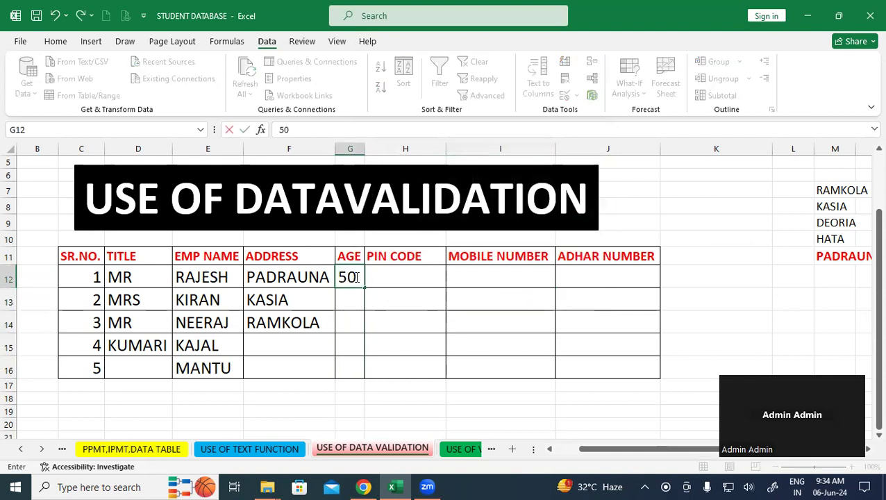
key("Return")
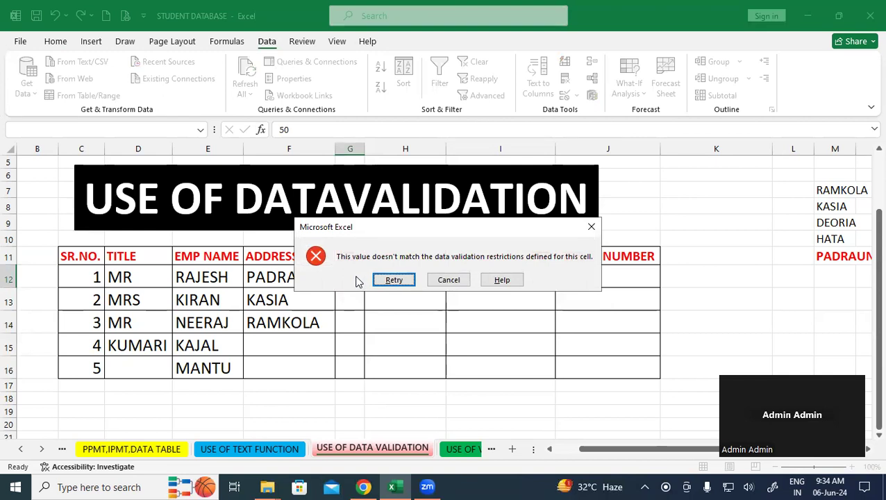
left_click(590, 232)
type("18")
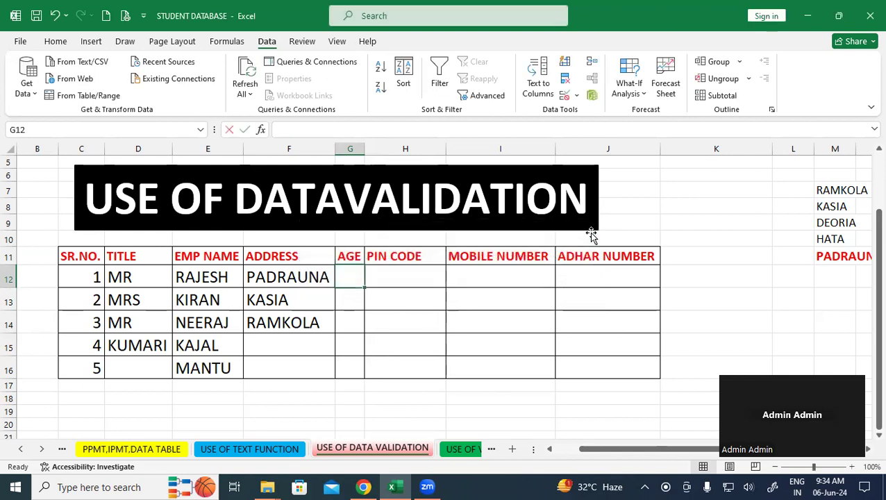
key("Return")
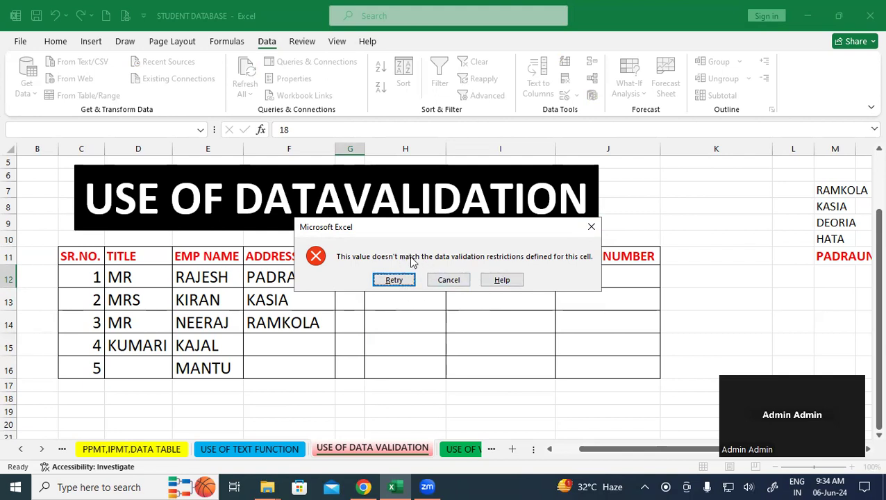
left_click(592, 227)
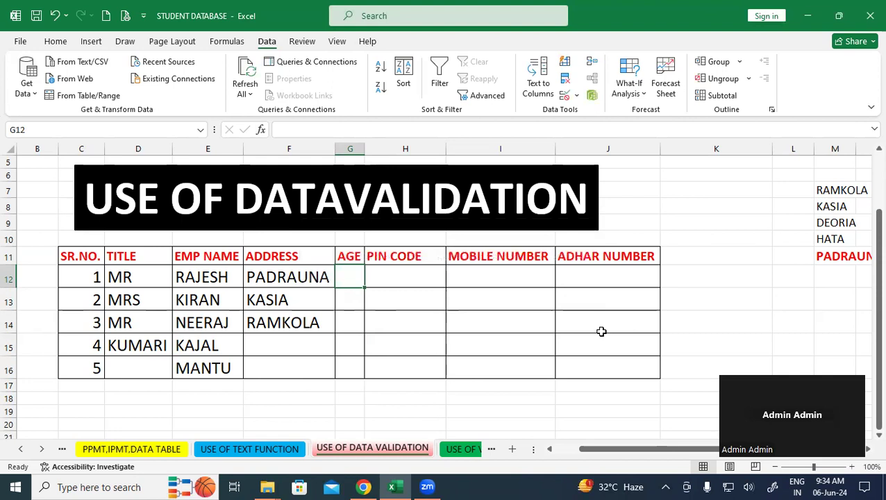
- Clear All from the AGE cells G12:G16, removing the validation rule
left_click_drag(356, 277, 356, 368)
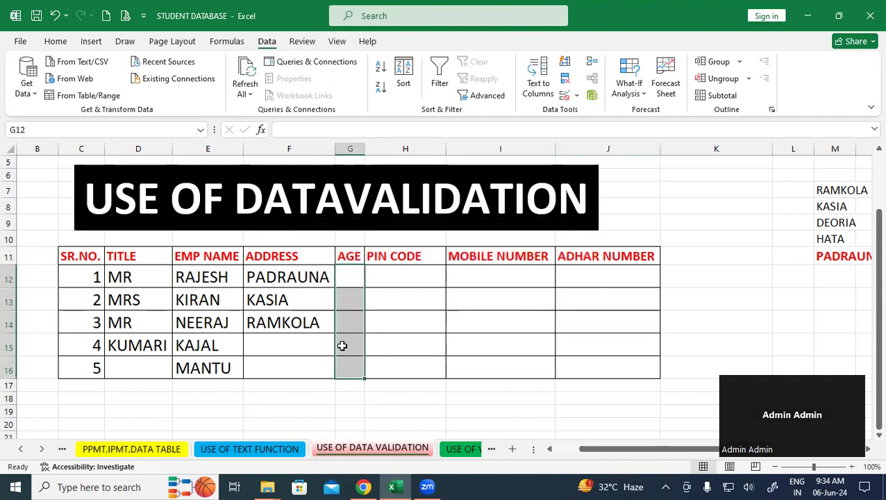
left_click(56, 42)
left_click(727, 96)
left_click(731, 113)
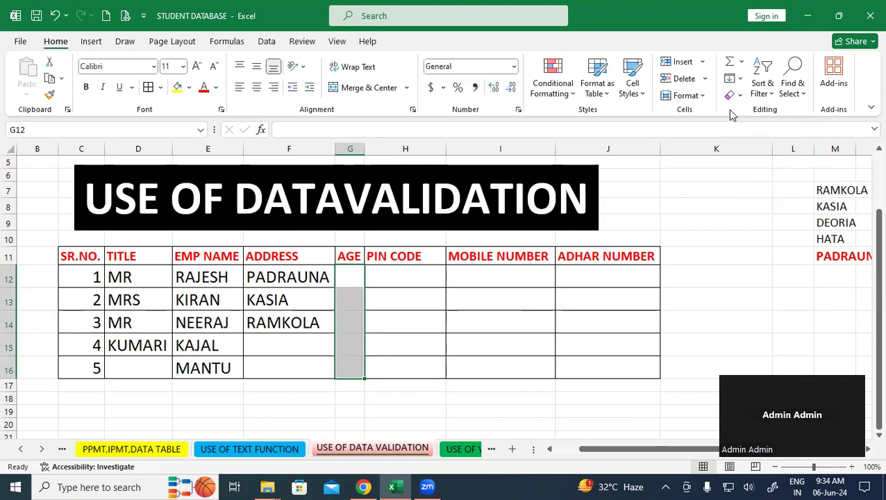
left_click(501, 316)
- Copy E14's formatting onto AGE cells G12:G16 with Format Painter and reselect them
left_click_drag(283, 275, 499, 376)
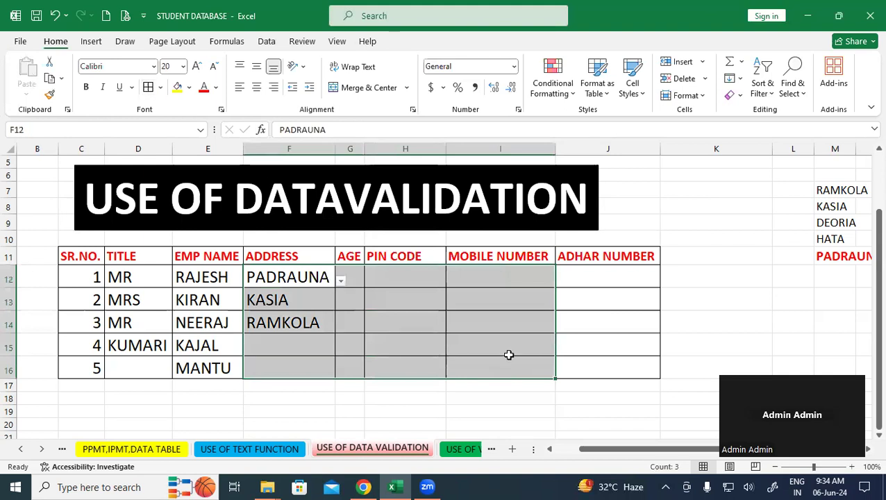
left_click(510, 351)
left_click(264, 321)
left_click(229, 321)
double_click(49, 94)
left_click(351, 279)
left_click_drag(353, 310, 353, 373)
left_click(396, 328)
left_click_drag(347, 270, 346, 368)
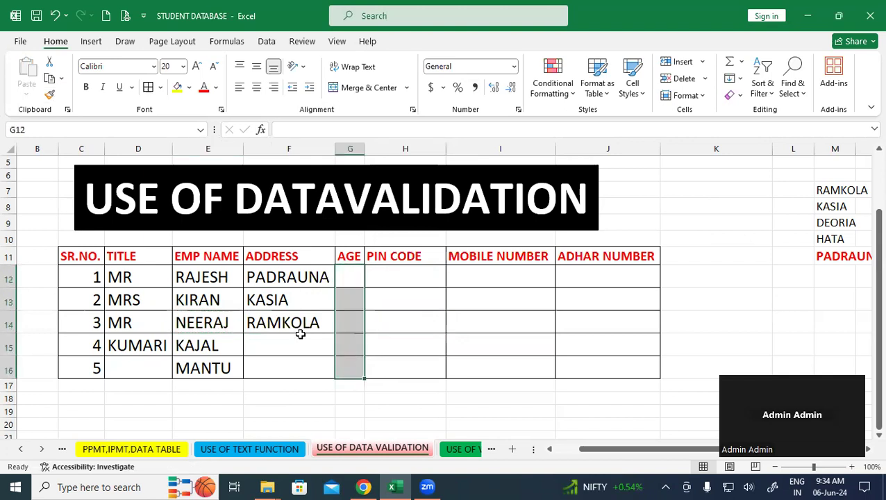
left_click(267, 42)
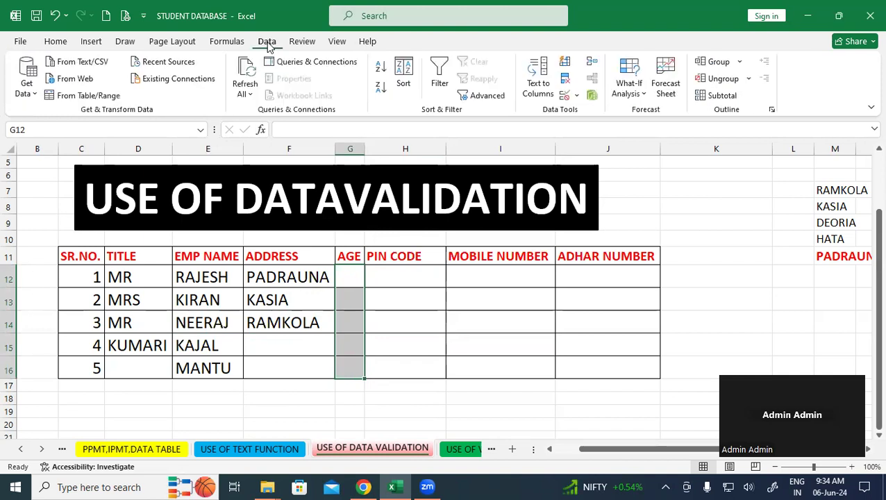
- Allow only whole numbers from 20 to 45 in the AGE cells
left_click(563, 96)
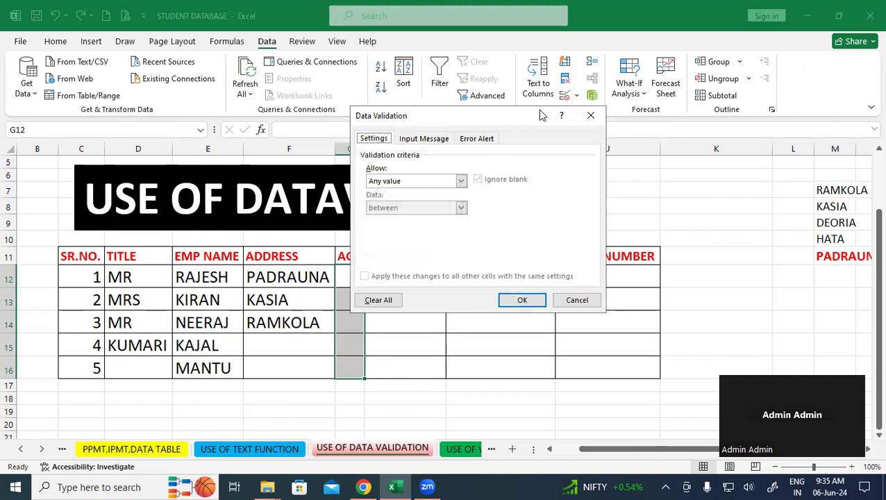
left_click(461, 181)
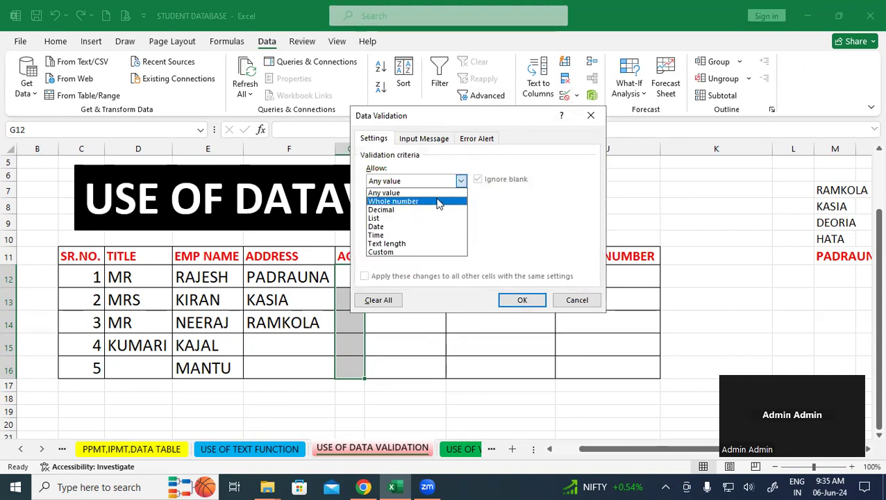
left_click(438, 201)
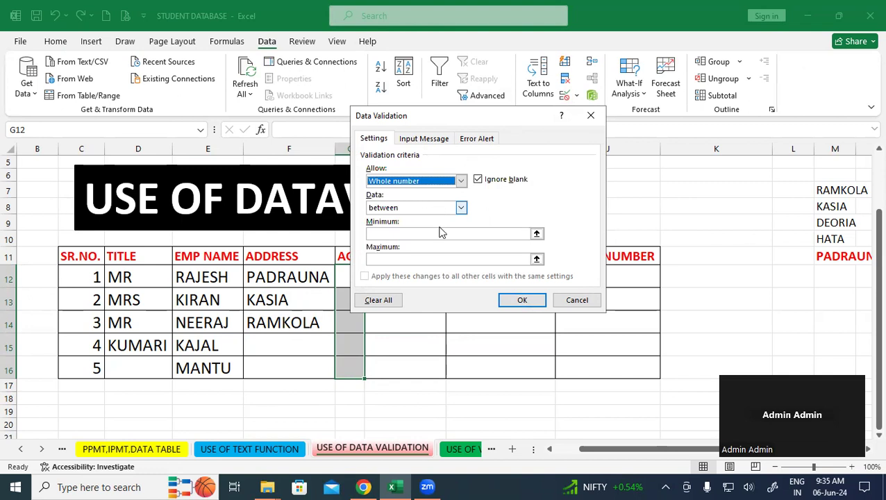
left_click(418, 234)
type("20")
left_click(417, 259)
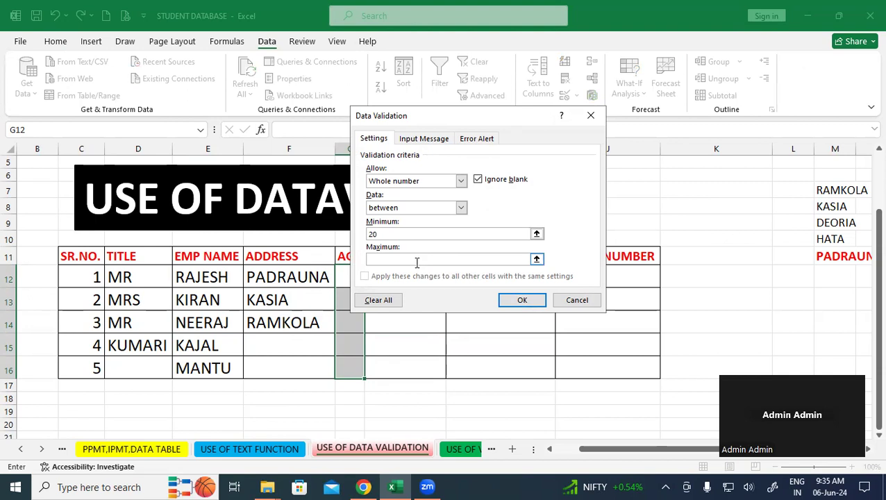
type("45")
- Add the error message 'AGE DEFINE BETWEEN 20 TO 45' and apply the age rule
left_click(486, 141)
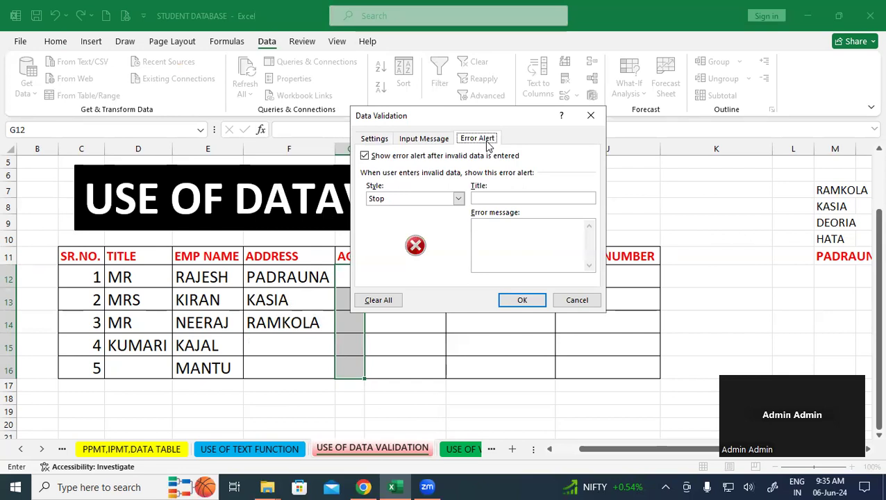
left_click(499, 230)
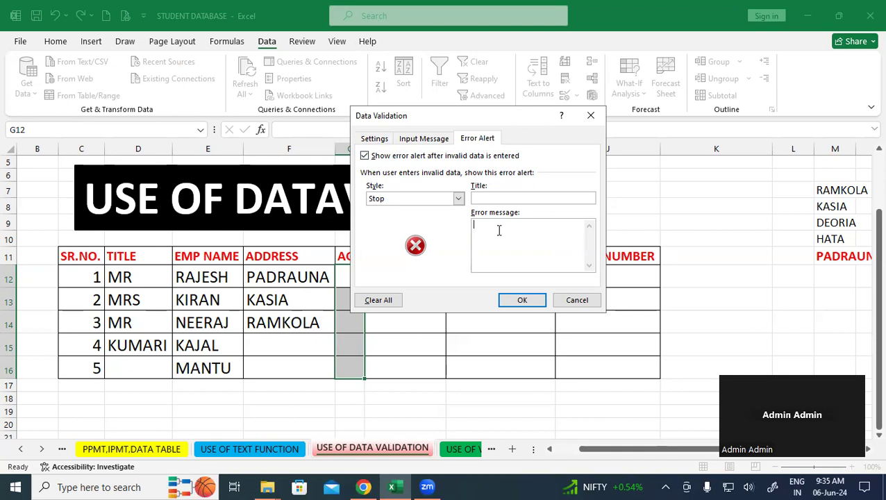
type("AGE DEFINE BETWEEN")
type("20 TO 45")
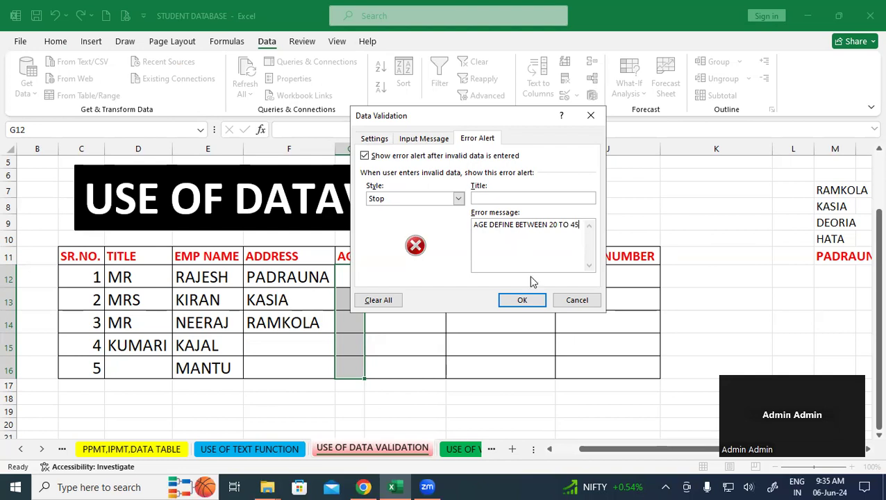
left_click(523, 301)
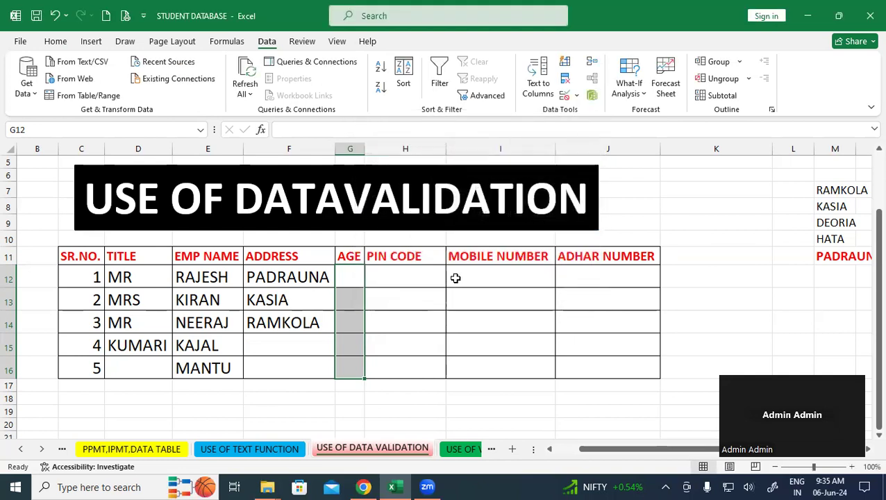
left_click(406, 291)
left_click(350, 279)
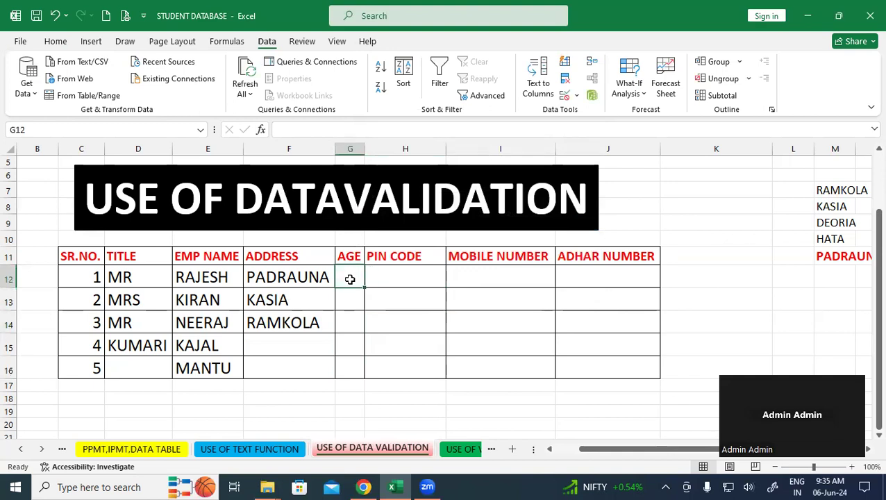
type("18")
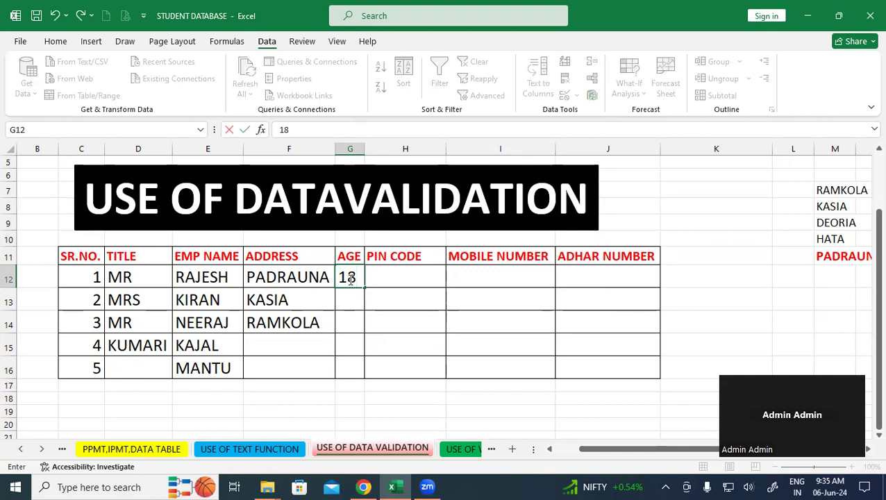
key("Return")
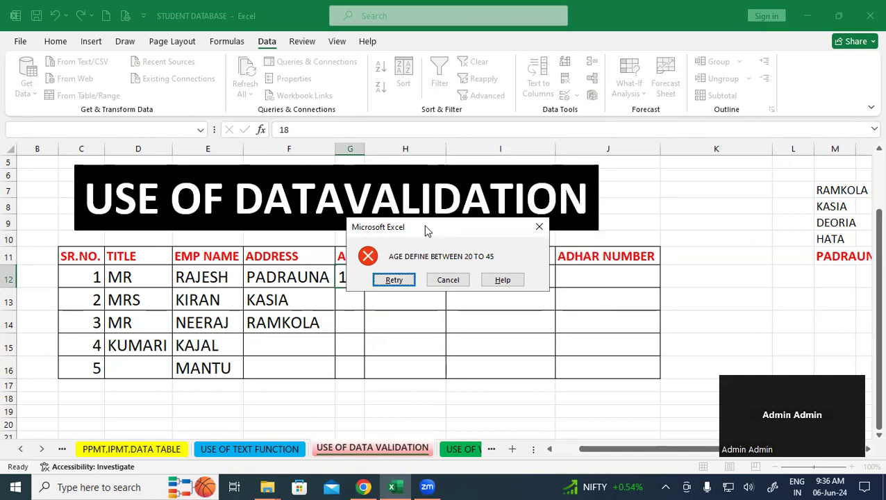
left_click(539, 227)
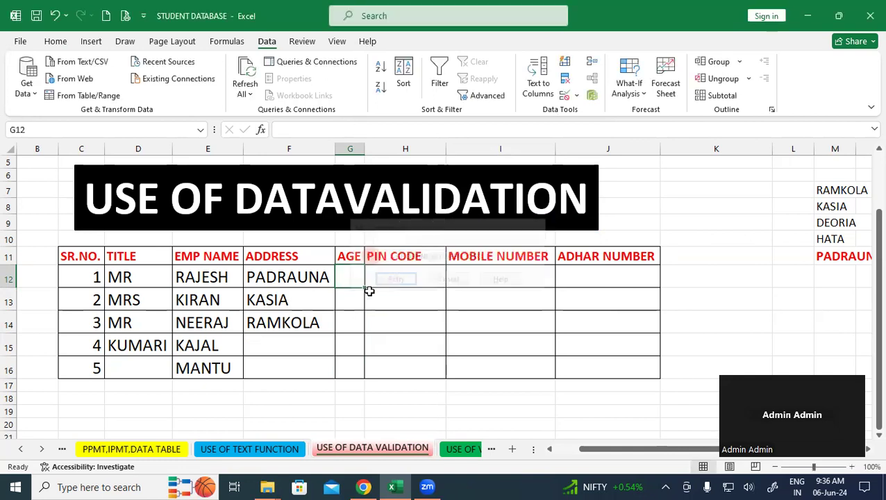
left_click(355, 298)
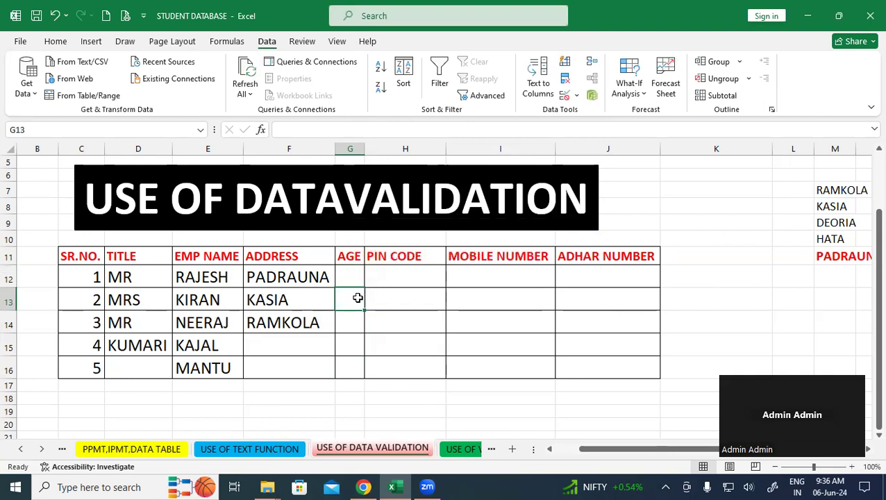
type("46")
key("Return")
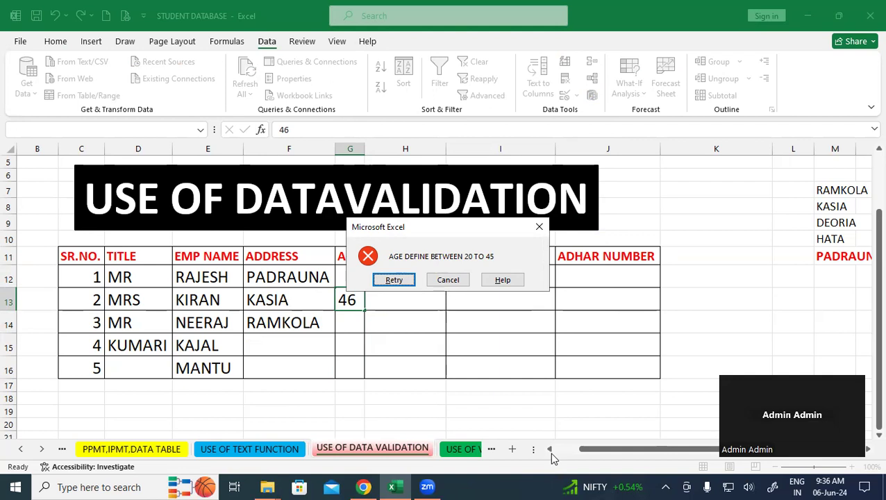
left_click(703, 414)
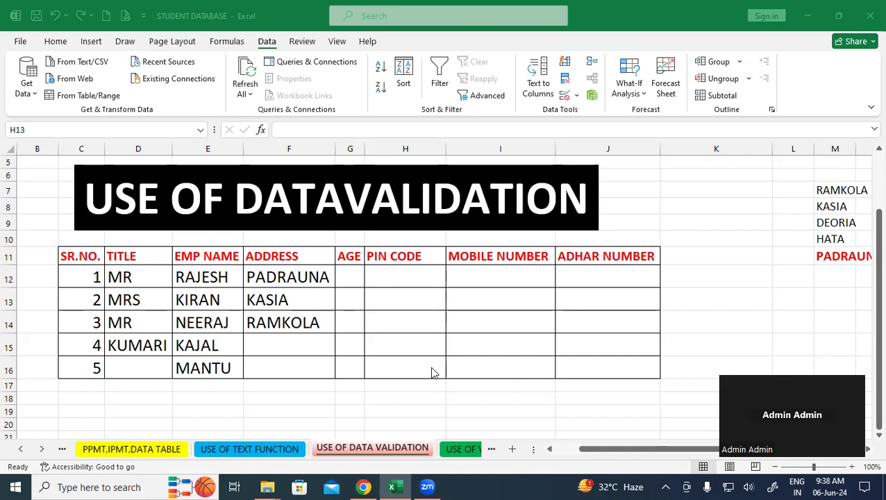
- Select all five PIN CODE cells, H12 through H16
left_click(406, 272)
left_click_drag(410, 270, 408, 364)
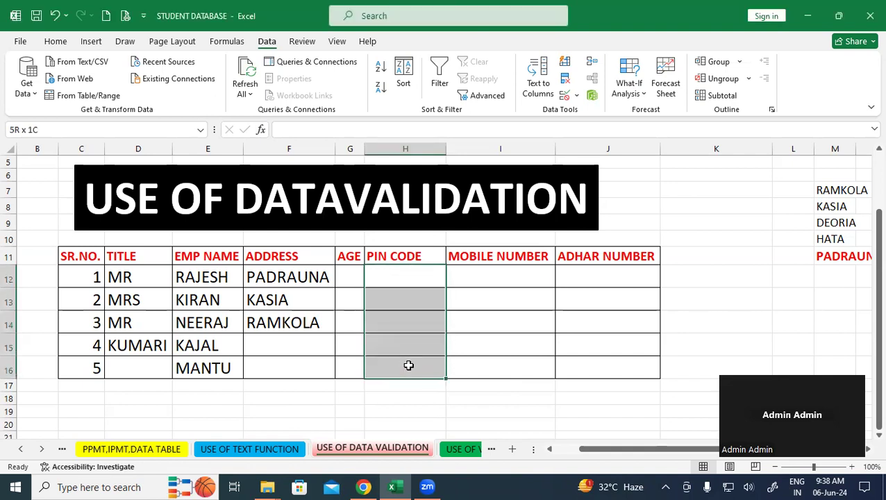
left_click(516, 346)
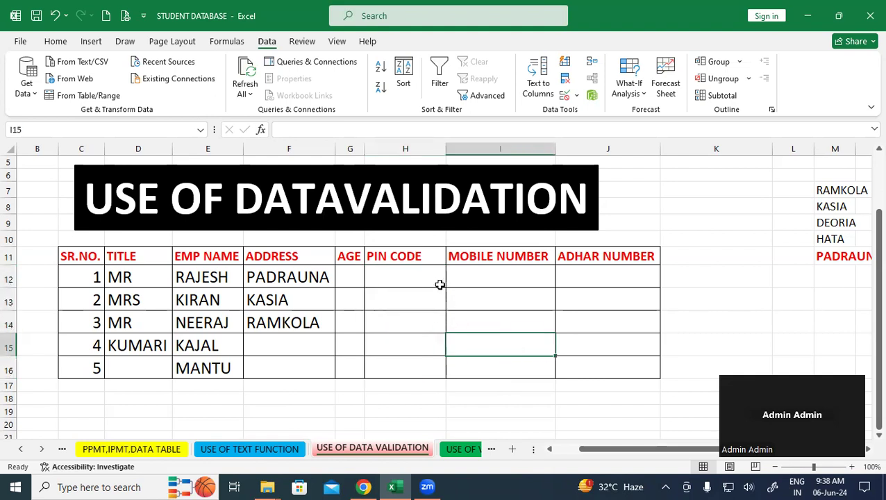
left_click(418, 278)
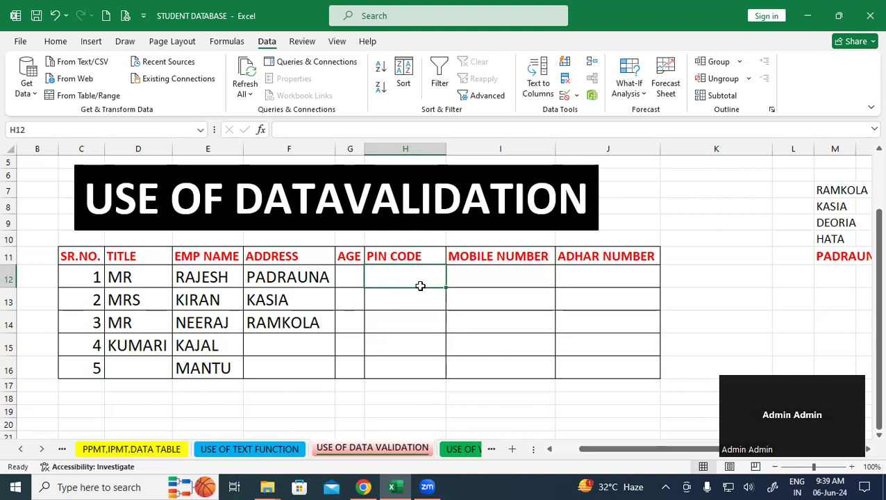
left_click(512, 300)
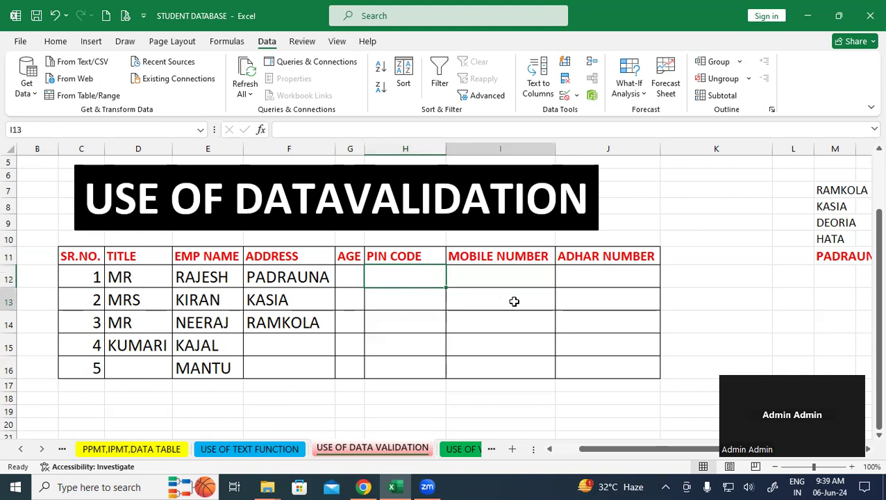
left_click_drag(397, 278, 392, 339)
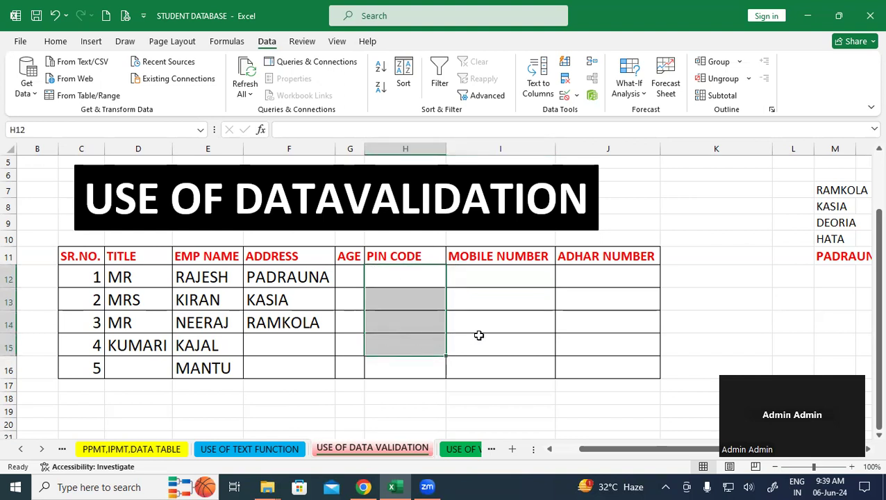
left_click(500, 335)
left_click_drag(408, 280, 398, 350)
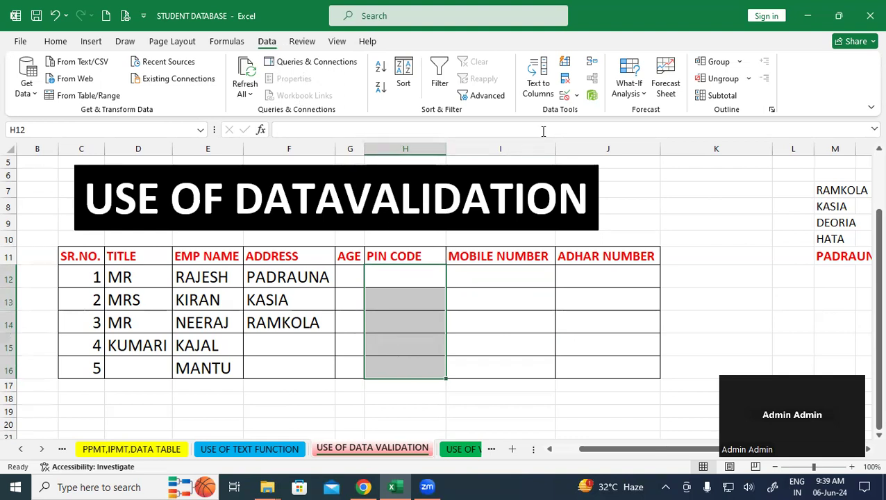
- Restrict the PIN CODE cells to a text length equal to 6
left_click(568, 96)
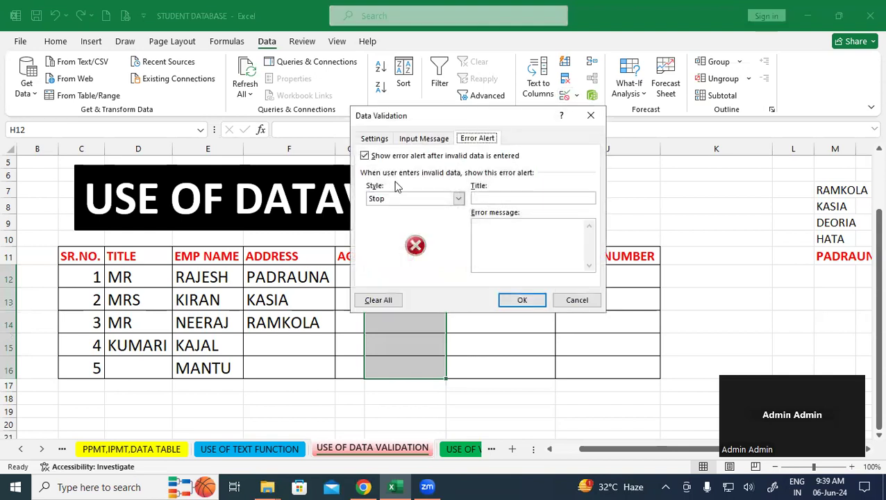
left_click(376, 139)
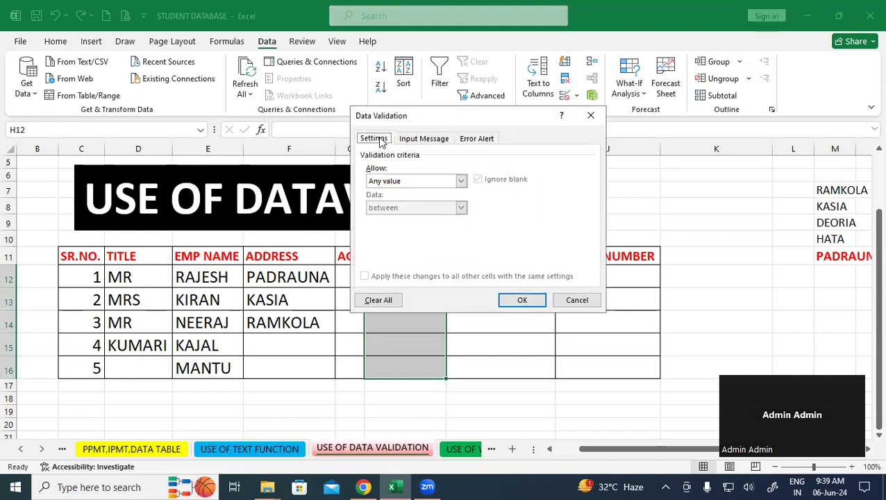
left_click(461, 181)
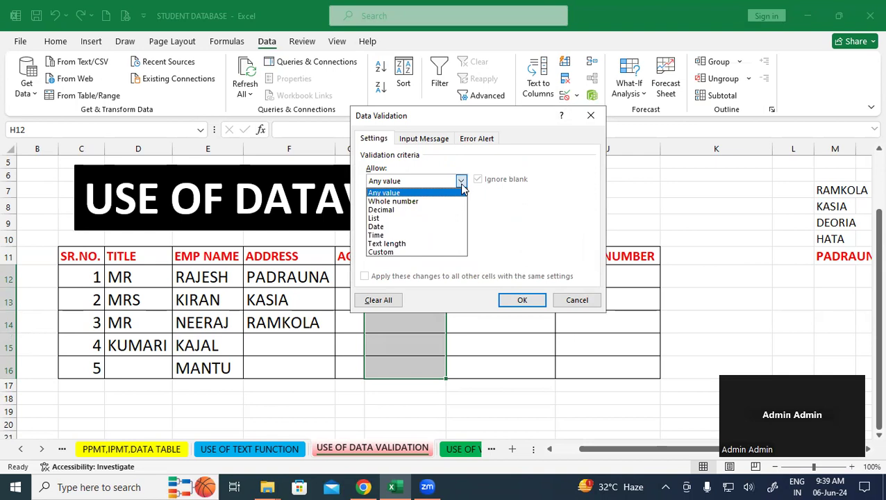
left_click(409, 244)
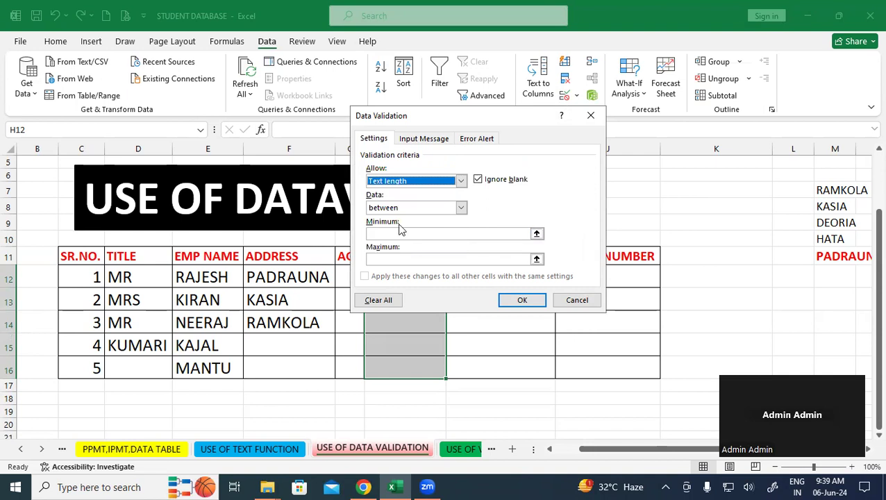
left_click(460, 207)
left_click(411, 237)
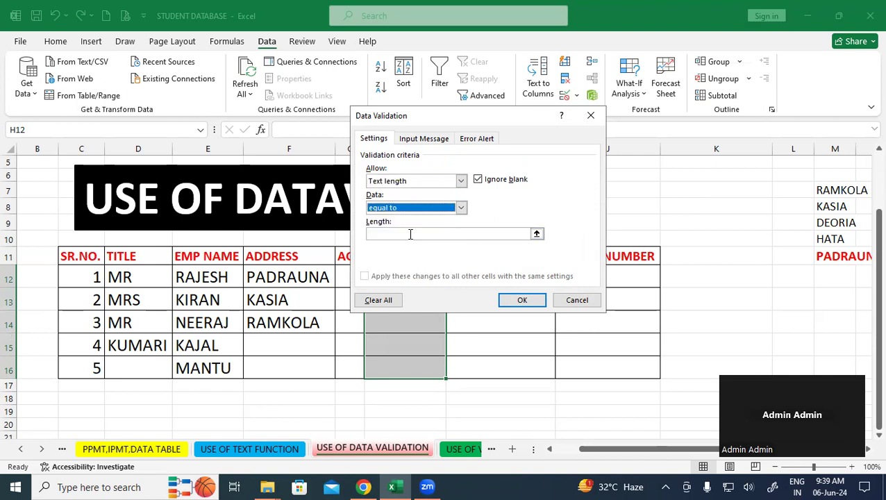
left_click(410, 234)
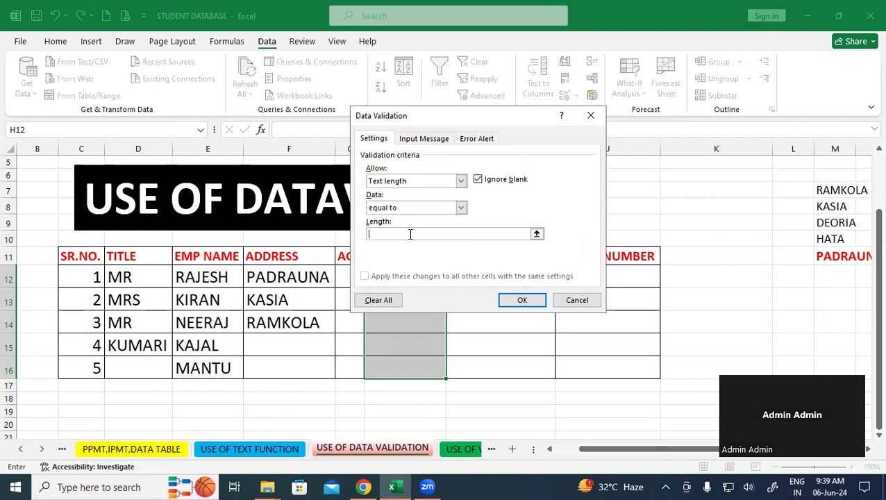
type("6")
- Enter the error message 'PIN CODE ALLOW ONLY 6 DIGIT' and confirm the PIN CODE rule
left_click(486, 139)
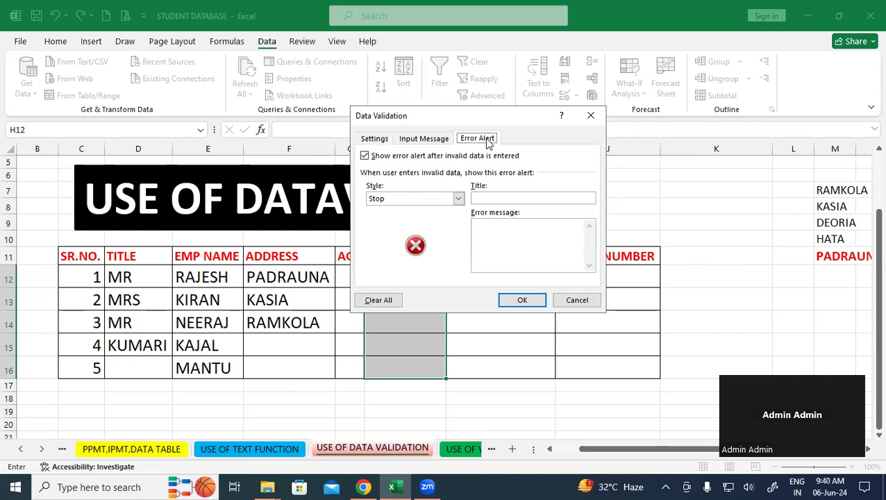
left_click(508, 238)
type("PIN ")
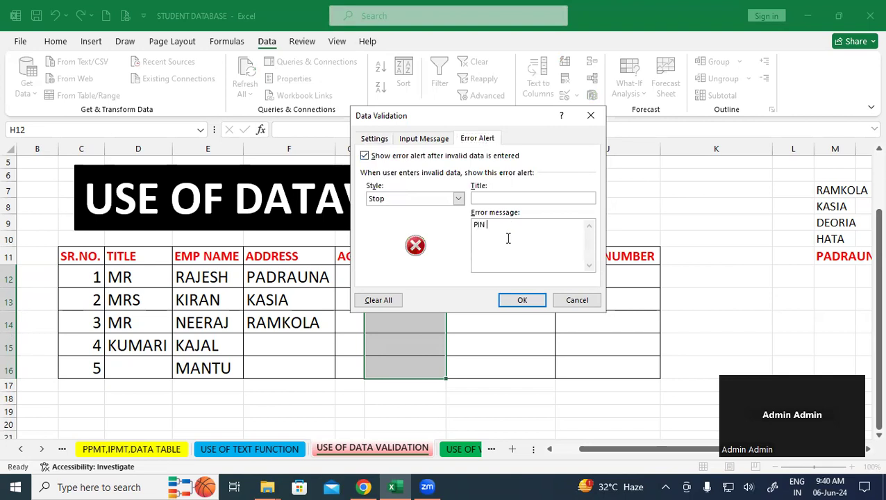
type("CODE AL")
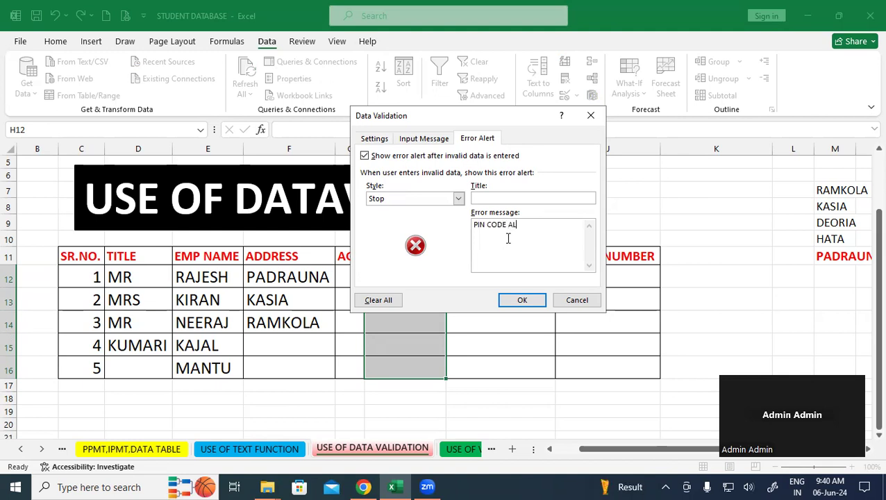
type("LOW ONLY 6 DIGIT")
left_click(529, 301)
left_click(506, 317)
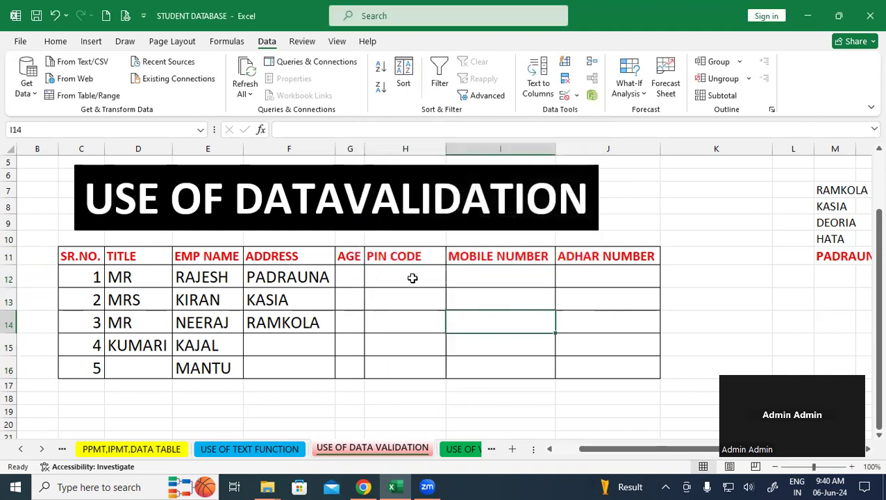
left_click(399, 271)
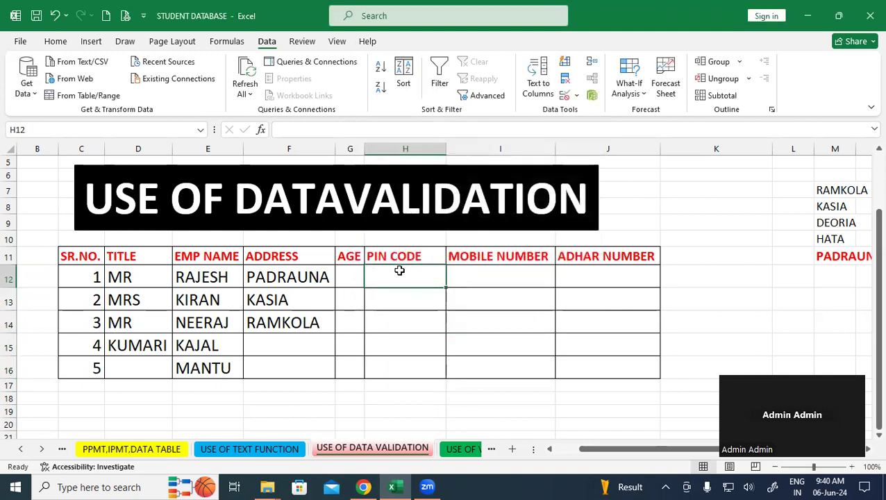
type("274304")
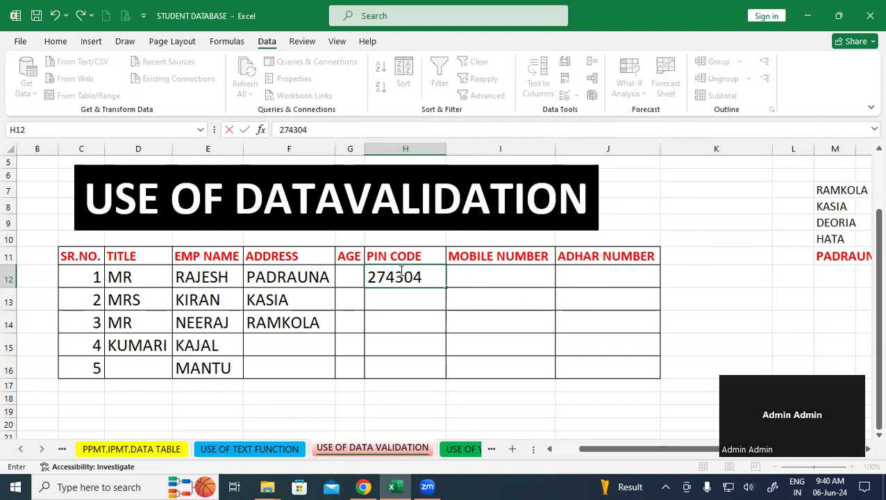
key("Return")
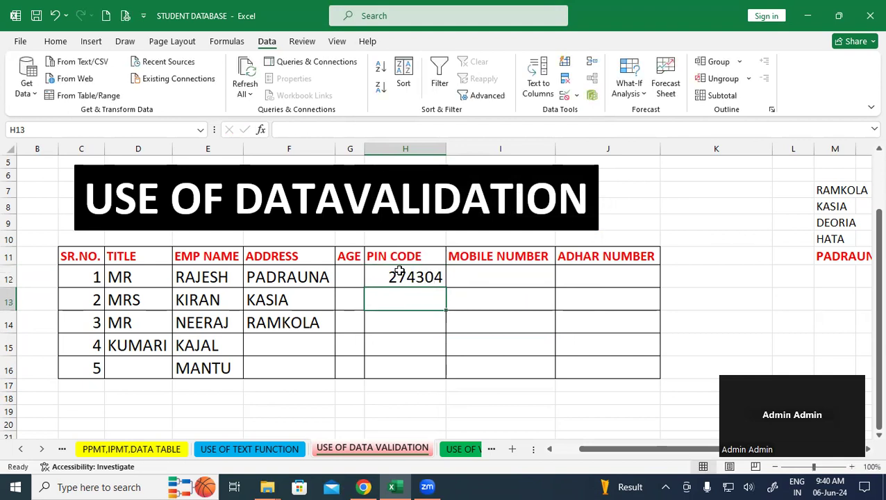
- Try the 5-digit code 27430 in H13 and dismiss the rejection error
type("27")
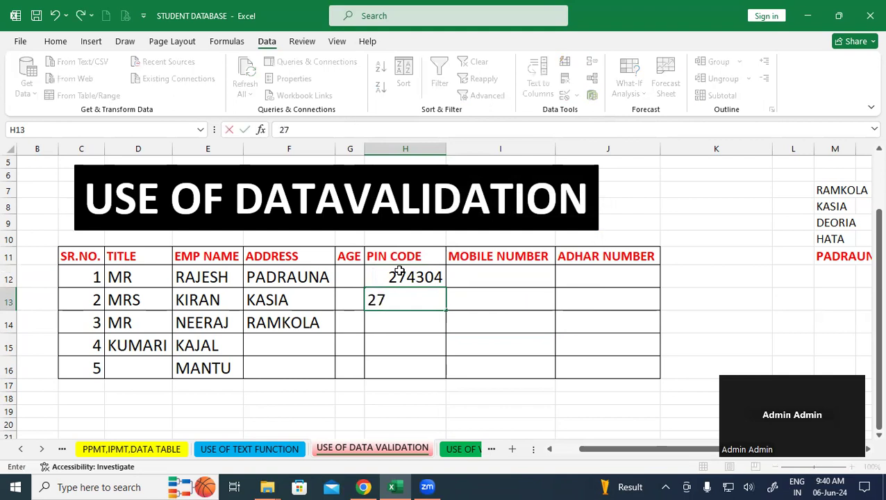
type("430")
key("Return")
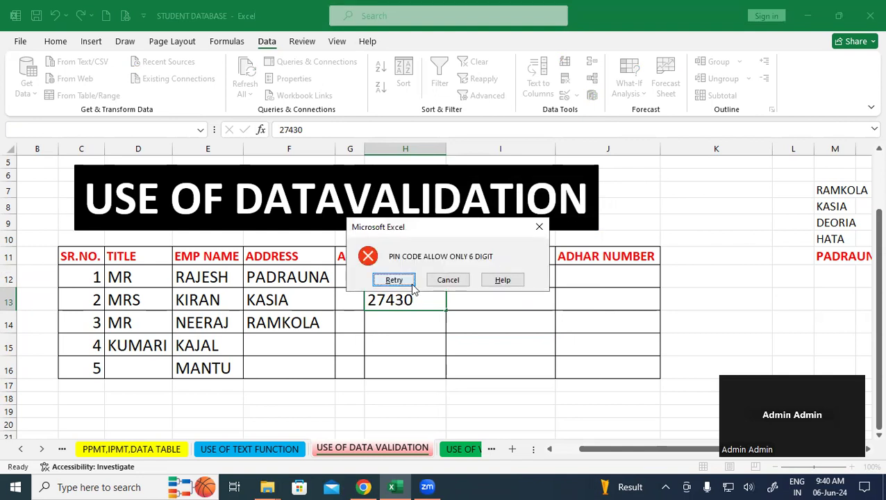
left_click(538, 228)
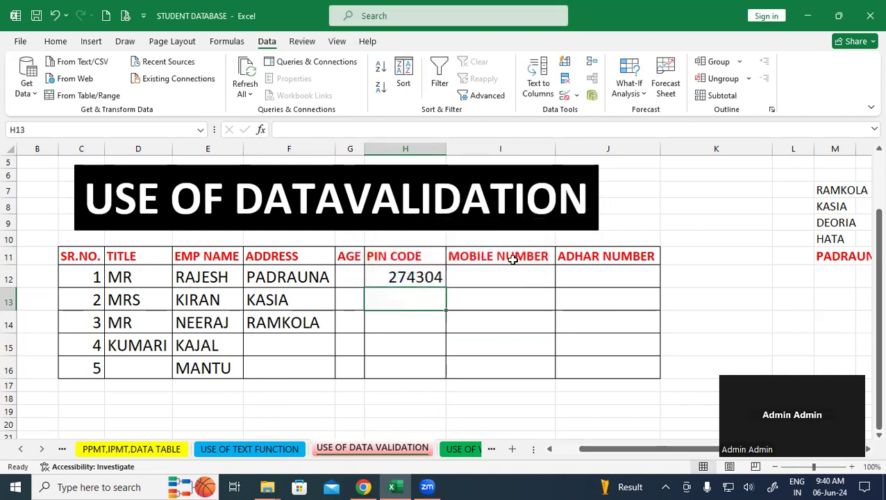
left_click(475, 272)
- Select the five MOBILE NUMBER cells, I12 through I16
left_click(150, 278)
left_click_drag(149, 278, 415, 356)
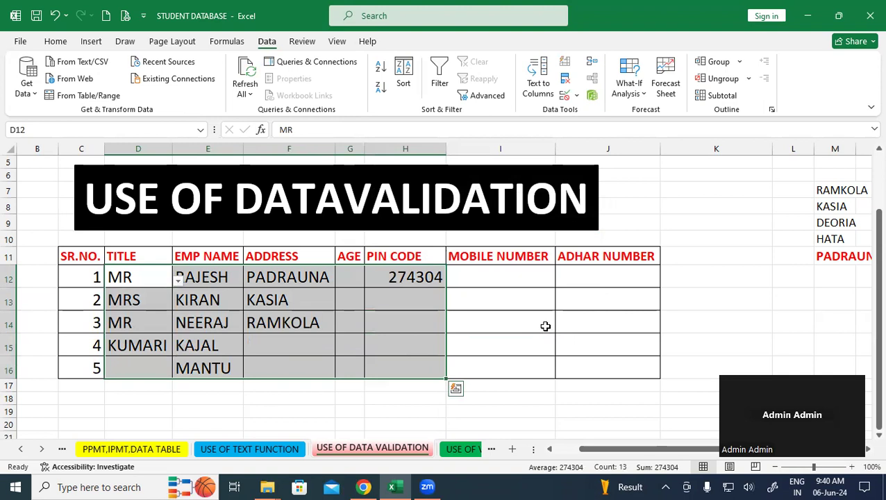
left_click_drag(545, 325, 599, 316)
left_click_drag(508, 274, 488, 366)
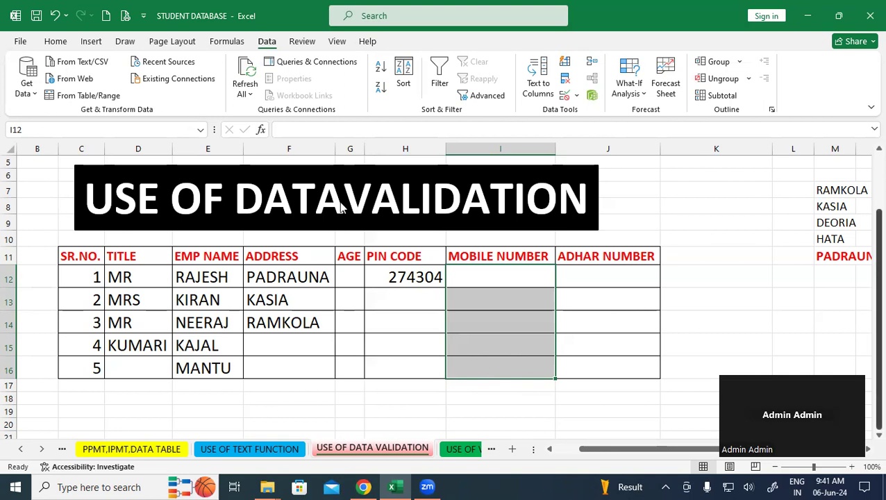
- Restrict the MOBILE NUMBER cells to a text length equal to 10
left_click(566, 98)
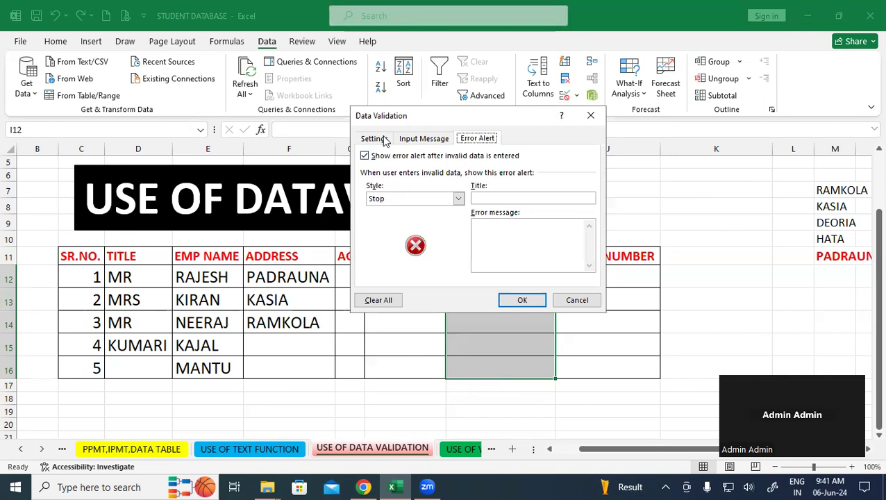
left_click(378, 139)
left_click(462, 182)
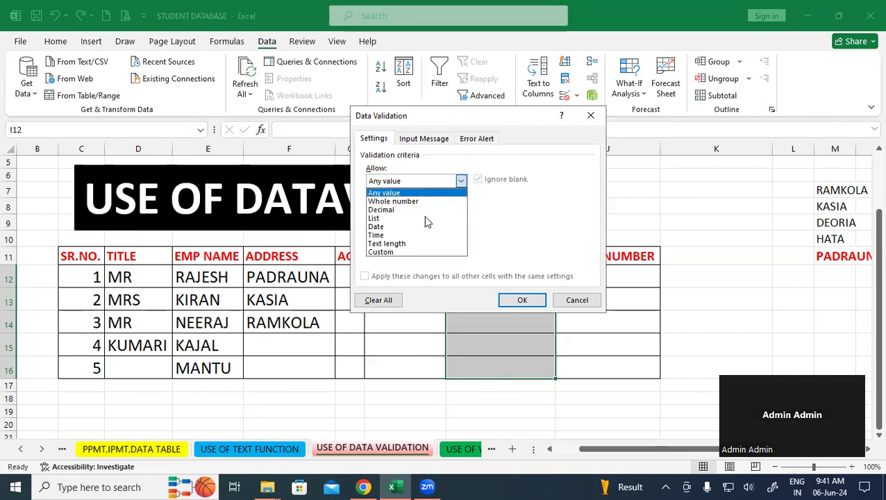
left_click(403, 243)
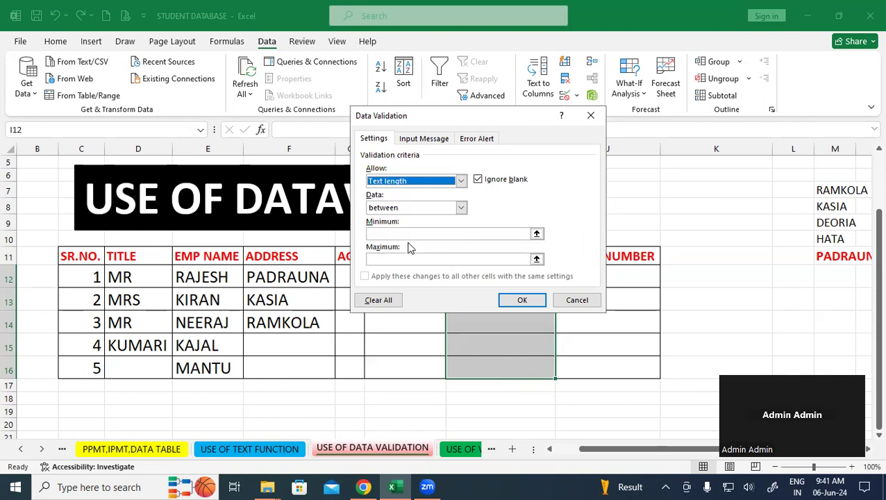
left_click(461, 208)
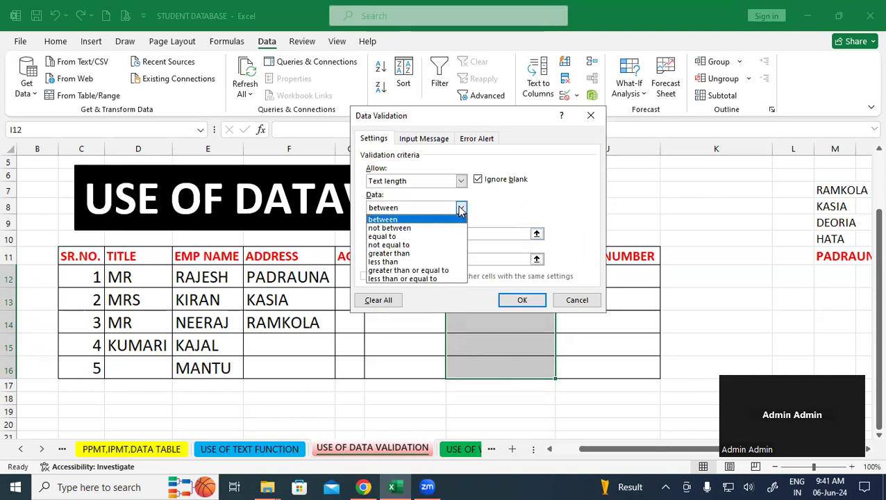
left_click(399, 237)
left_click(406, 234)
type("10")
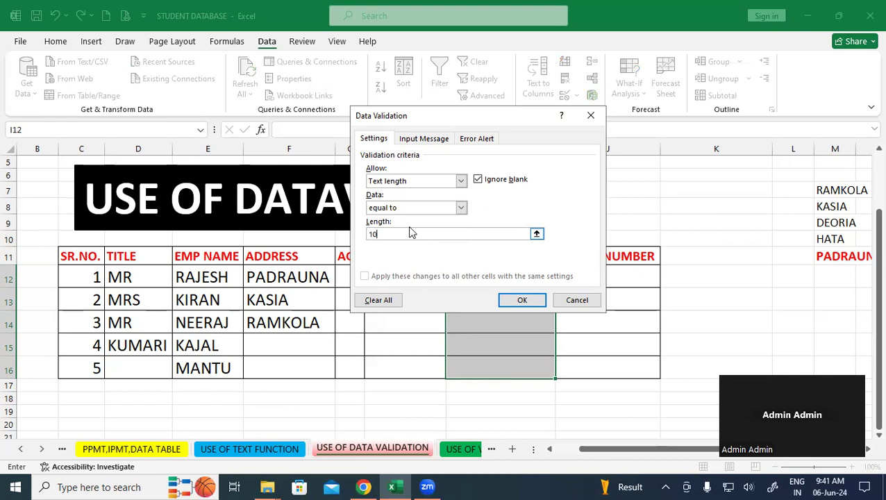
left_click(473, 139)
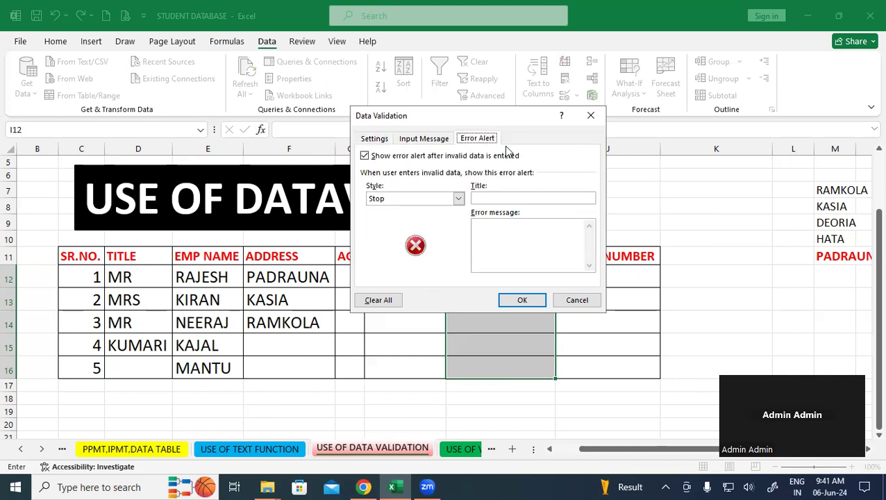
- Set a Warning-style alert 'MOBILE NUMBER ALLOW ONLY 10 DIGIT' and apply the mobile rule
left_click(499, 237)
type("MOBILE NUMBER ALLOW ONLY 10 DIGIT")
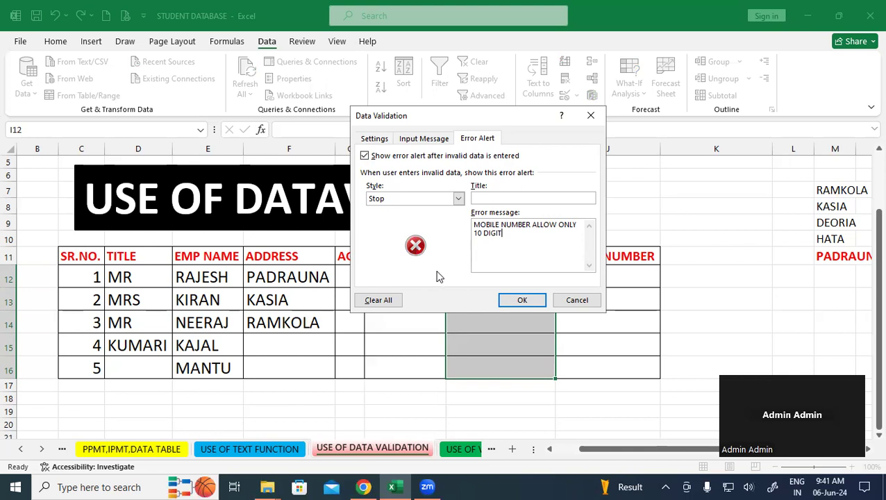
left_click(458, 200)
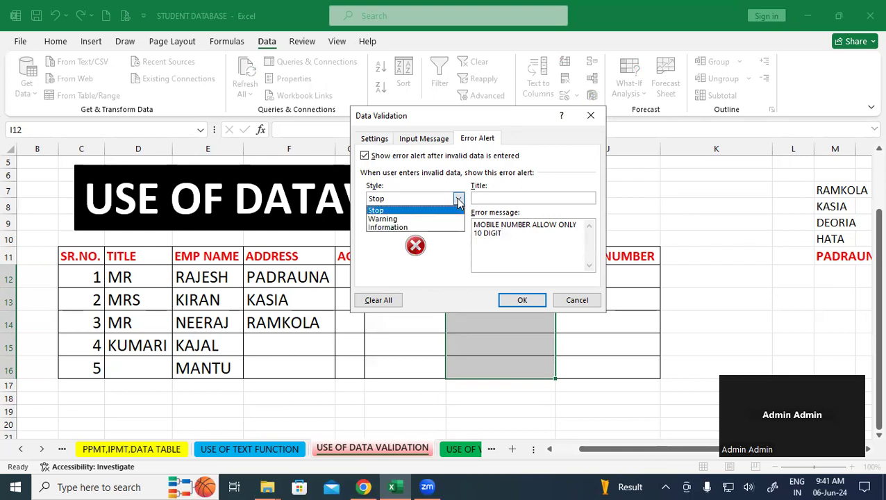
left_click(415, 219)
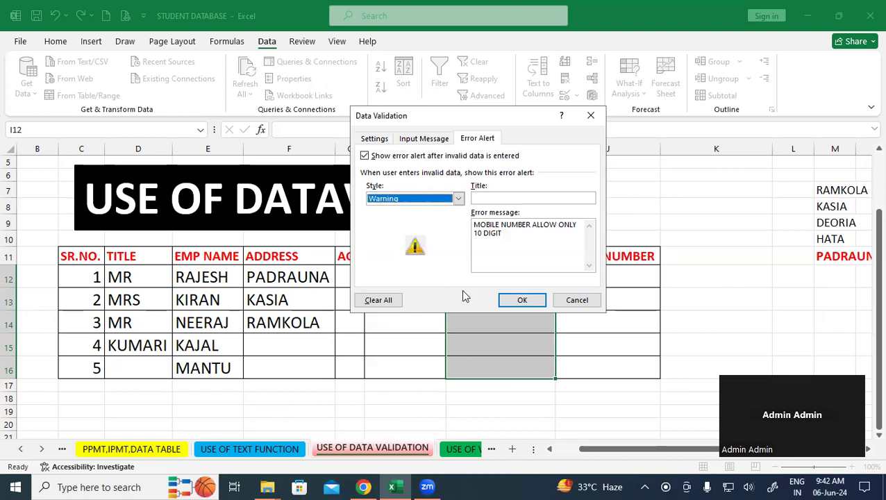
left_click(522, 300)
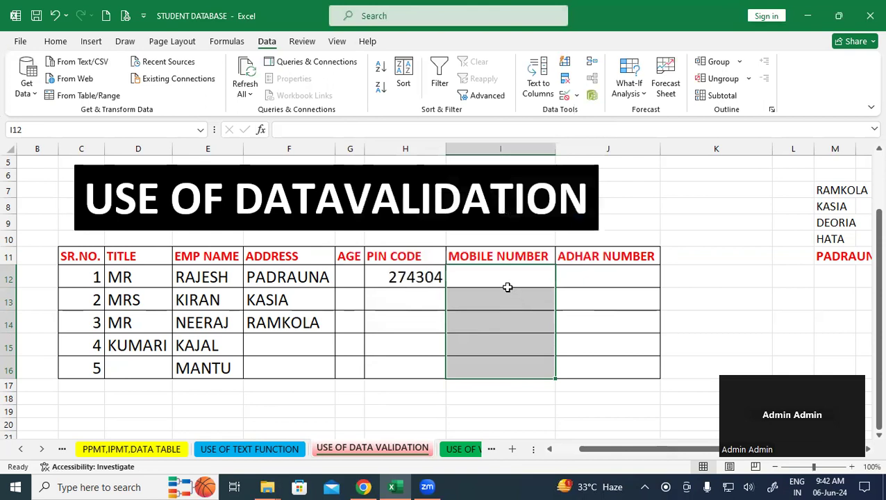
- Enter the 8-digit number 99351312 in I12 and accept it despite the warning
left_click(497, 278)
type("99")
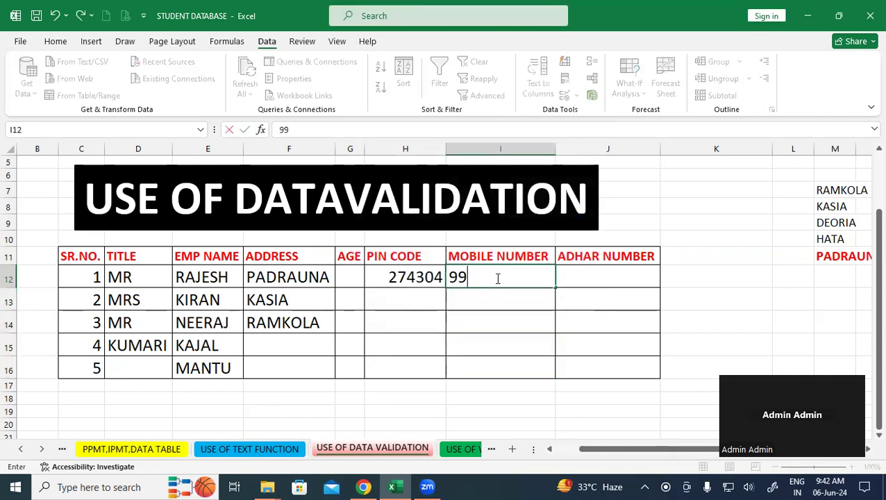
type("351312")
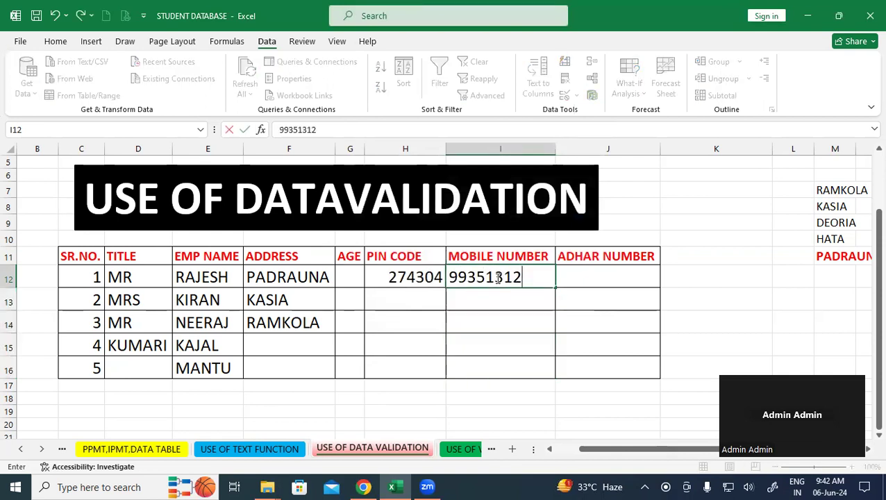
key("Return")
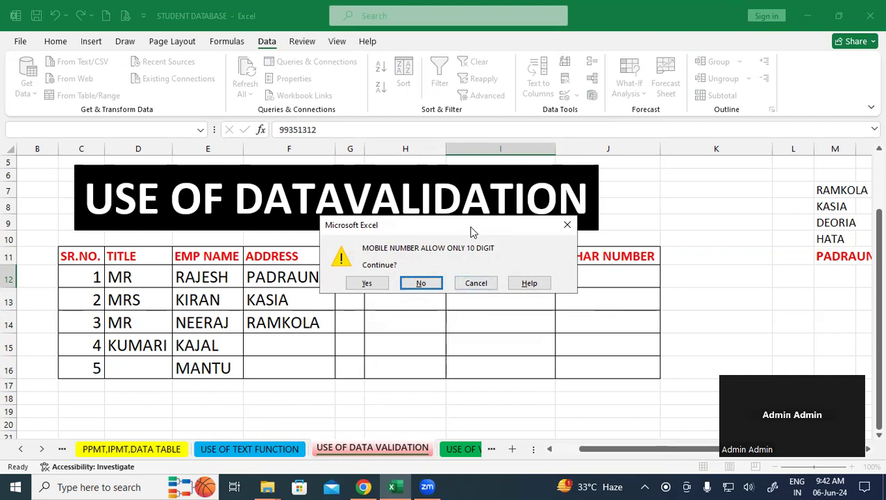
left_click_drag(470, 231, 489, 289)
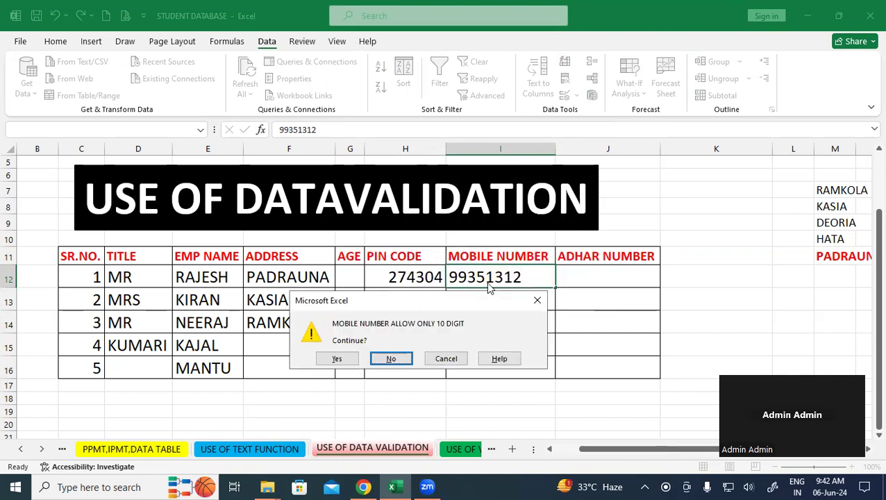
left_click(341, 357)
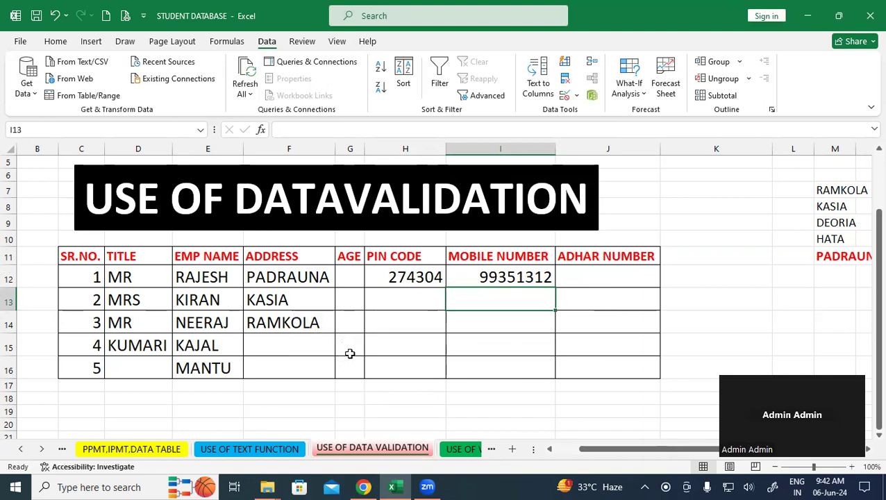
- Enter 99351312 in I13, refuse it at the warning, and commit it again
type("9935")
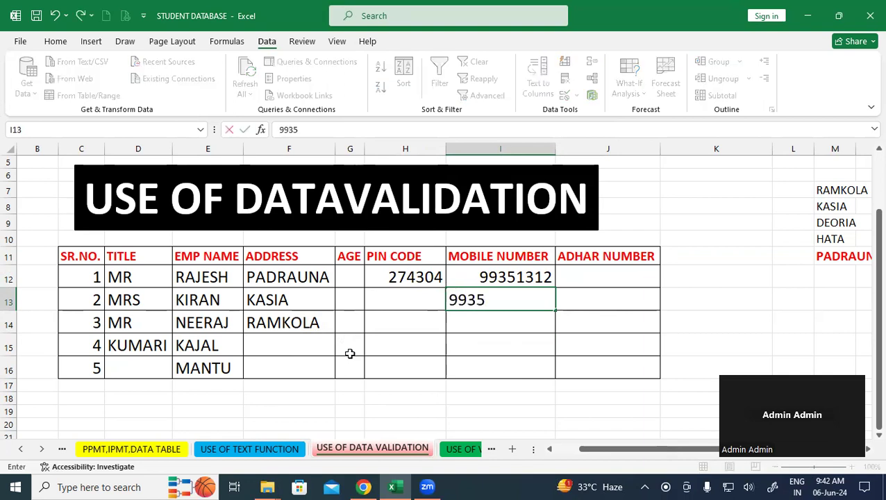
type("1312")
key("Return")
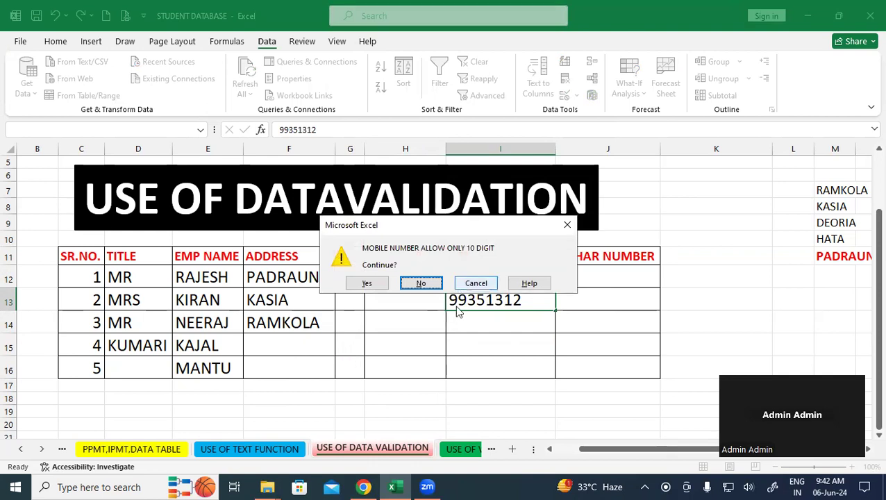
left_click_drag(509, 224, 416, 204)
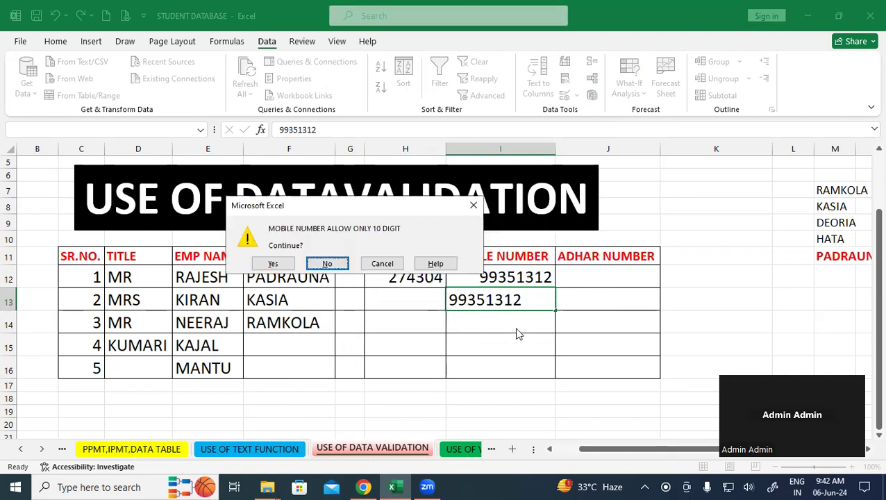
left_click(325, 263)
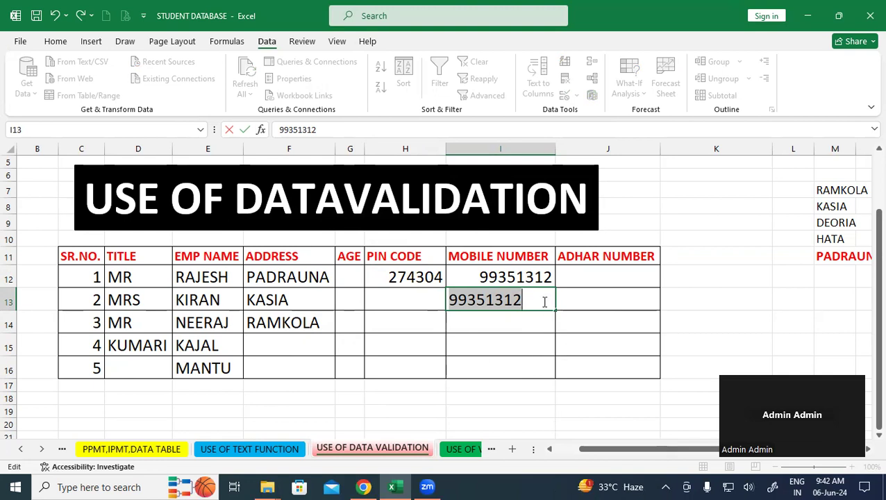
key("Return")
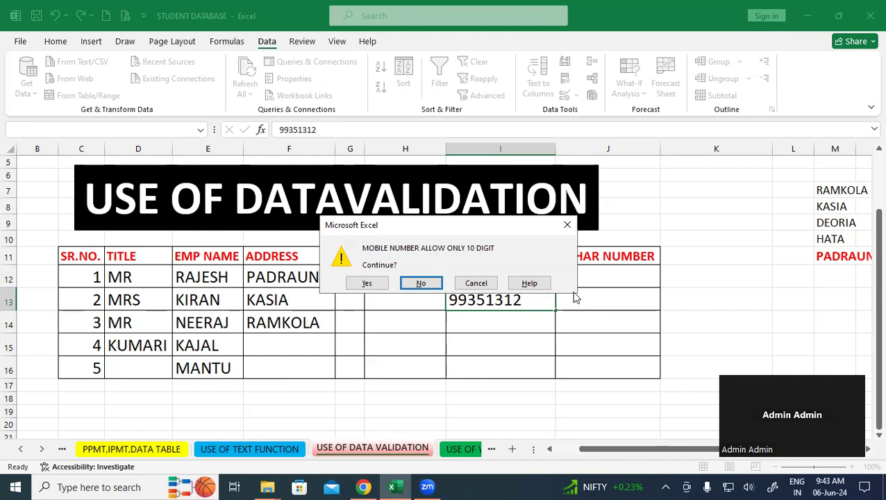
- Close the warning to discard the I13 entry, then select ADHAR NUMBER cells J12 to J16
left_click(568, 224)
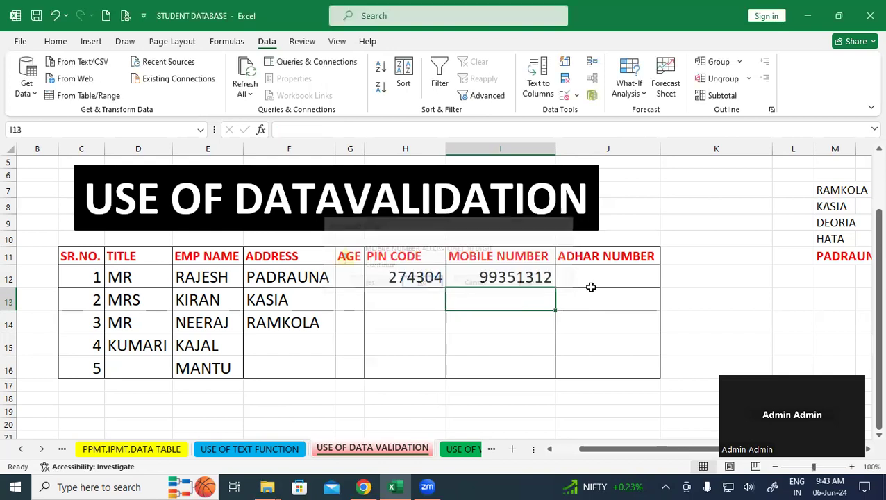
left_click(594, 306)
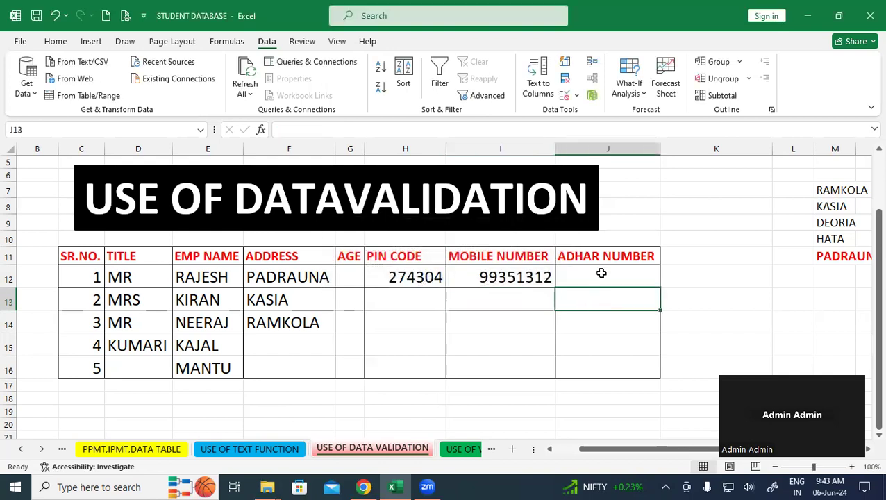
left_click_drag(613, 277, 614, 364)
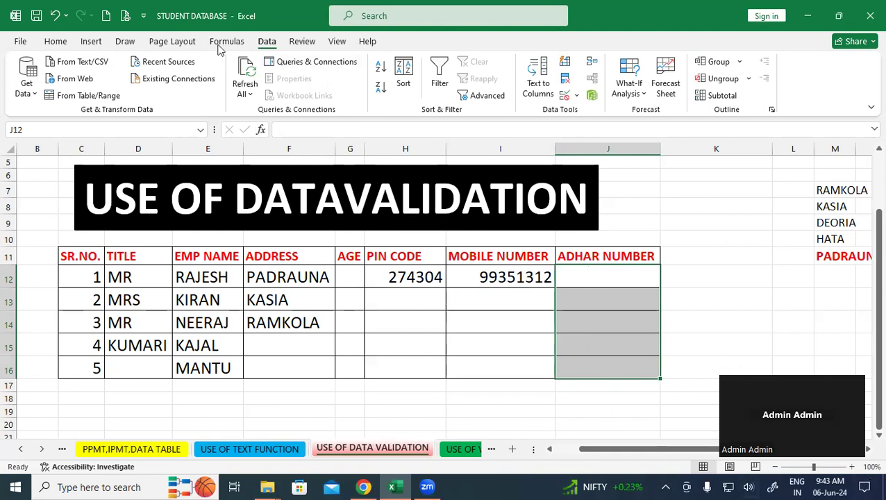
- Restrict the ADHAR NUMBER cells J12:J16 to a text length equal to 12
left_click(565, 92)
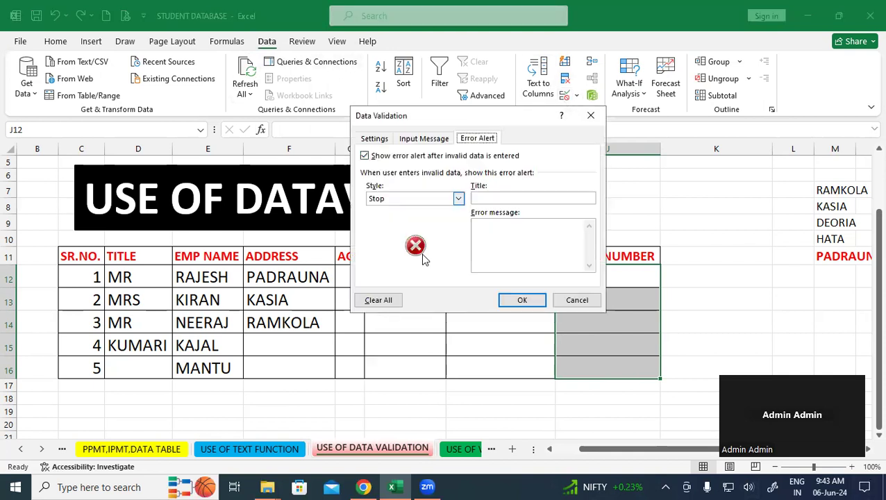
left_click(378, 139)
left_click(461, 181)
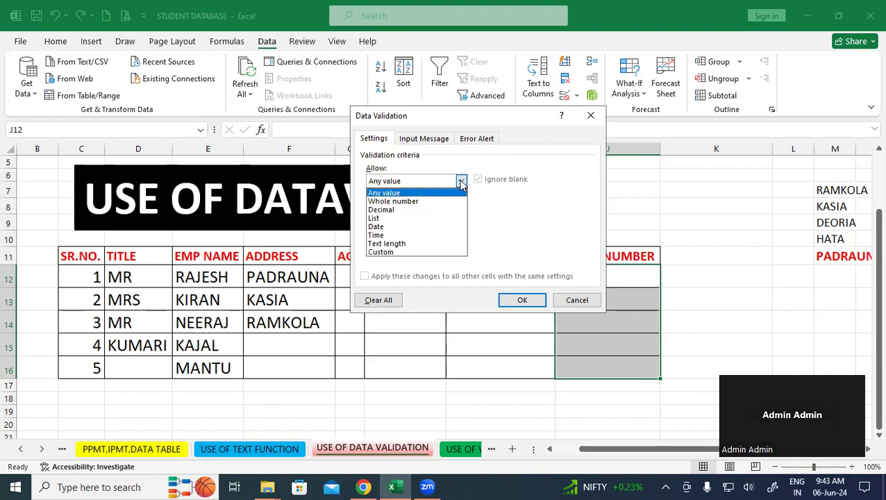
left_click(410, 244)
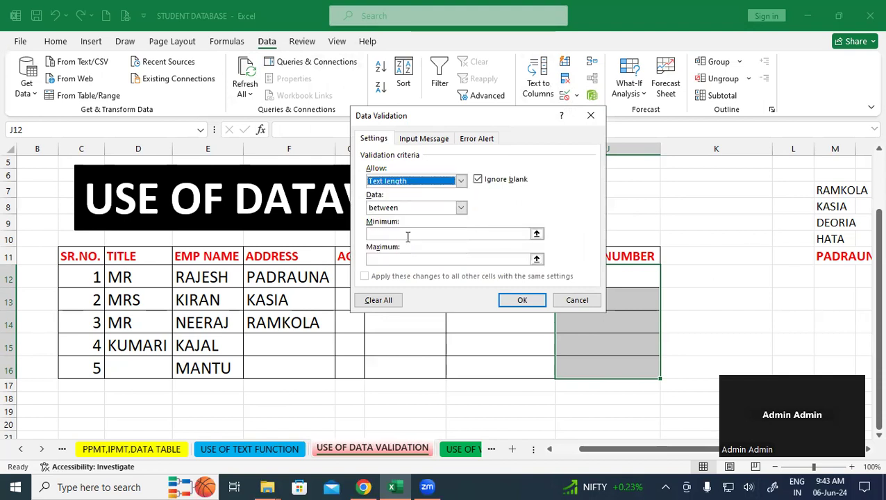
left_click(461, 208)
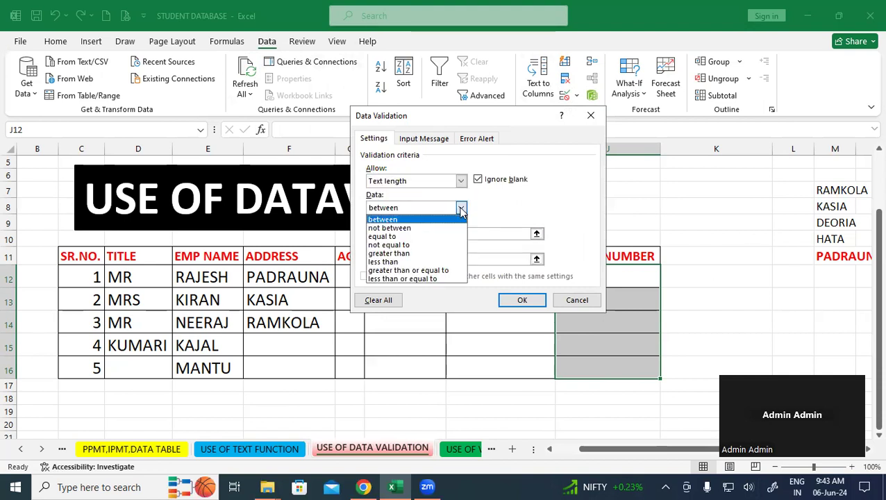
left_click(405, 236)
left_click(402, 234)
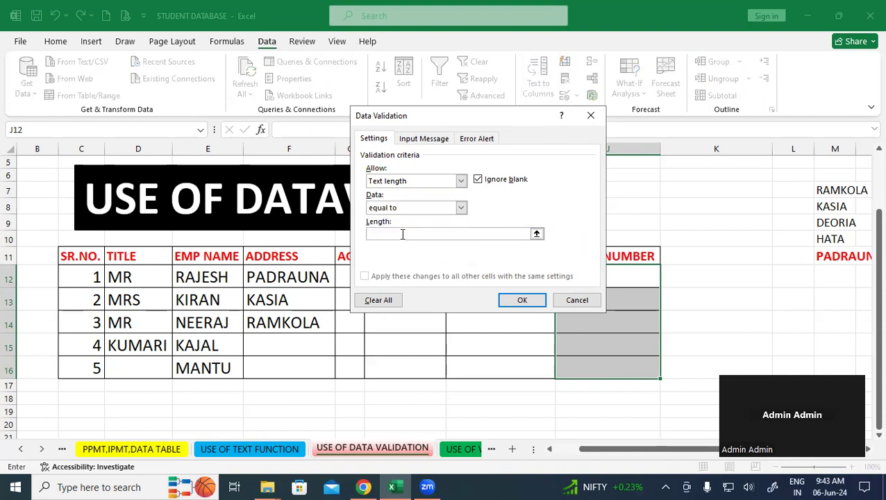
type("12")
- Add an Information alert reading 'ADHAR NUMBER VALID ONLY 12 DIGIT', apply it, and select J12
left_click(477, 141)
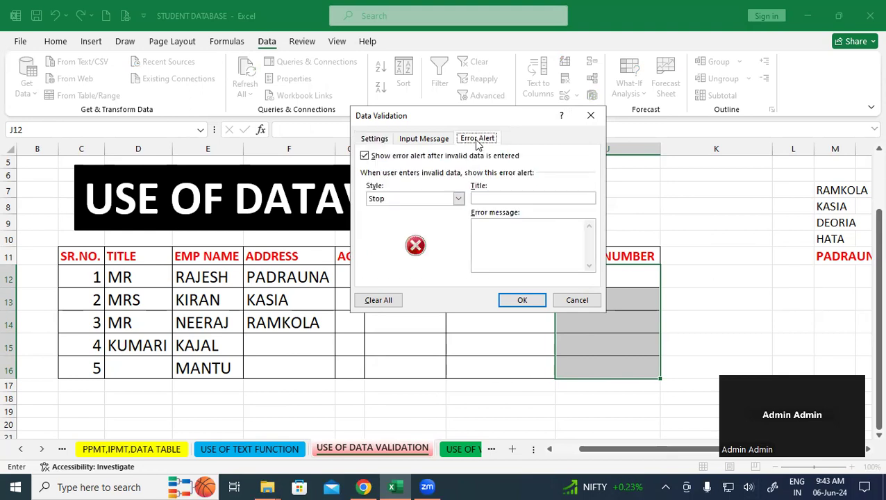
left_click(458, 198)
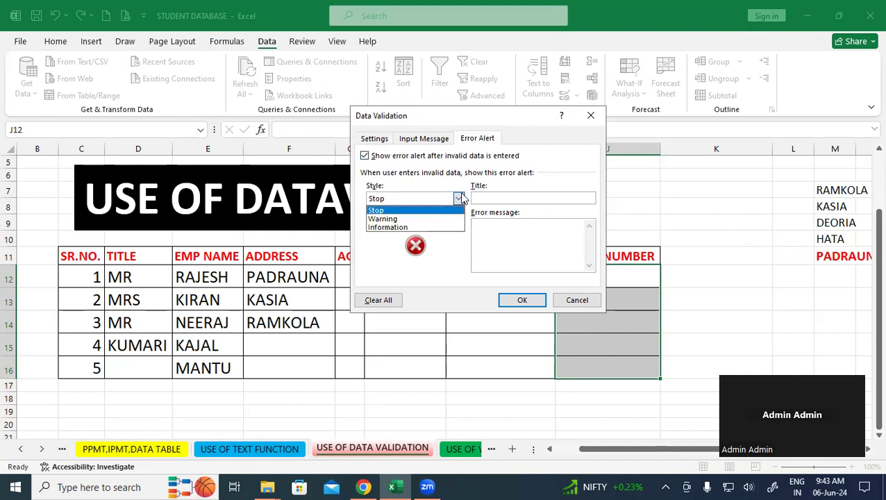
left_click(407, 228)
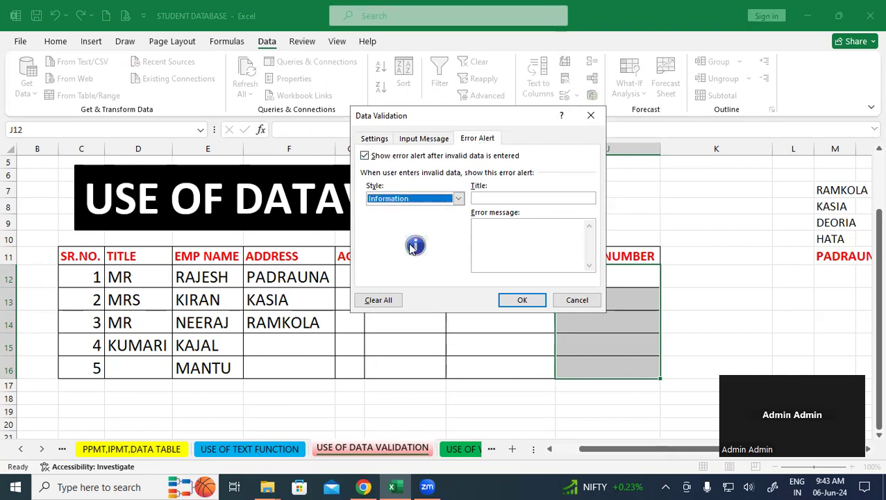
left_click(534, 240)
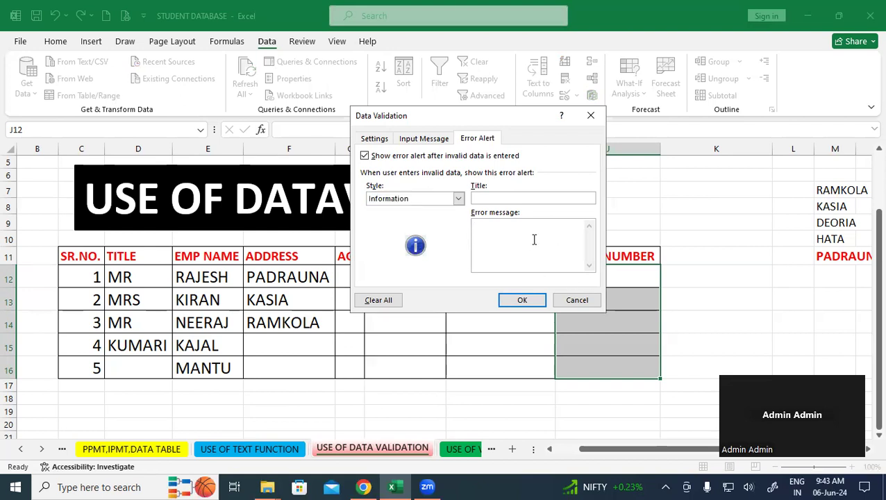
type("ADHAR NUMBER VALID ONLY 12 DIGIT")
left_click(524, 300)
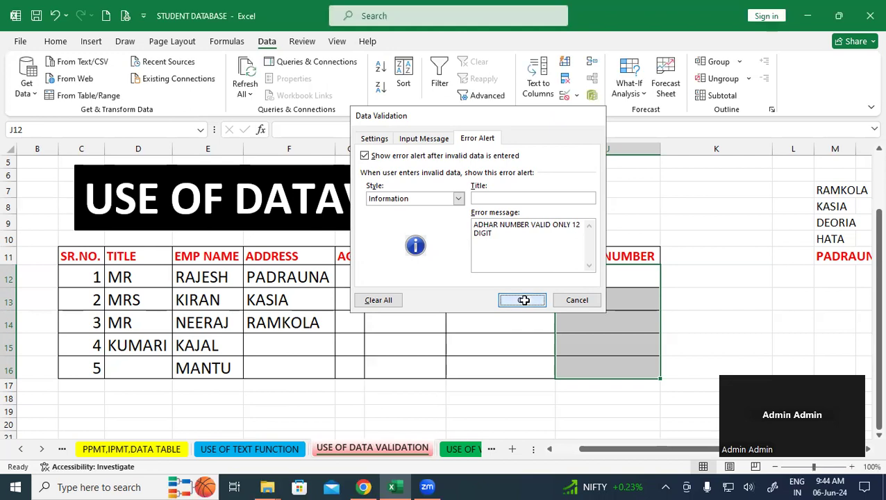
left_click(579, 281)
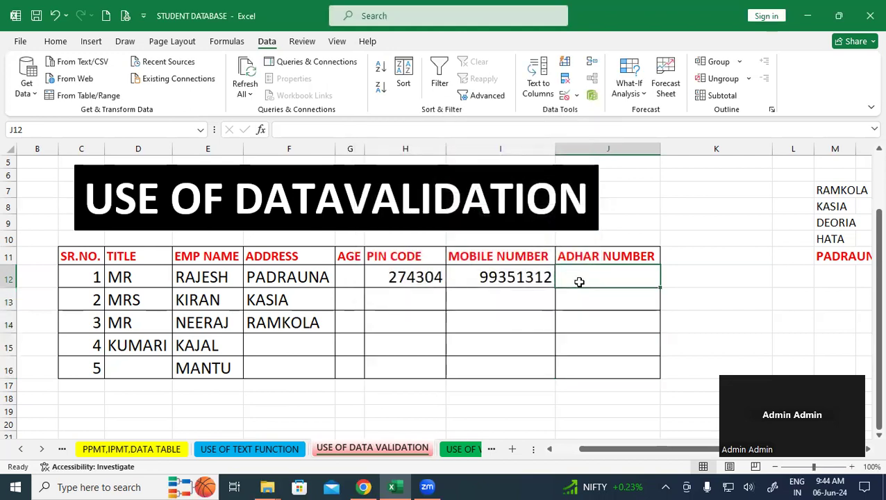
- Enter 50326525 in J12 and keep it despite the length alert
type("503")
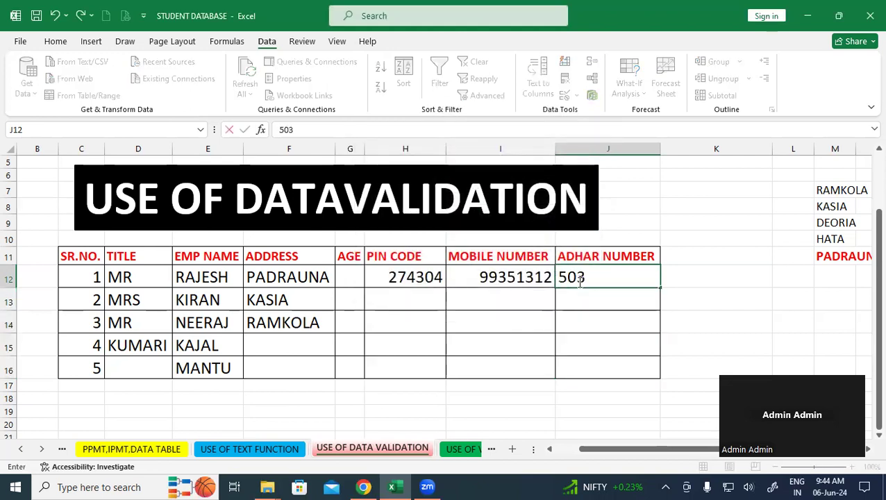
type("26525")
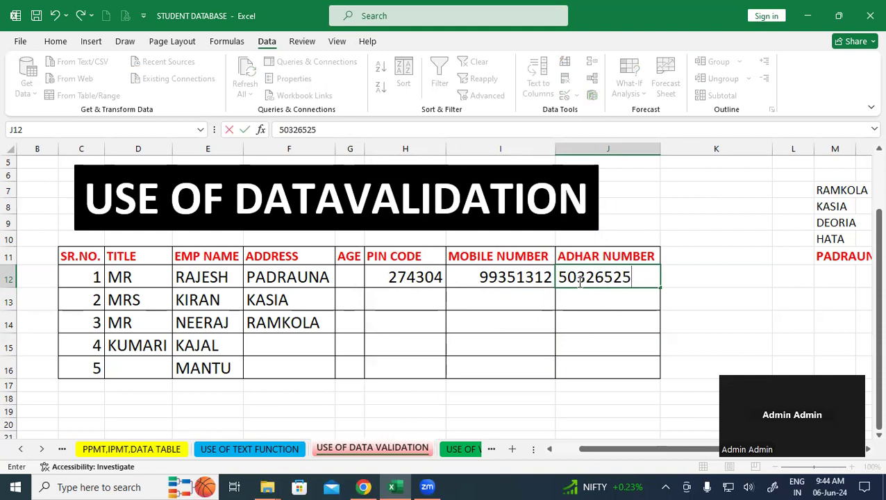
key("Return")
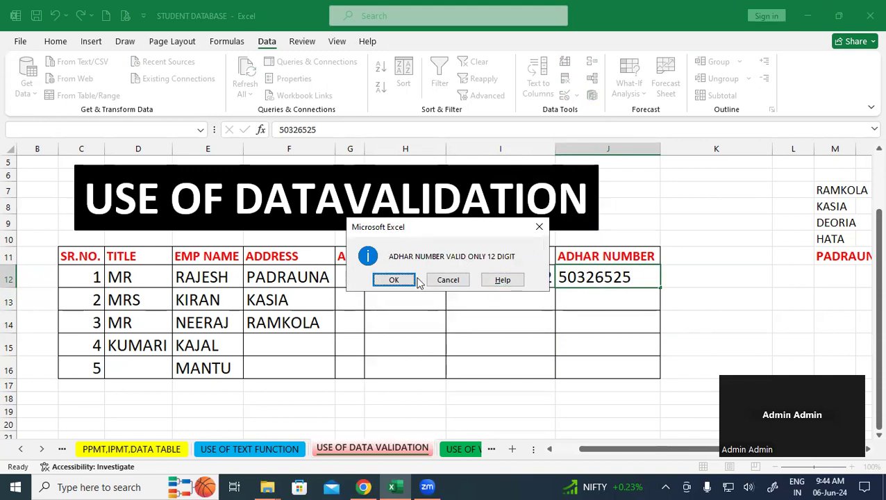
left_click(393, 279)
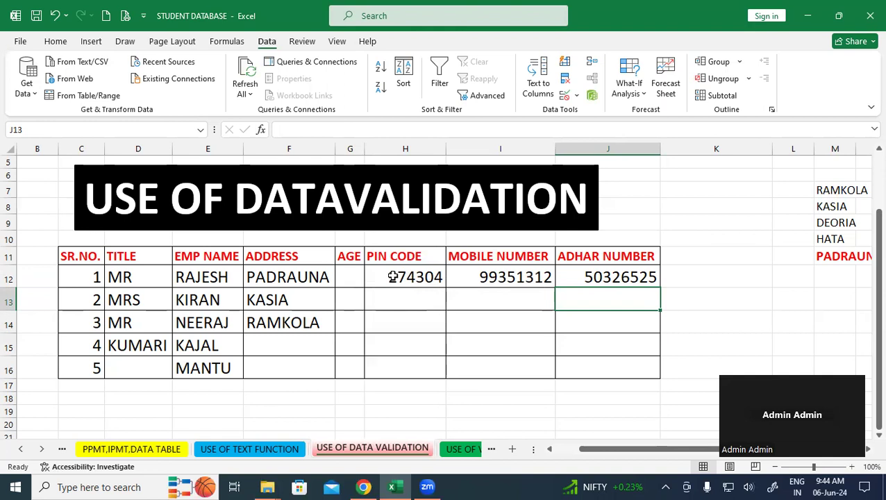
- Cancel the too-short 50326898 in J13, enter a 12-digit Aadhar number instead, and widen column J
type("50326898")
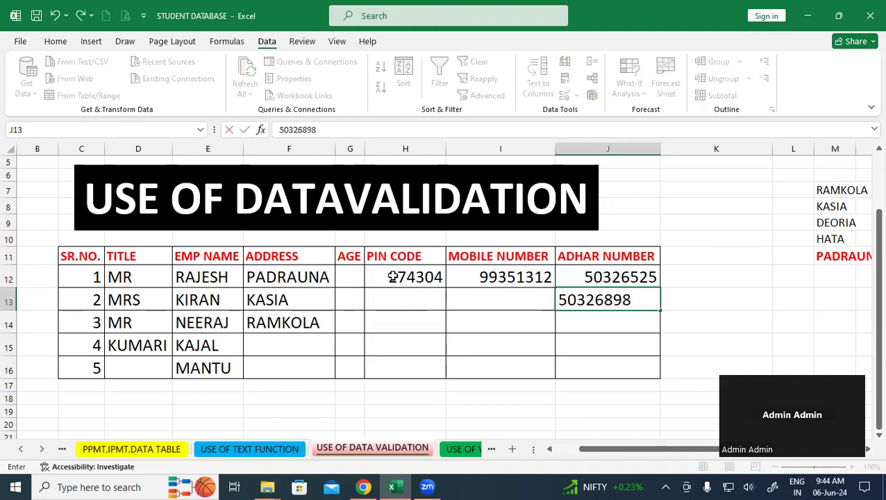
key("Return")
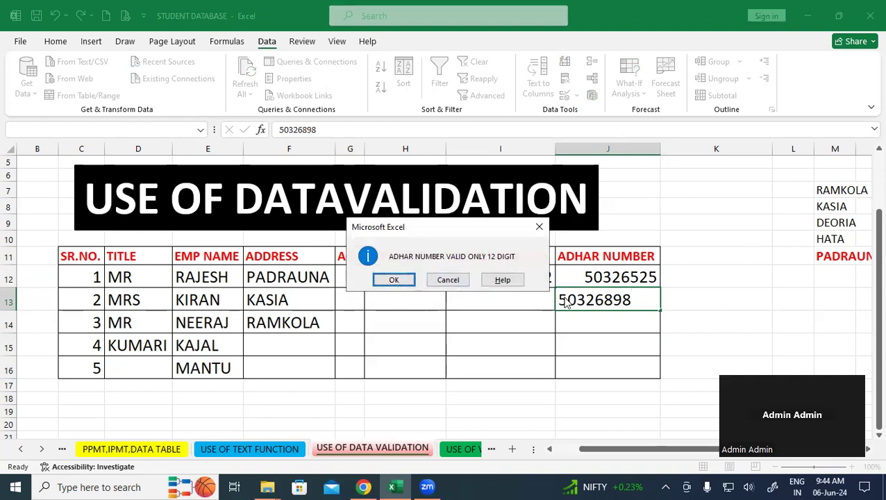
left_click(448, 280)
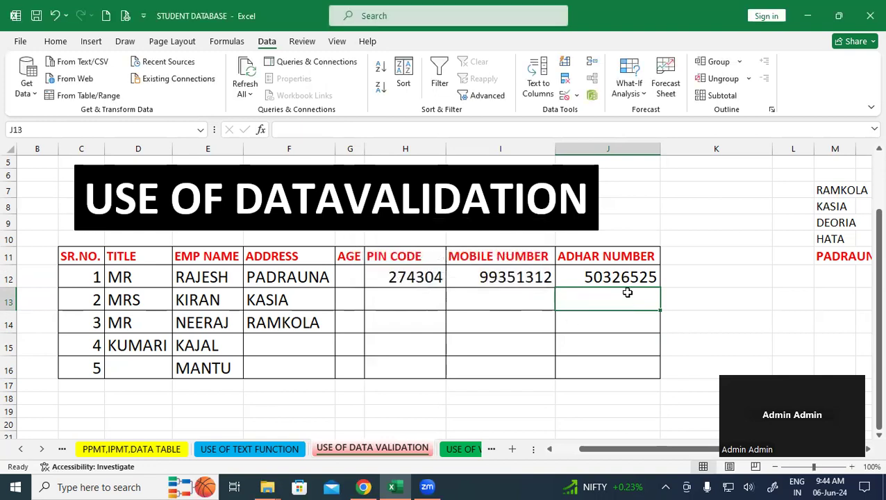
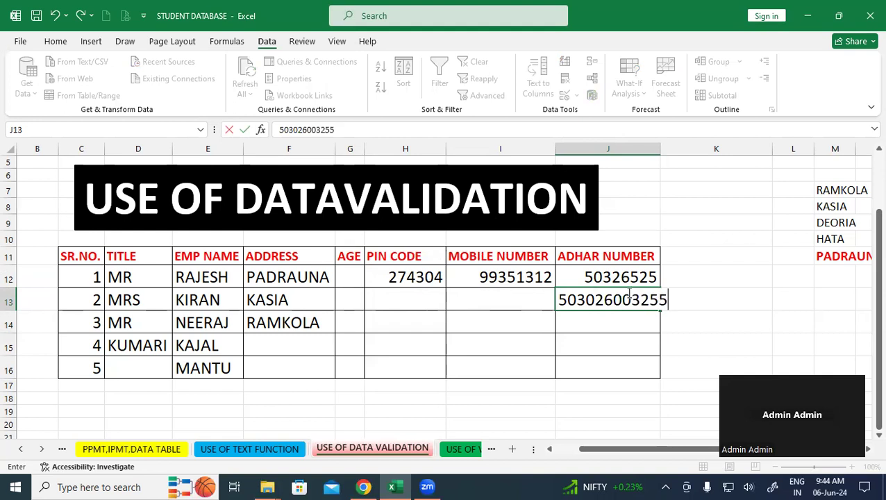
key("Return")
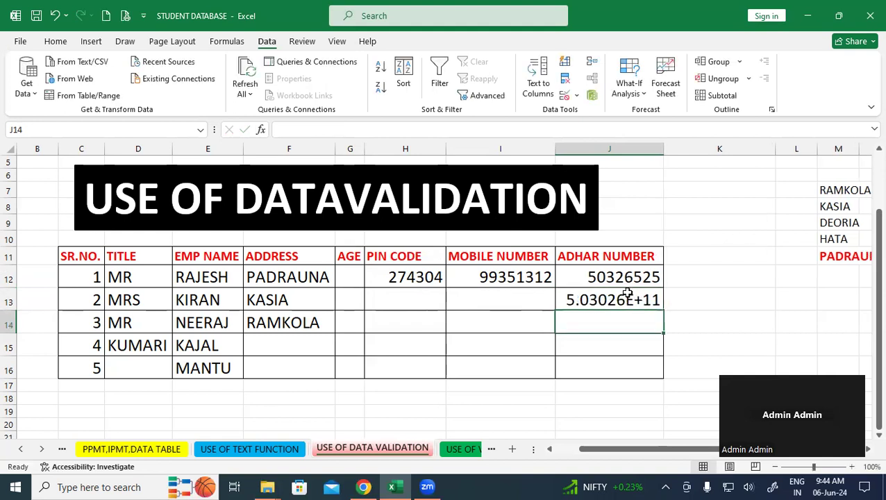
left_click_drag(665, 149, 696, 151)
left_click(689, 296)
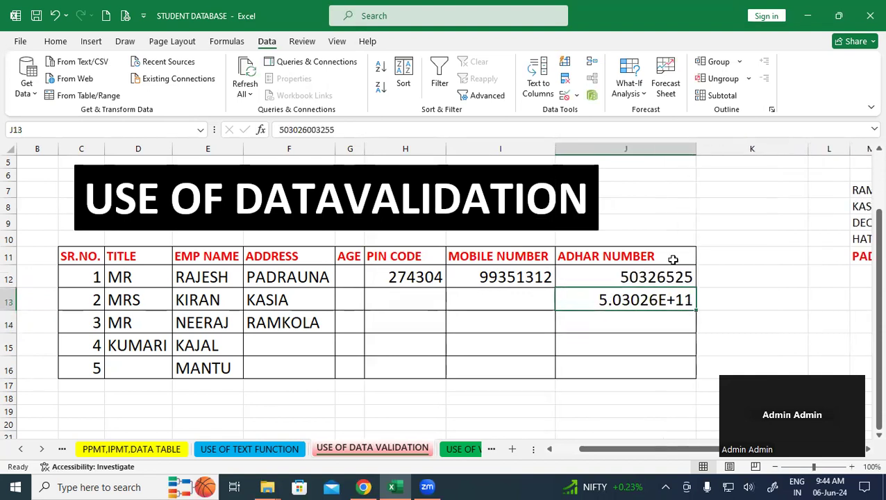
- Format J13 as Number with no decimal places so the 12-digit Aadhar number shows in full
left_click(56, 41)
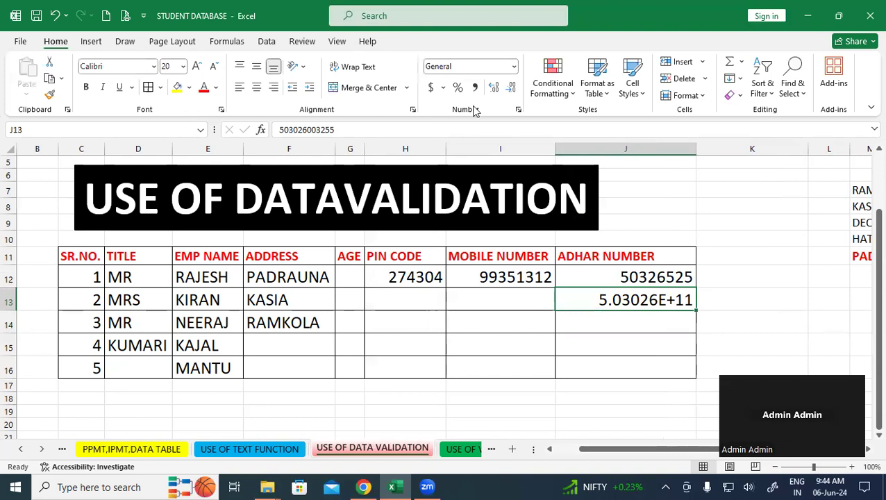
left_click(513, 91)
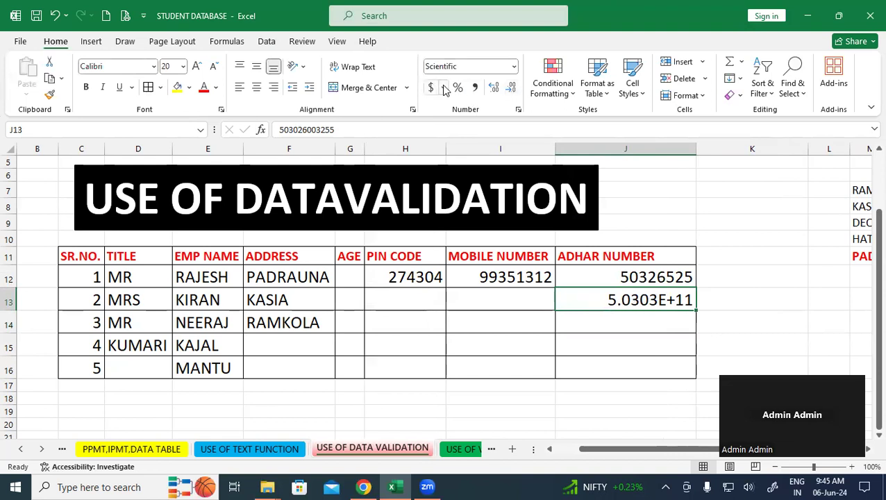
left_click(492, 89)
double_click(492, 89)
left_click(493, 89)
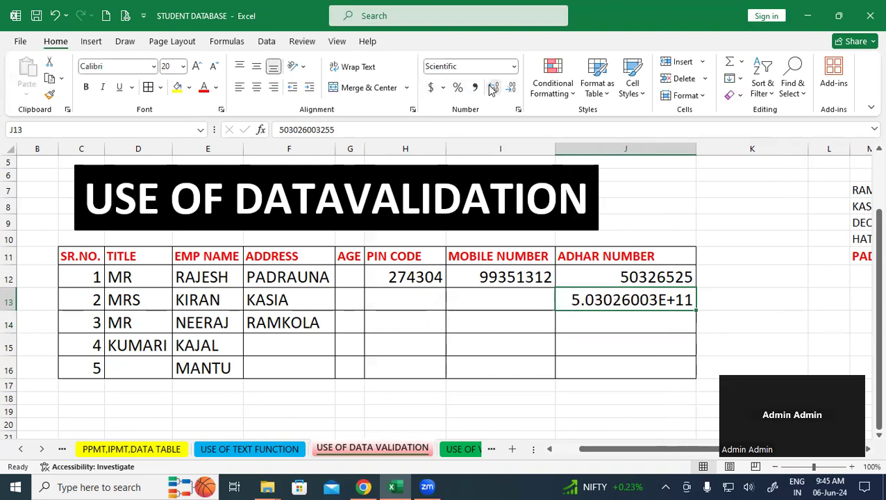
left_click(511, 87)
left_click(514, 66)
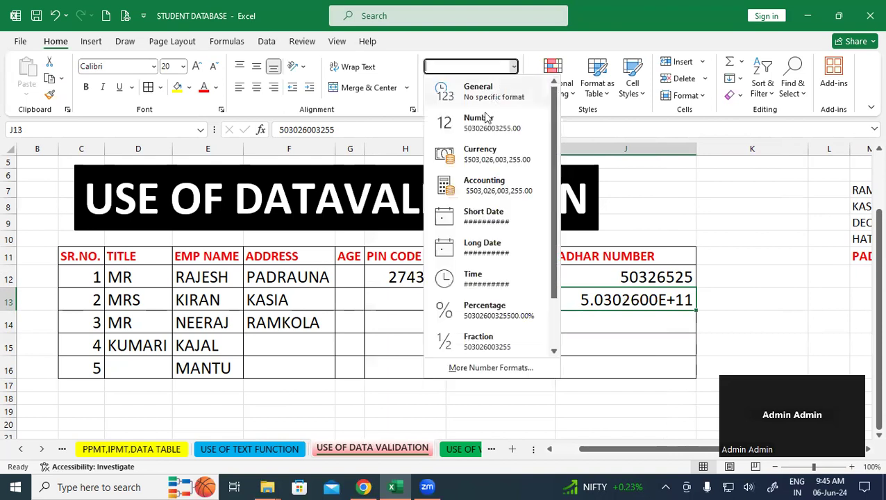
left_click(487, 122)
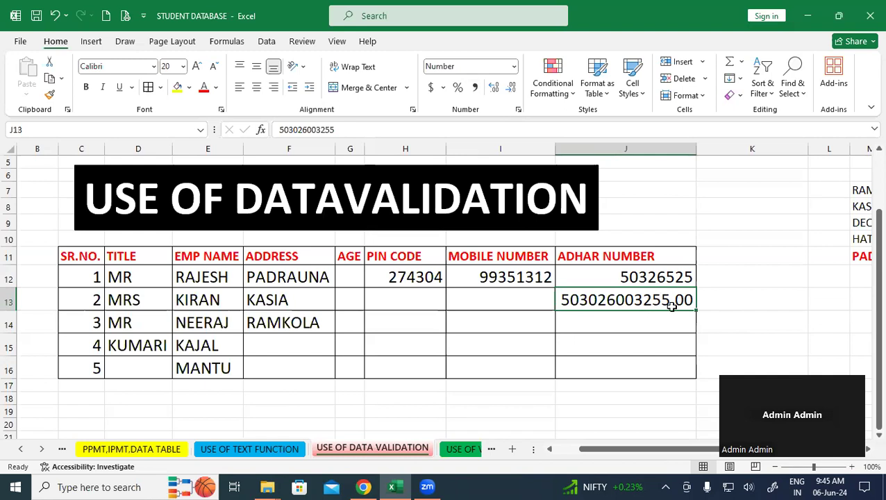
left_click(513, 67)
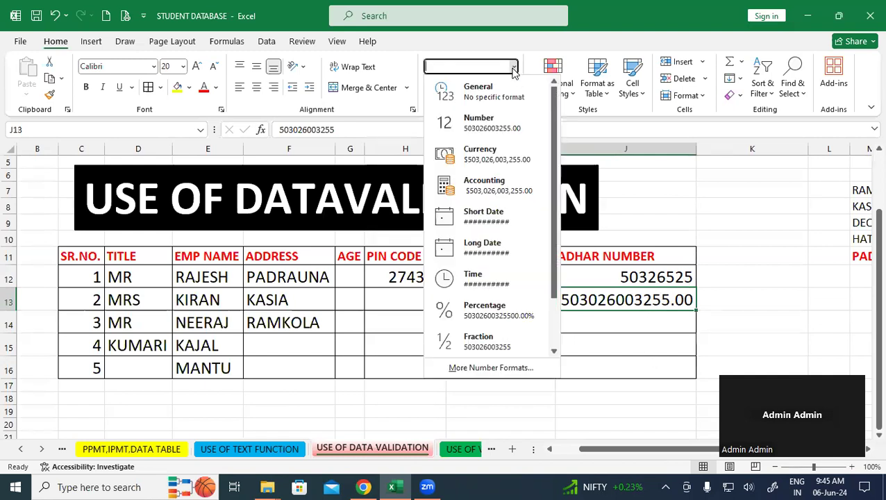
left_click(490, 123)
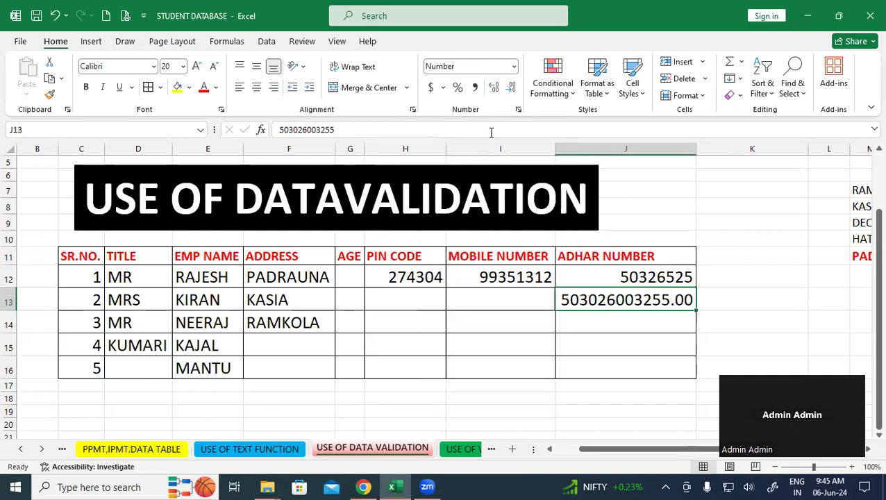
left_click(512, 89)
left_click(512, 88)
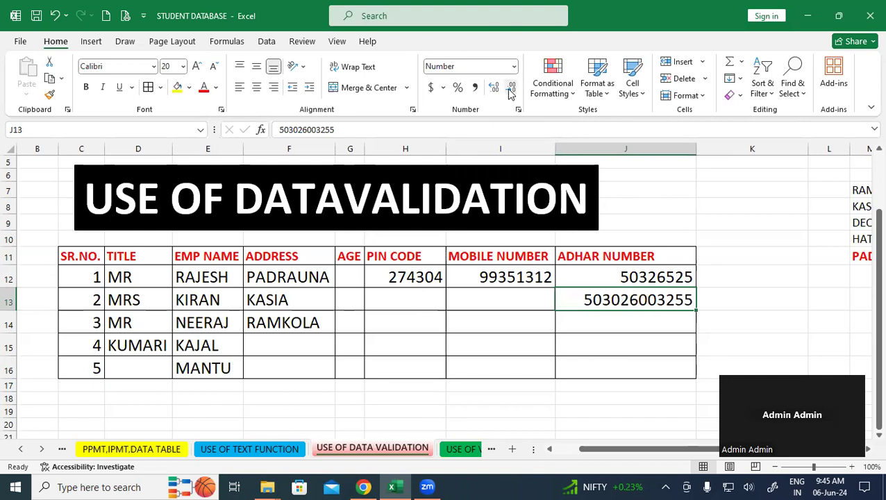
left_click(706, 219)
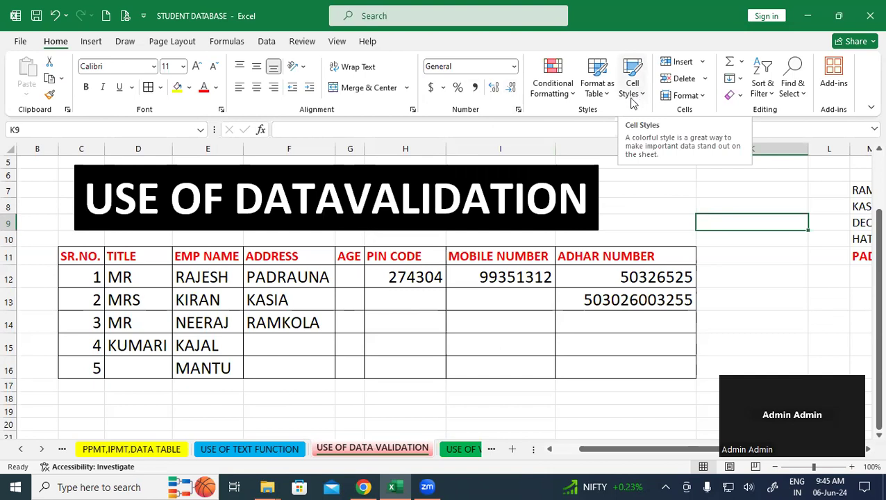
- Clear all contents and formatting from J12:J16 and reapply All Borders to the mobile and Aadhar cells
left_click_drag(612, 276, 616, 367)
left_click(732, 95)
left_click(761, 113)
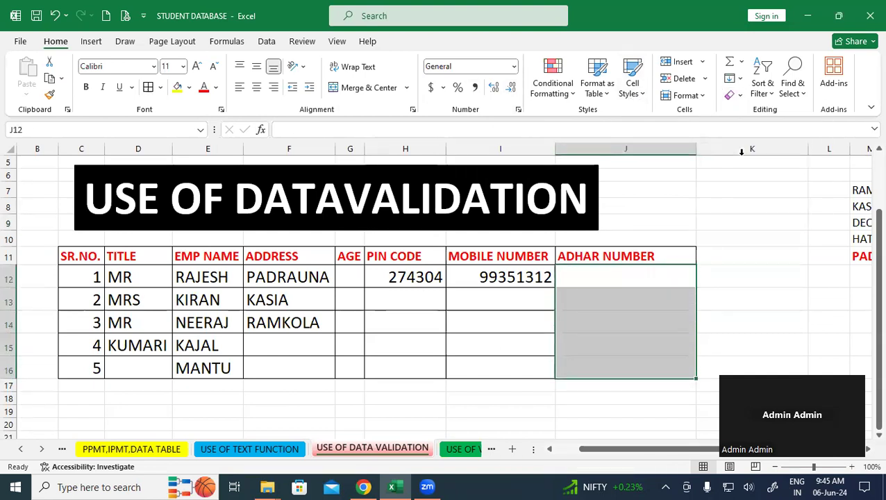
left_click(743, 252)
left_click_drag(521, 277, 645, 371)
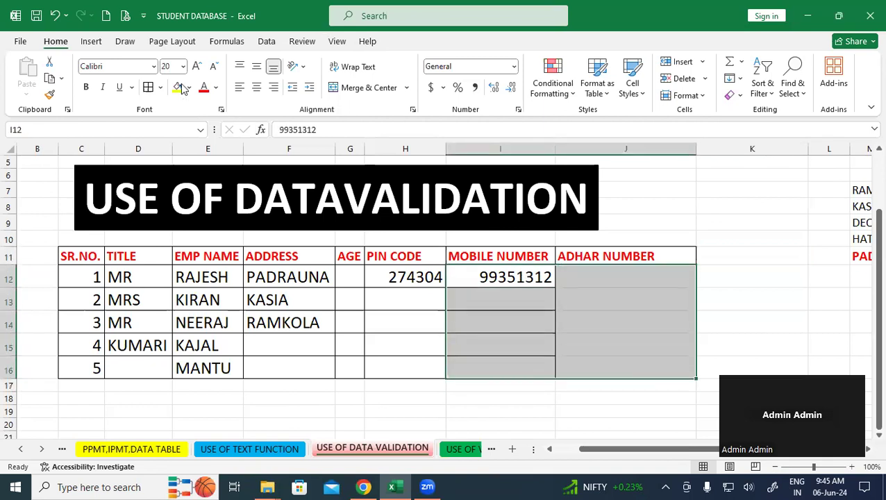
left_click(148, 87)
left_click(749, 275)
- Set a validation rule on J12:J16 allowing only text length equal to 12
left_click_drag(611, 284, 618, 367)
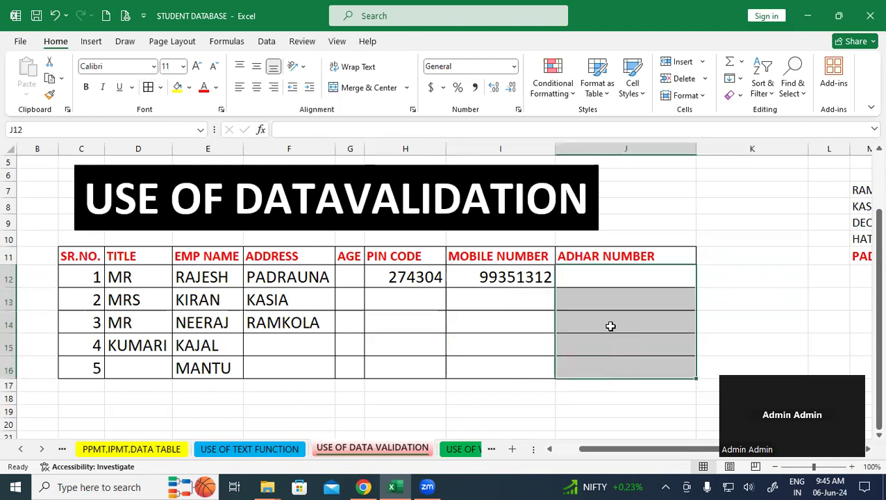
left_click(265, 41)
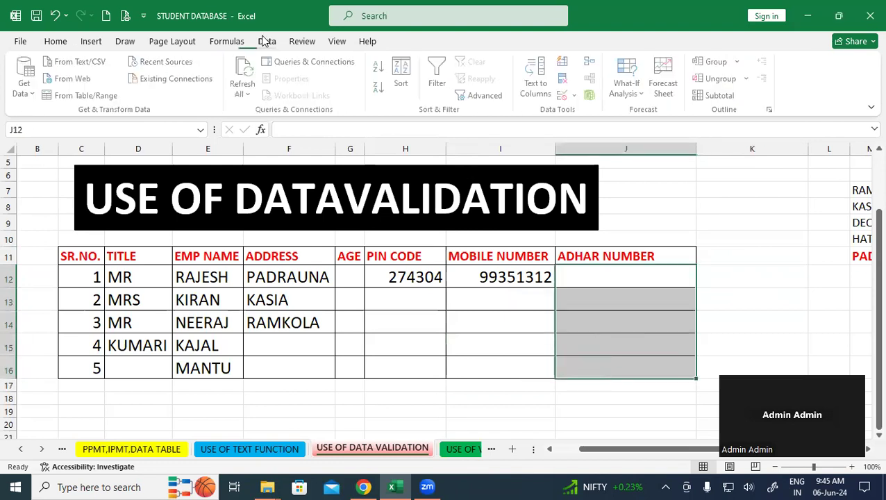
left_click(565, 99)
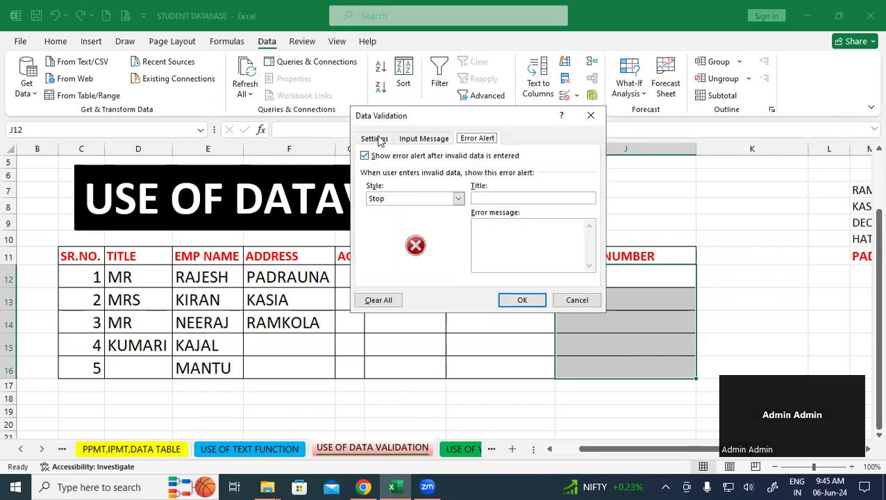
left_click(375, 139)
left_click(461, 181)
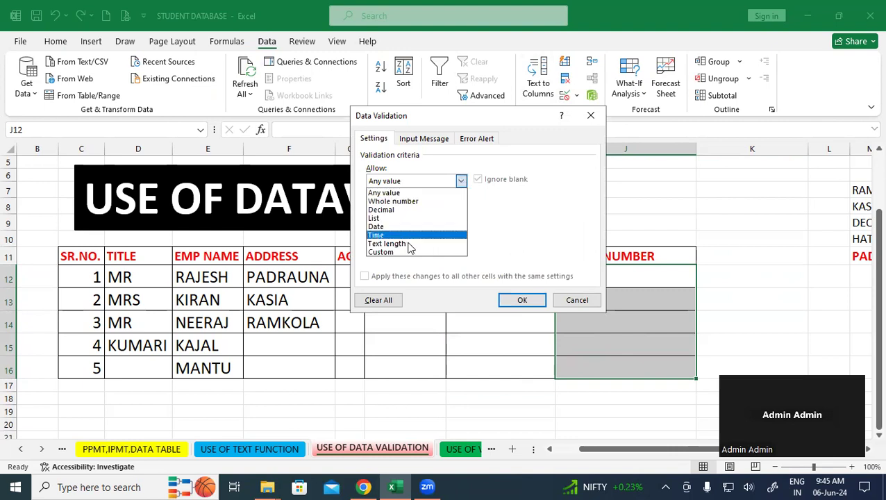
left_click(406, 243)
left_click(461, 207)
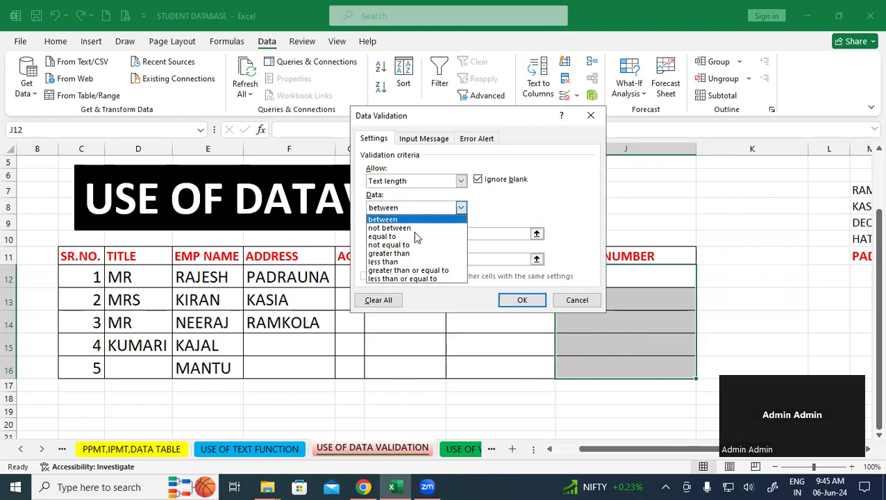
left_click(398, 235)
left_click(398, 235)
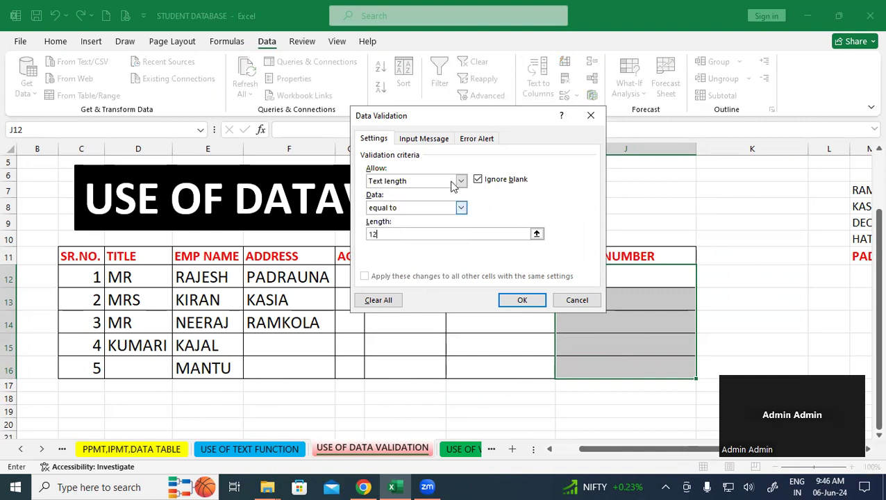
- Enter the error message 'ADHAR NUMBER VALID ONLY 12 DIGIT' and apply the rule
left_click(475, 140)
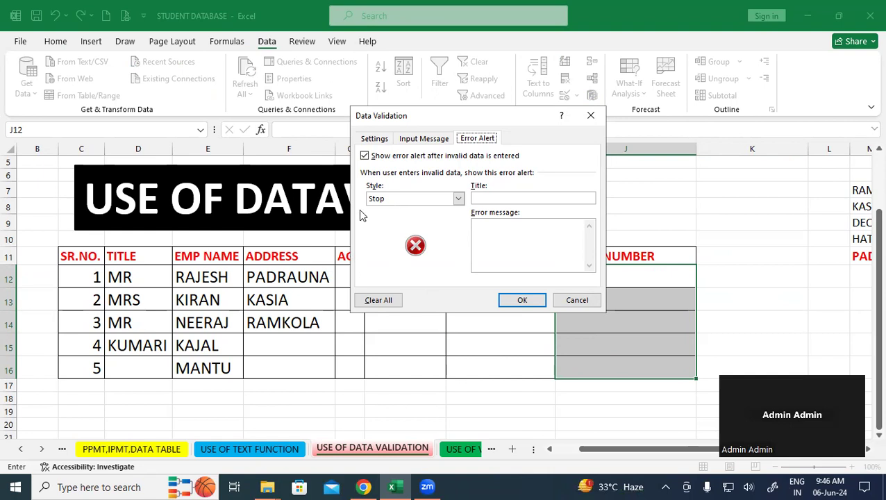
left_click(488, 224)
type("ADHAR NUMBER VALID ONLY 12 DIGIT")
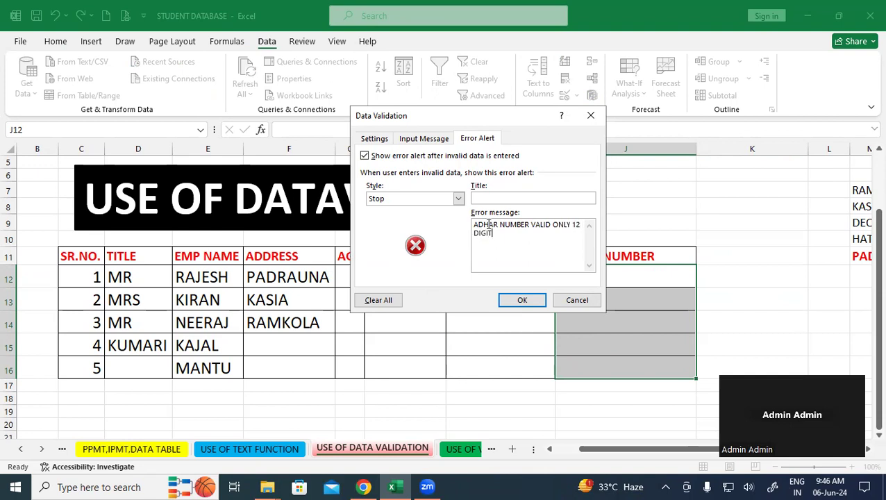
left_click(521, 300)
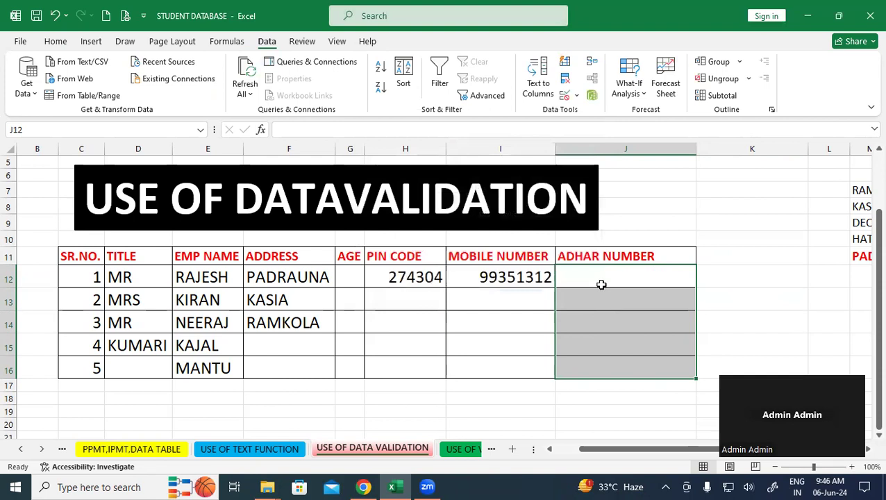
- Enter a 12-digit Aadhar number in J12, correcting a mistyped digit
left_click(596, 274)
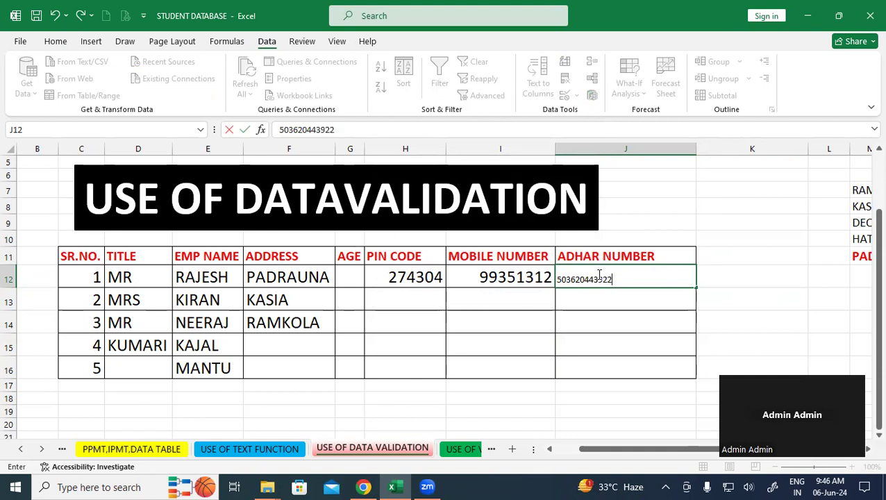
key("Return")
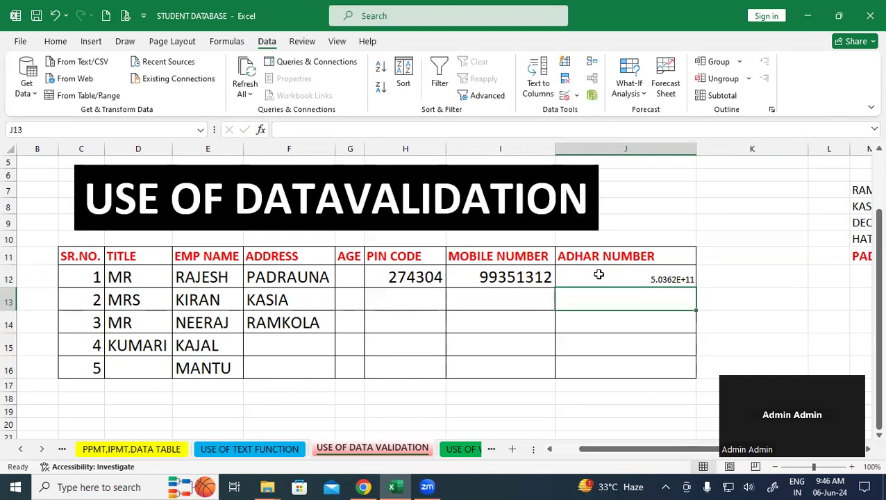
left_click(673, 279)
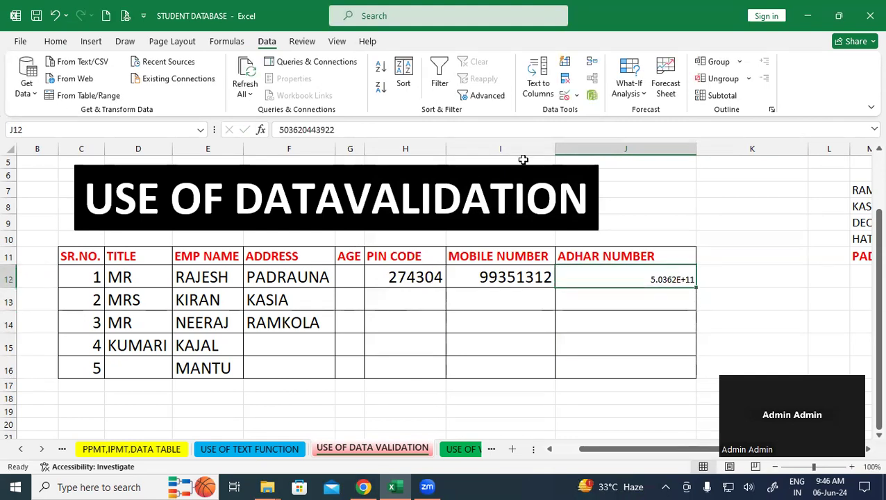
- Format J12:J16 as Number with no decimal places
left_click(59, 43)
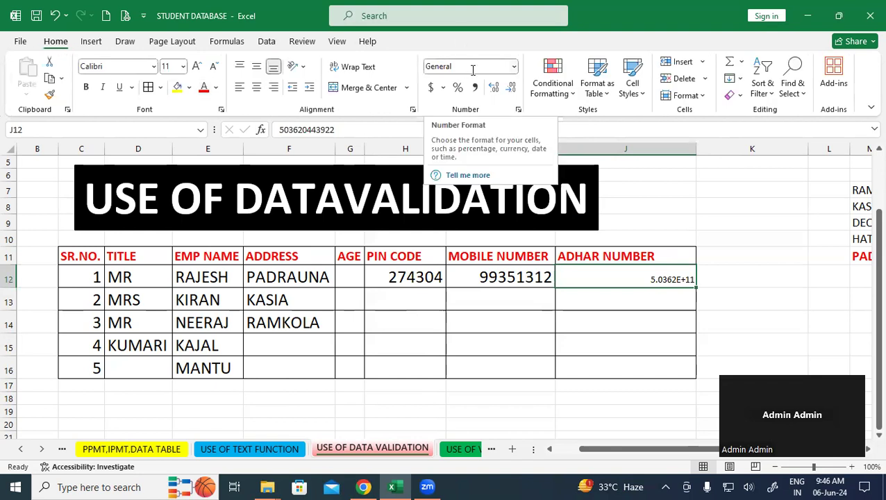
left_click(781, 281)
left_click_drag(637, 279, 652, 367)
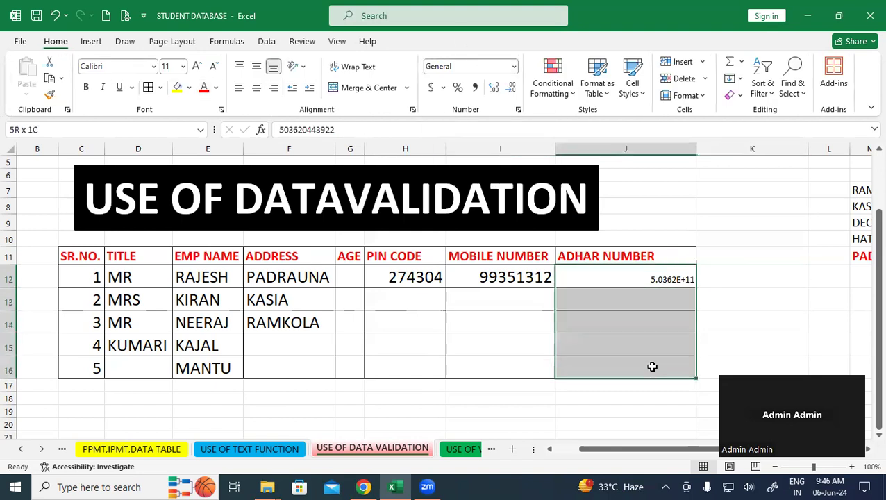
left_click(514, 66)
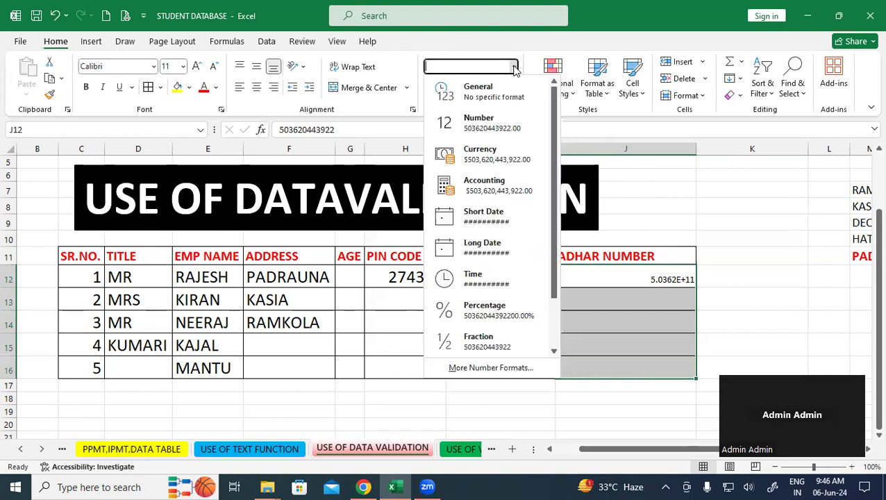
left_click(488, 124)
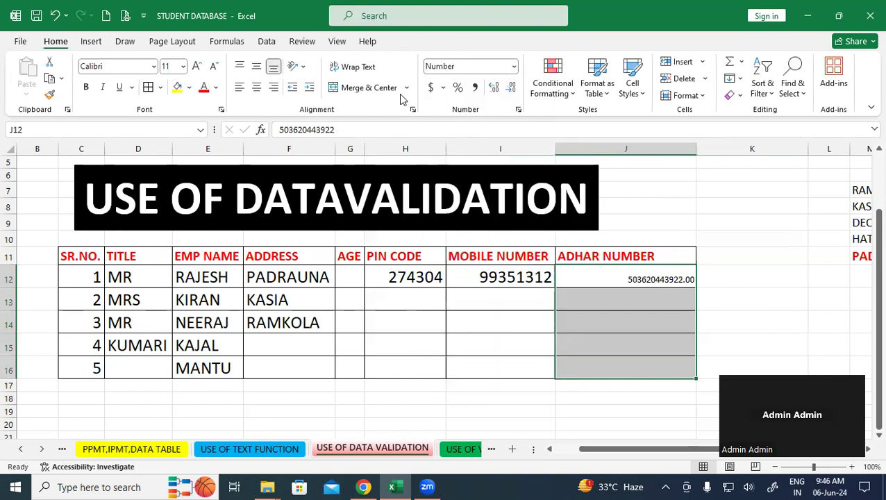
left_click(511, 88)
left_click(510, 88)
left_click(758, 281)
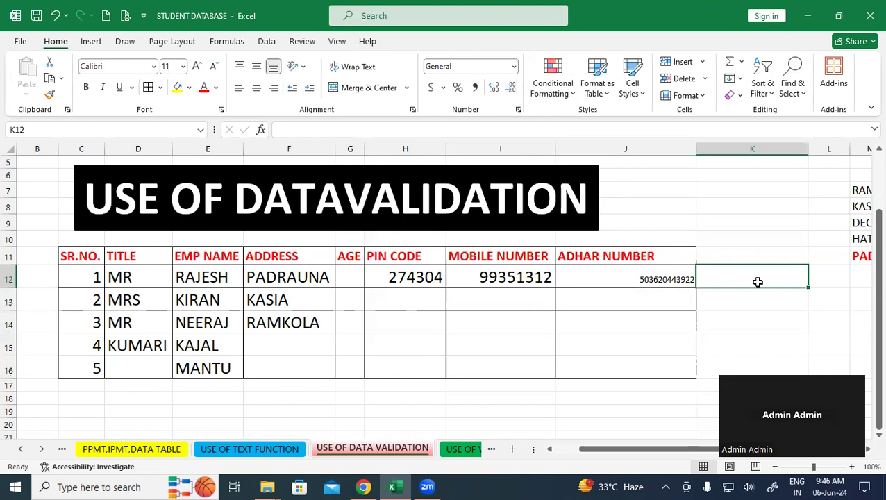
- Test the rule with 2565 in J13 and cancel the rejected entry
left_click(635, 296)
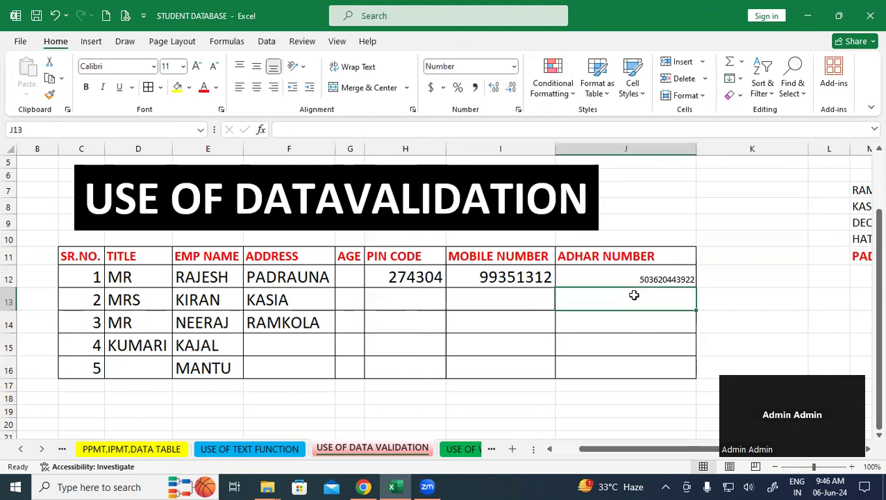
type("2565")
key("Return")
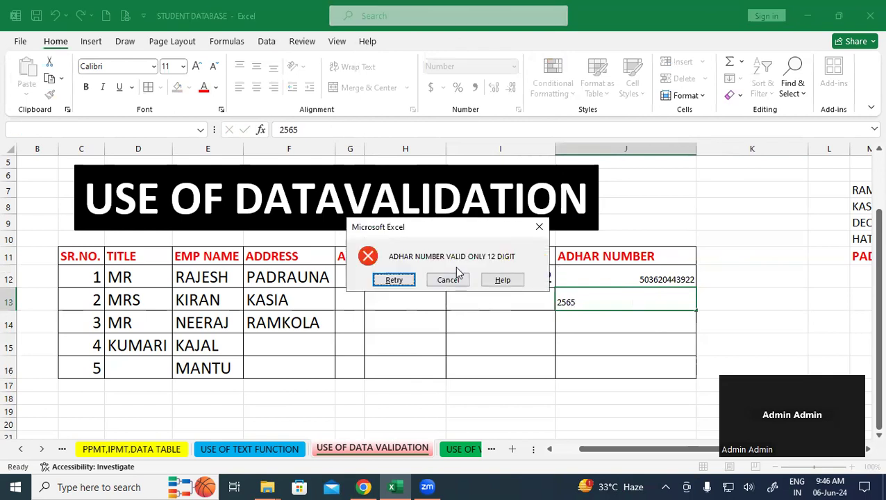
left_click(463, 280)
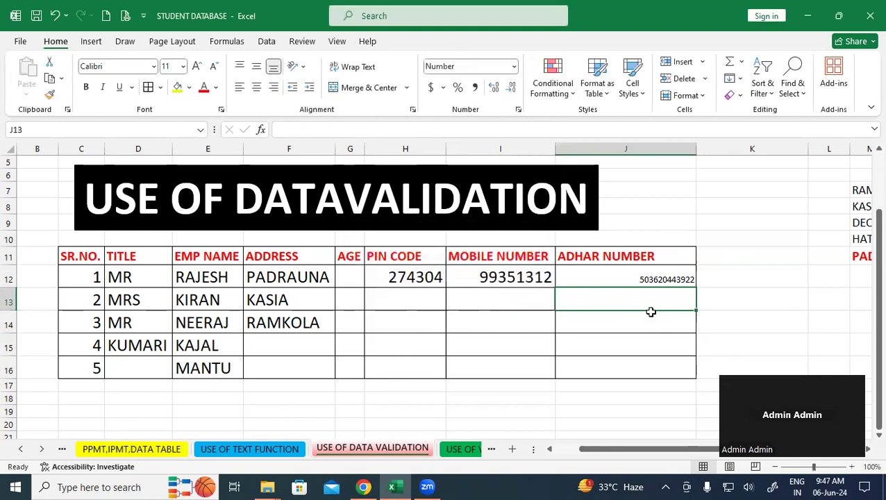